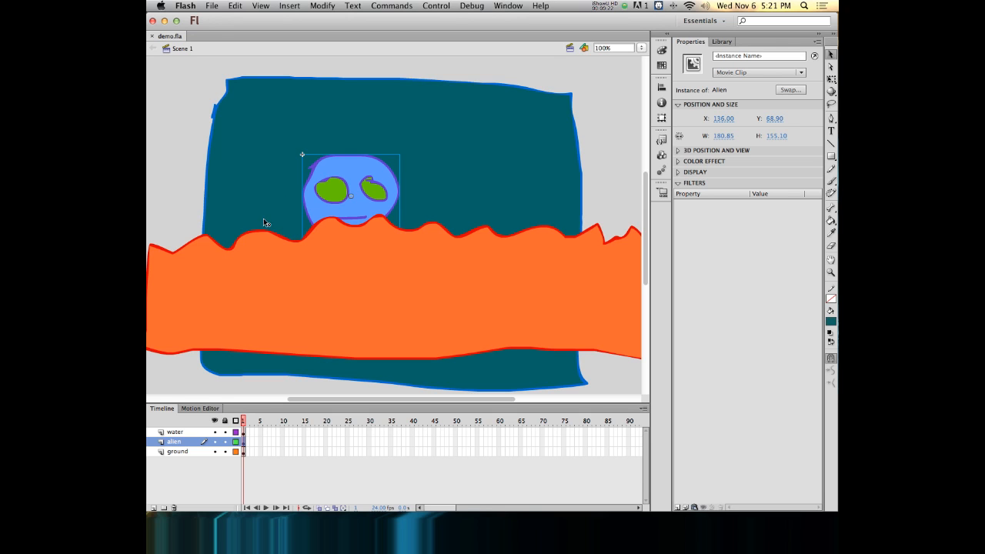
- Shift the orange water shape left and reposition the alien at about X 212, Y 83 so it is partly behind the water
click(346, 260)
drag(324, 264, 187, 285)
mouse_move(346, 194)
mouse_down()
mouse_move(479, 199)
mouse_move(341, 209)
mouse_move(368, 201)
mouse_move(374, 242)
mouse_move(377, 223)
mouse_move(351, 189)
mouse_up()
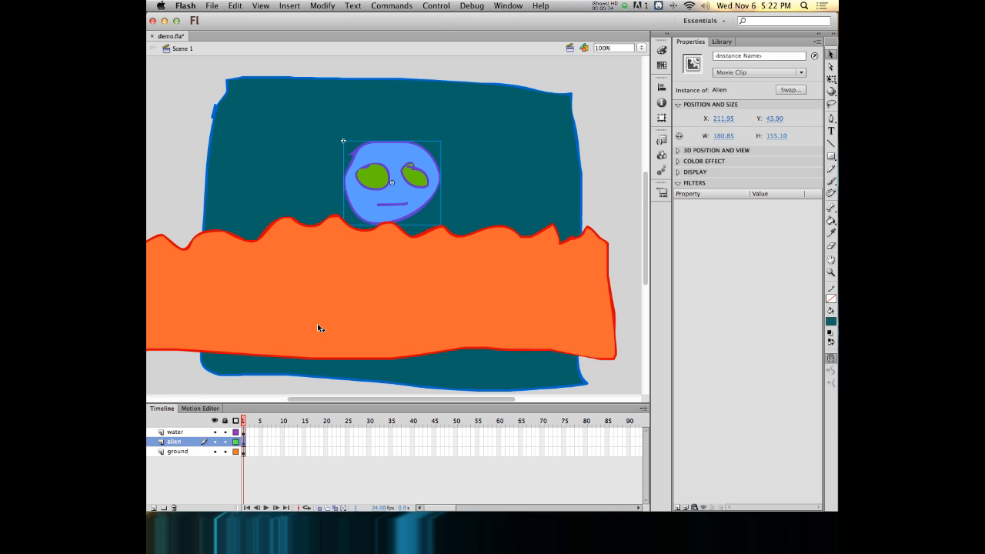
drag(360, 195, 358, 219)
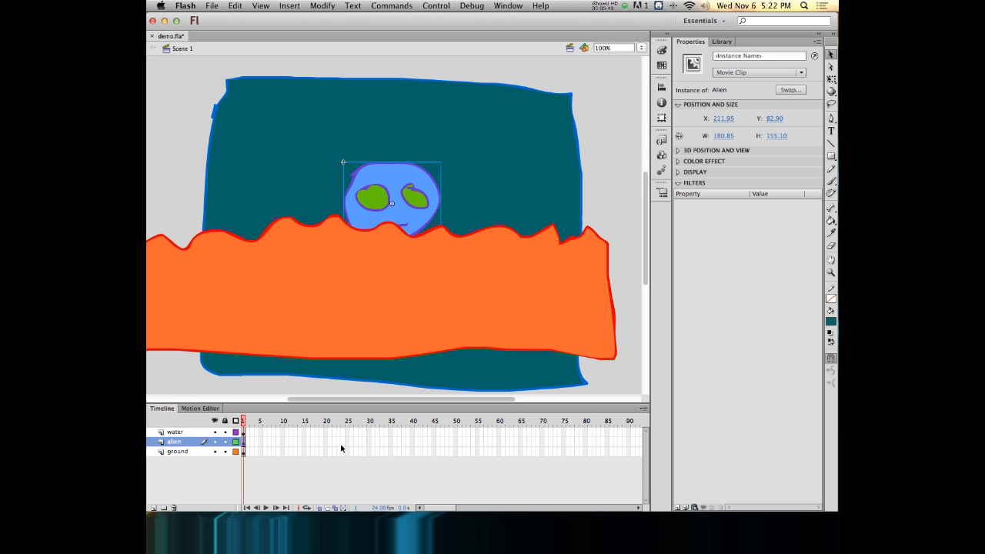
- Try motion tweens on the first frames of the water, alien and ground layers and scrub through the resulting frames
click(244, 432)
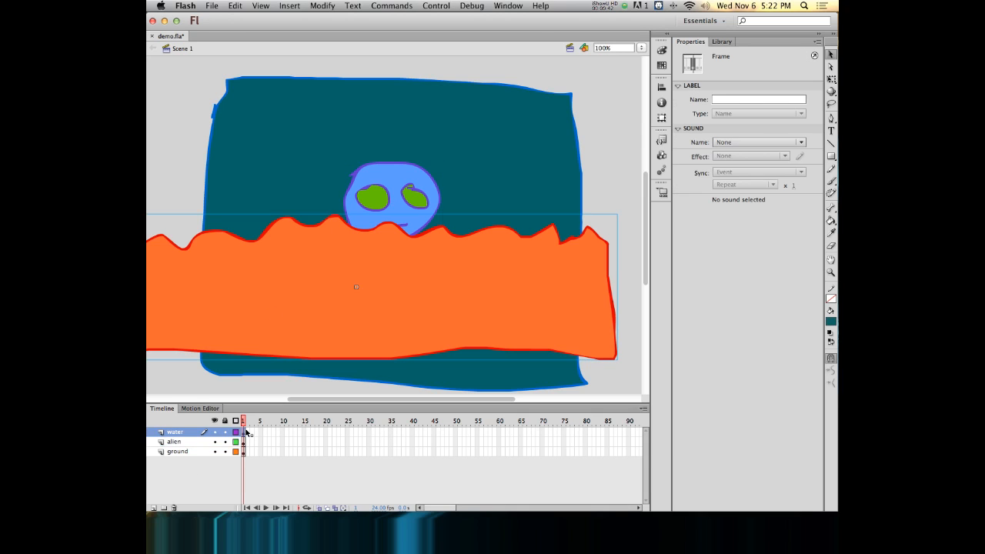
drag(246, 452, 247, 431)
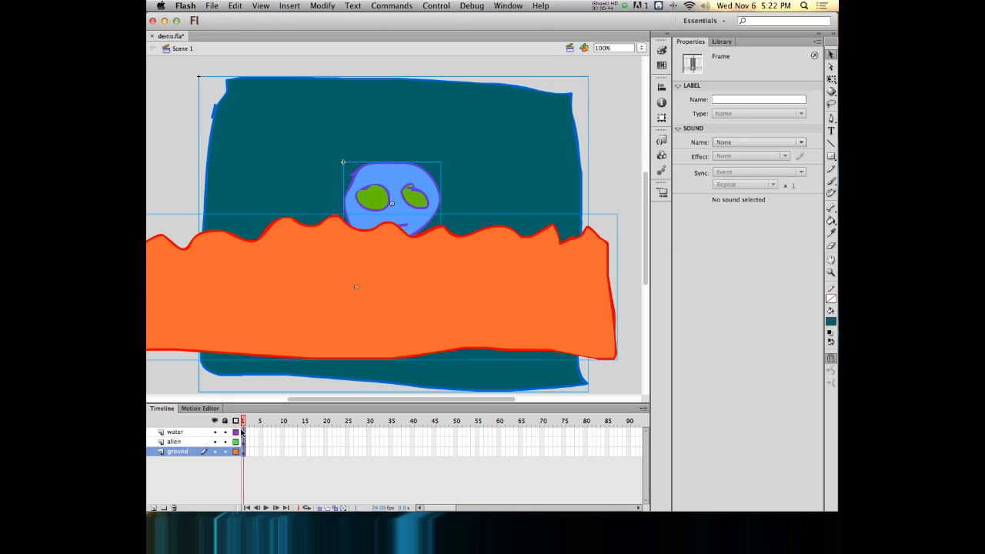
right_click(243, 435)
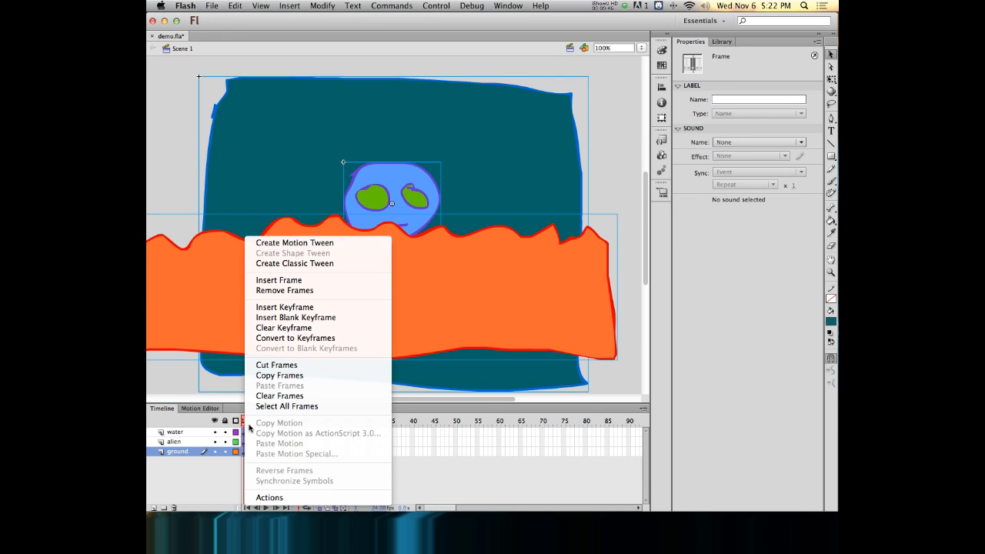
click(262, 243)
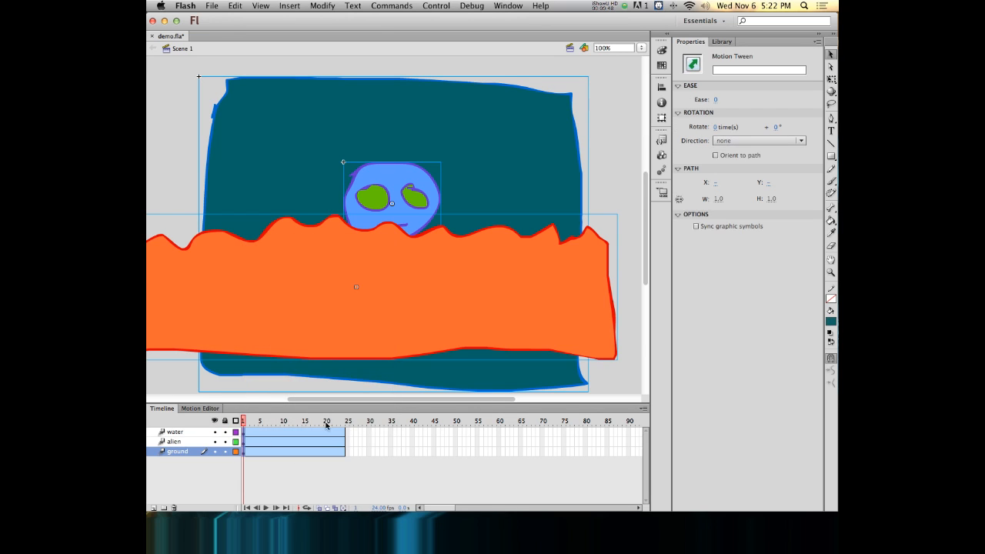
drag(244, 421, 352, 421)
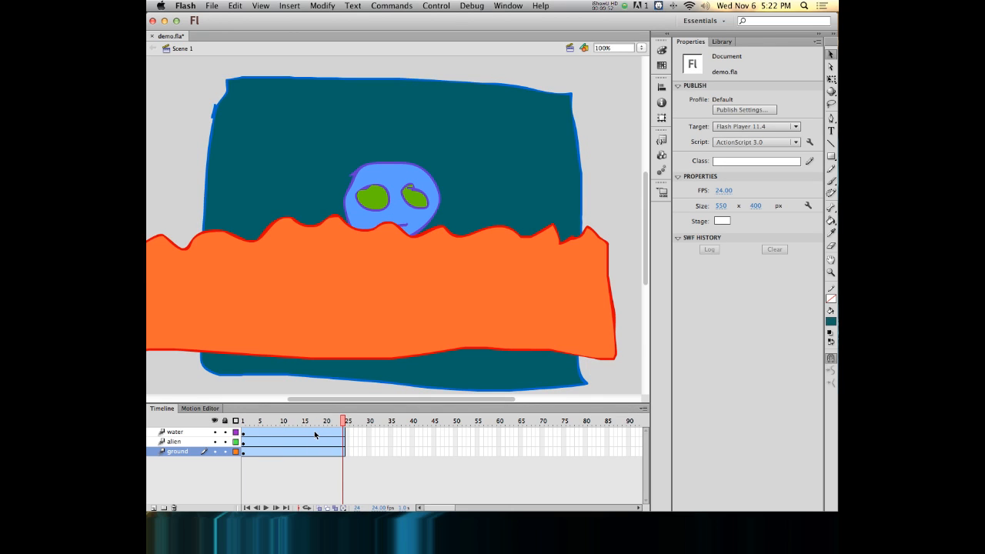
click(342, 251)
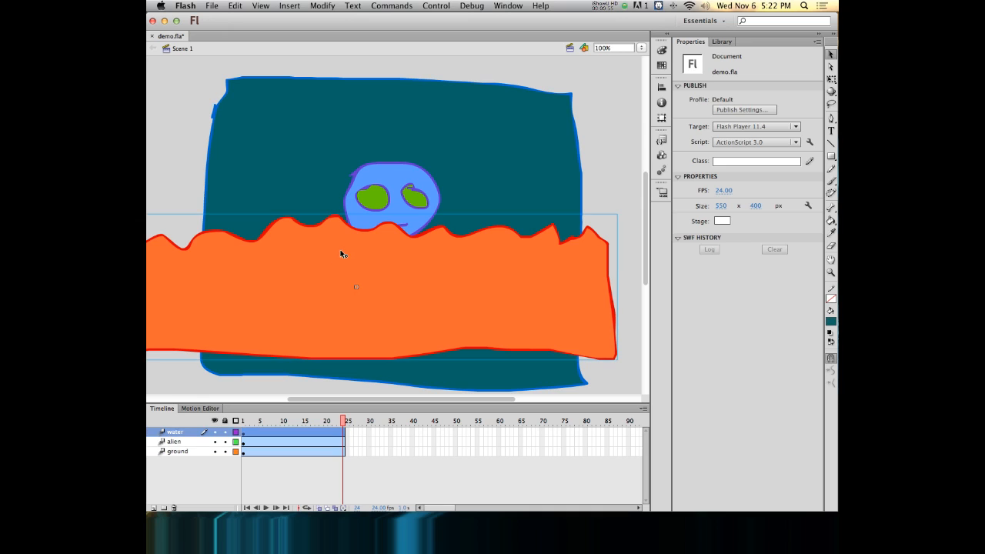
click(248, 435)
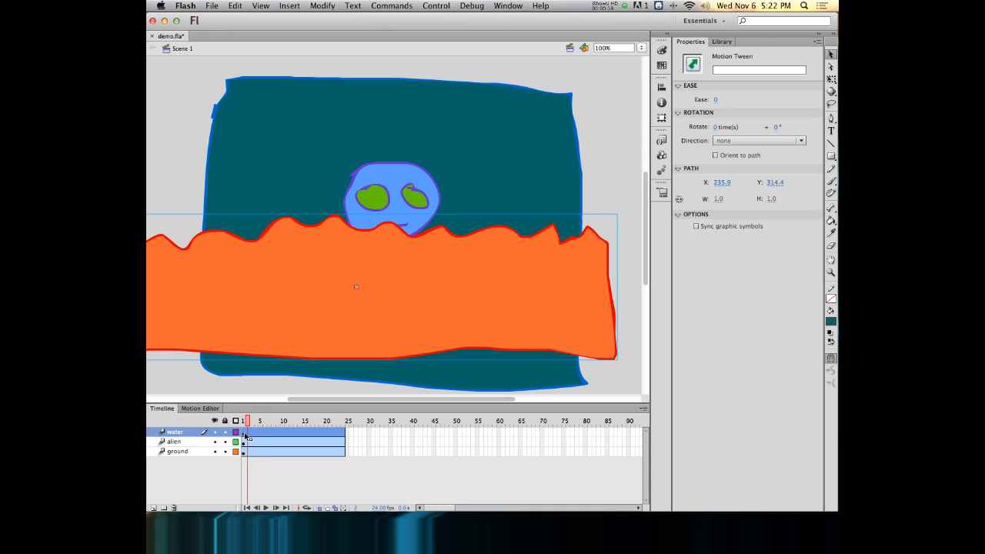
click(244, 436)
- Undo the motion tweens on all three layers
key(super+z)
key(super+z)
key(super+z)
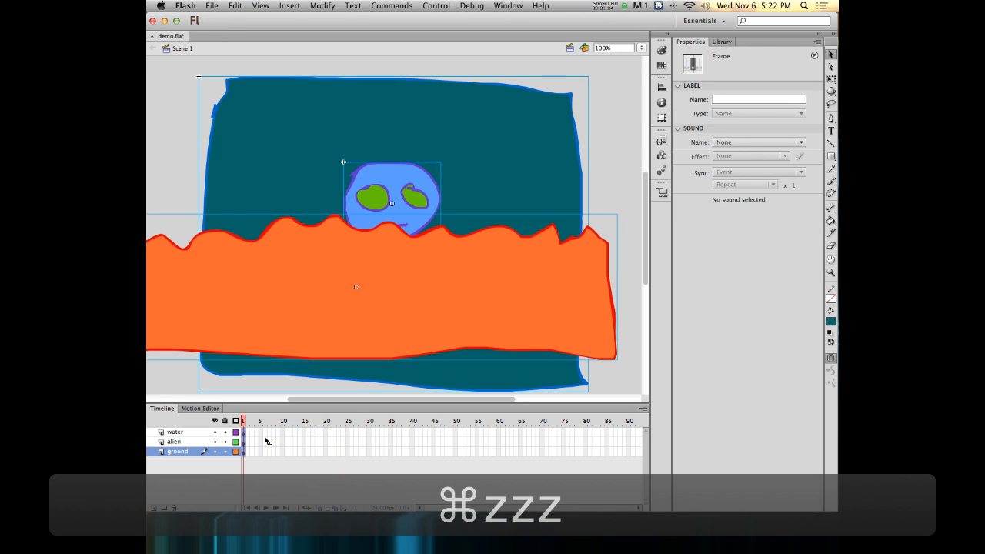
right_click(265, 453)
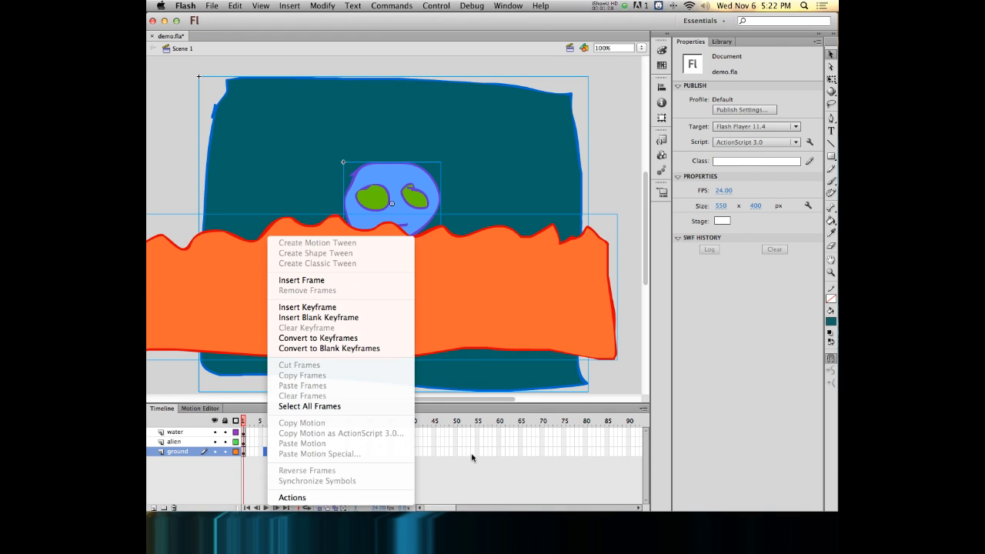
click(263, 455)
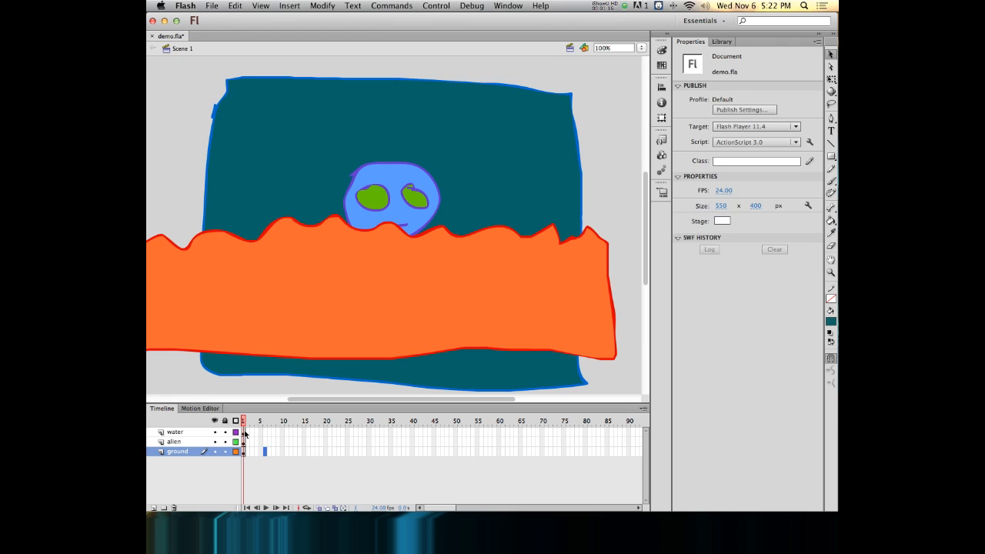
click(244, 432)
right_click(244, 434)
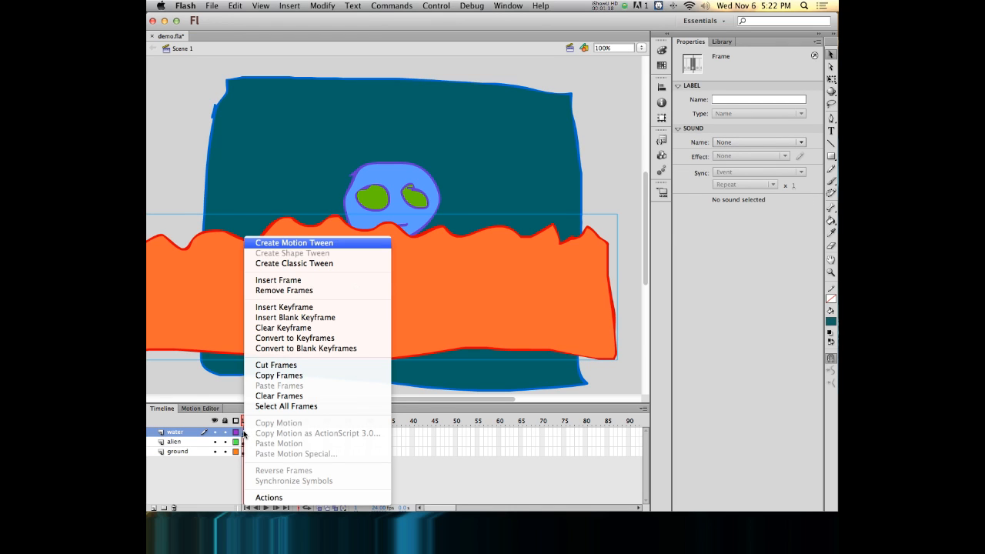
click(406, 451)
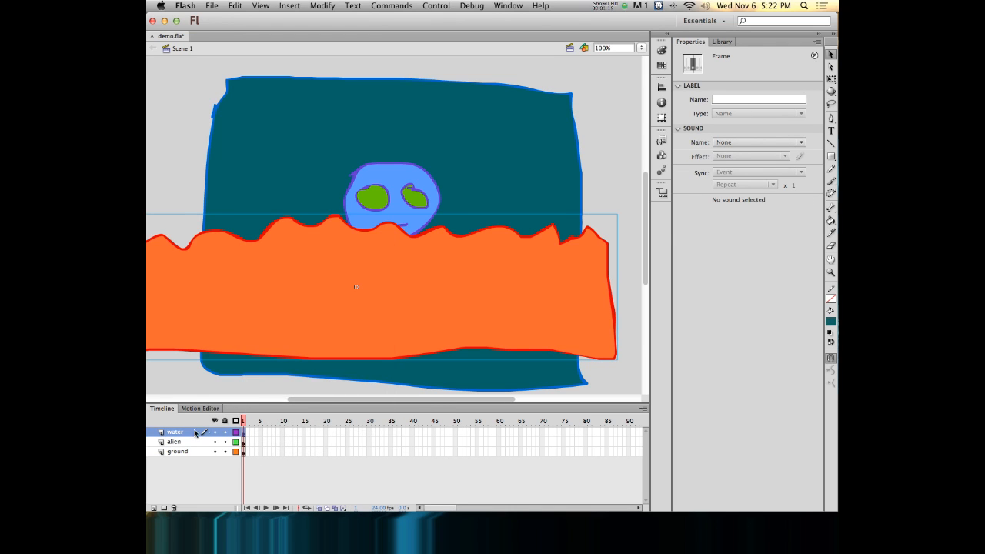
- Create motion tweens for the water, alien and ground layers together from their first frames
drag(243, 452, 244, 432)
right_click(244, 436)
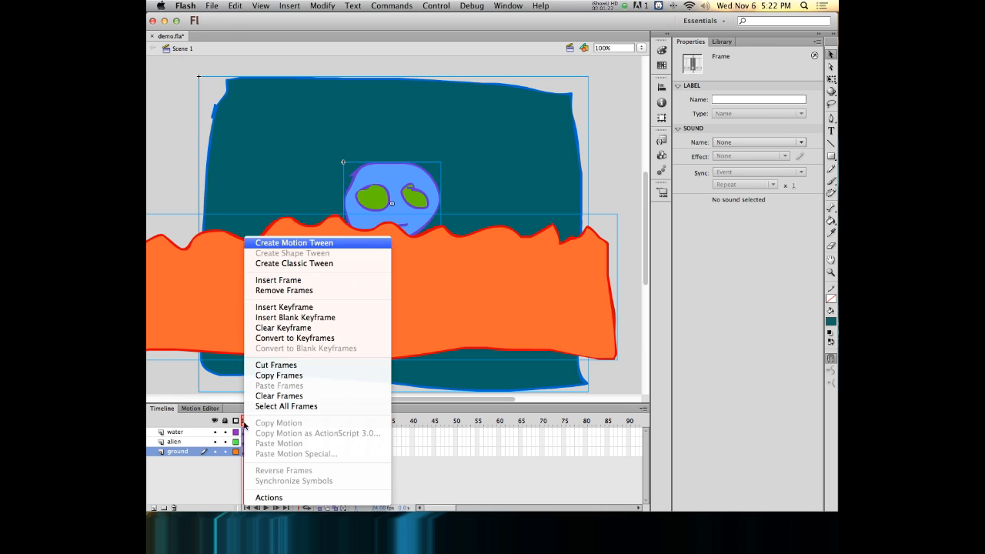
click(273, 244)
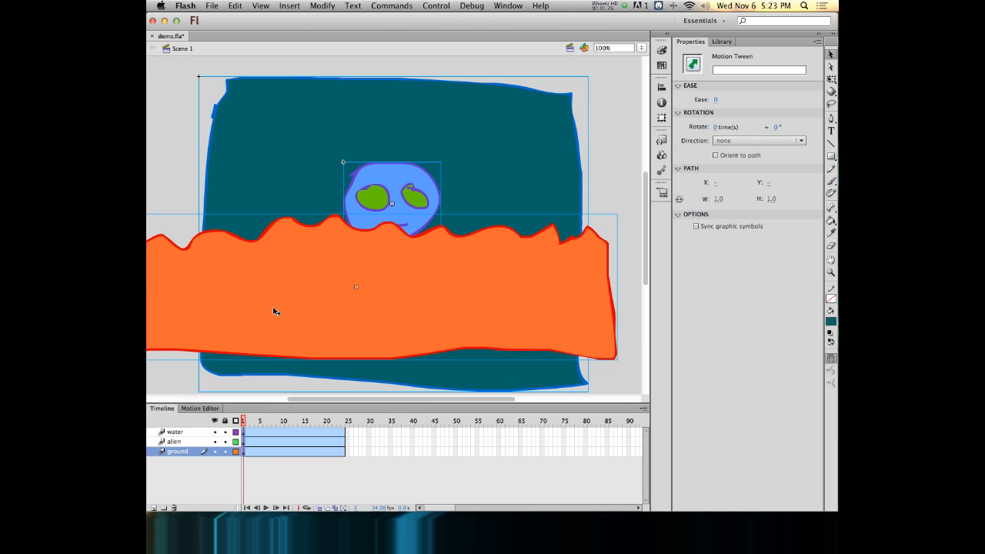
- At frame 11, move the water right to about X -15, Y 179, and review the motion back to frame 1
click(246, 422)
drag(246, 423, 283, 332)
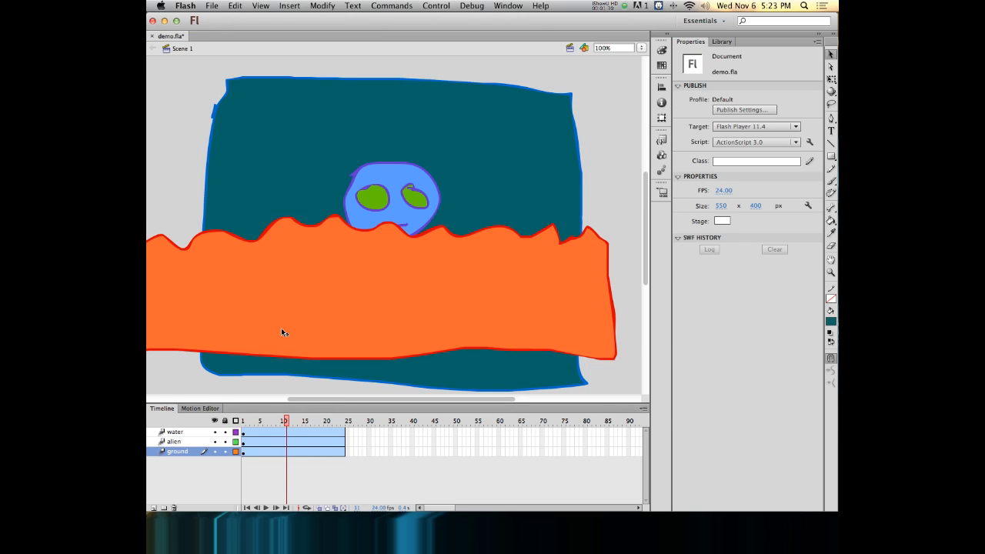
drag(250, 279, 368, 284)
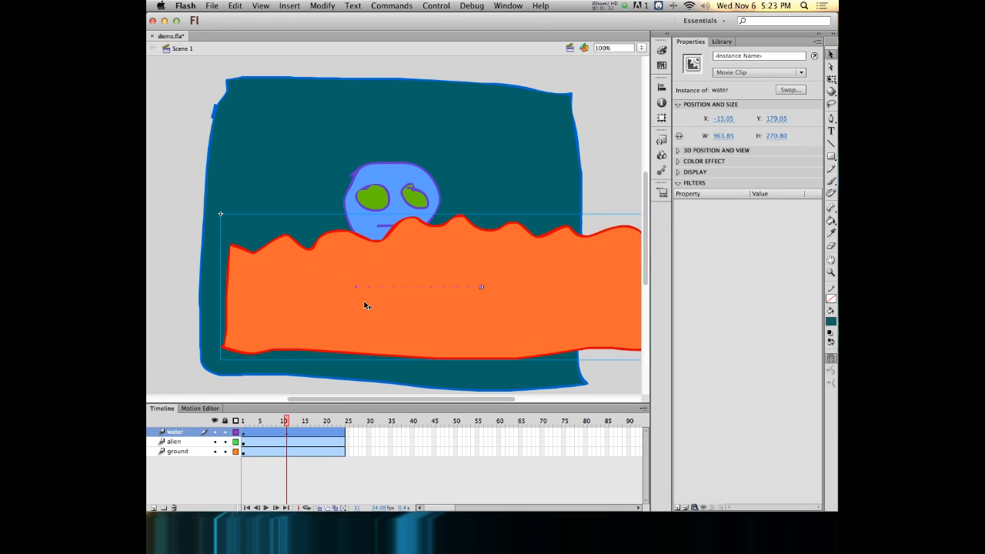
drag(287, 423, 243, 420)
click(287, 431)
click(256, 432)
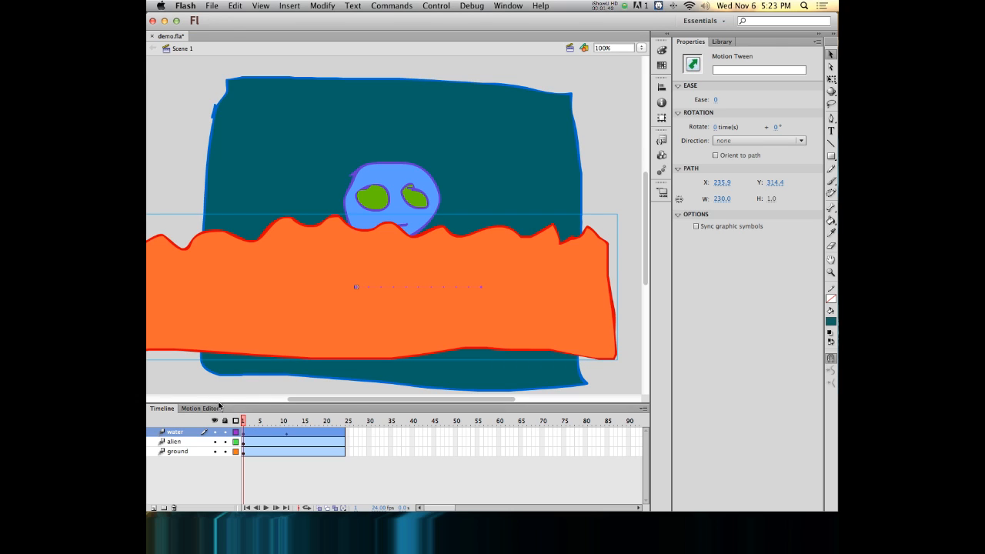
- At frame 1, move the ground right to about X 132, Y -75
click(290, 153)
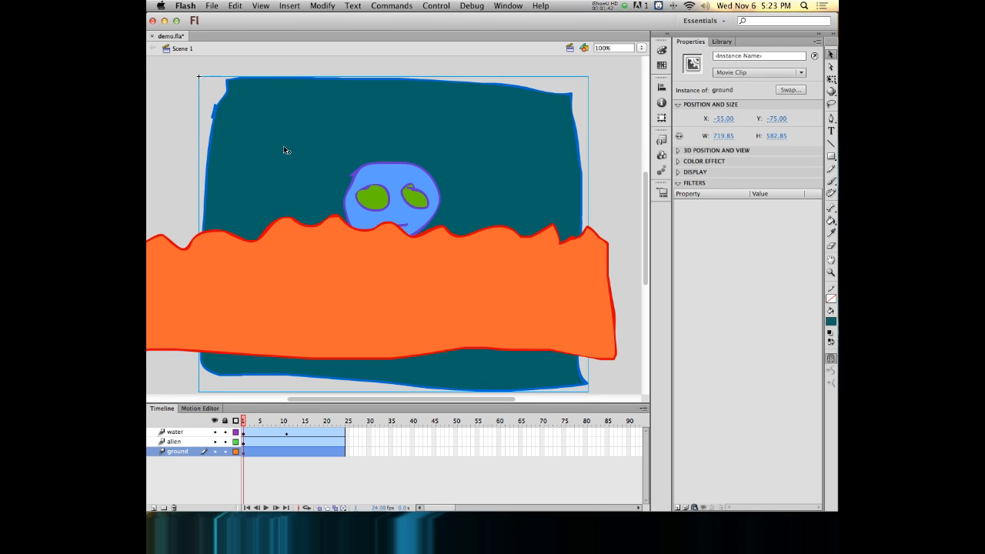
drag(290, 152, 364, 157)
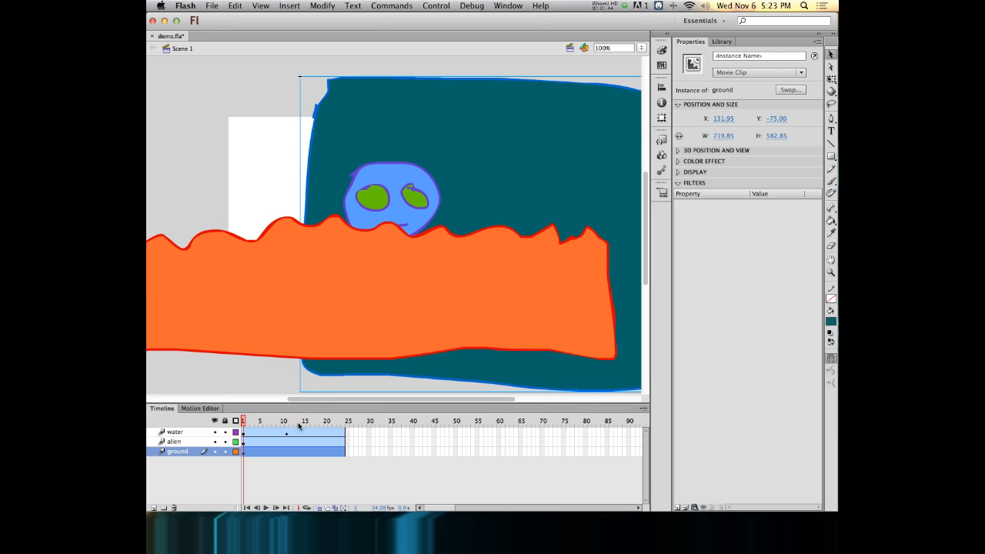
click(242, 421)
click(339, 245)
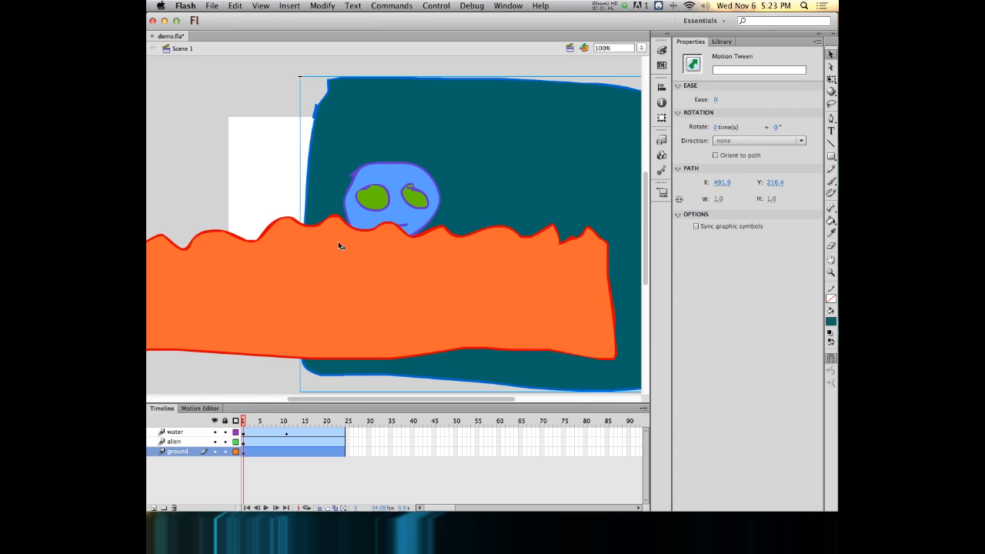
- At frame 19, move the ground about 241 px left and 10 px down, and scrub through the motion
click(320, 422)
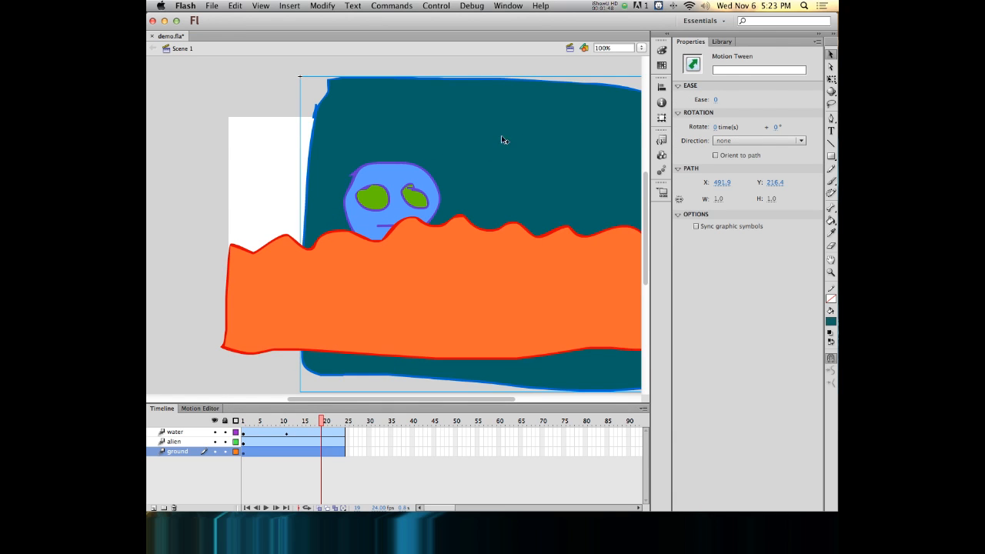
drag(502, 140, 371, 145)
drag(323, 422, 252, 422)
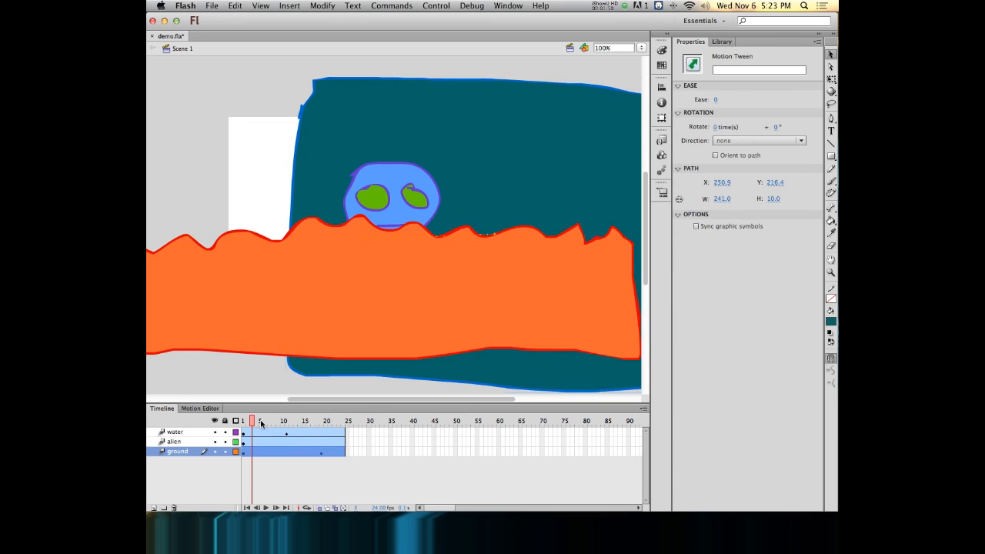
click(321, 452)
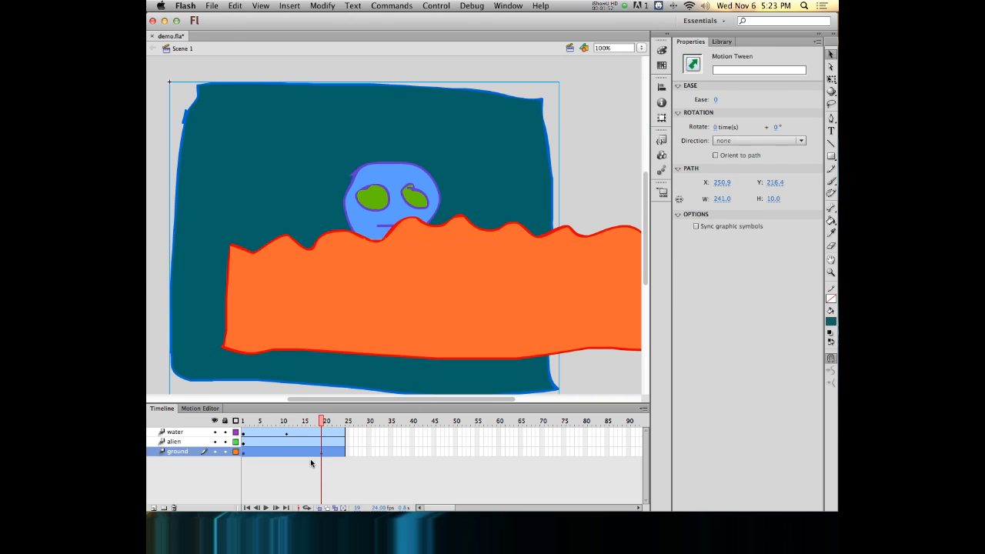
- Compare the water and ground keyframes, and move the ground layer's keyframe from frame 19 to frame 15
click(283, 431)
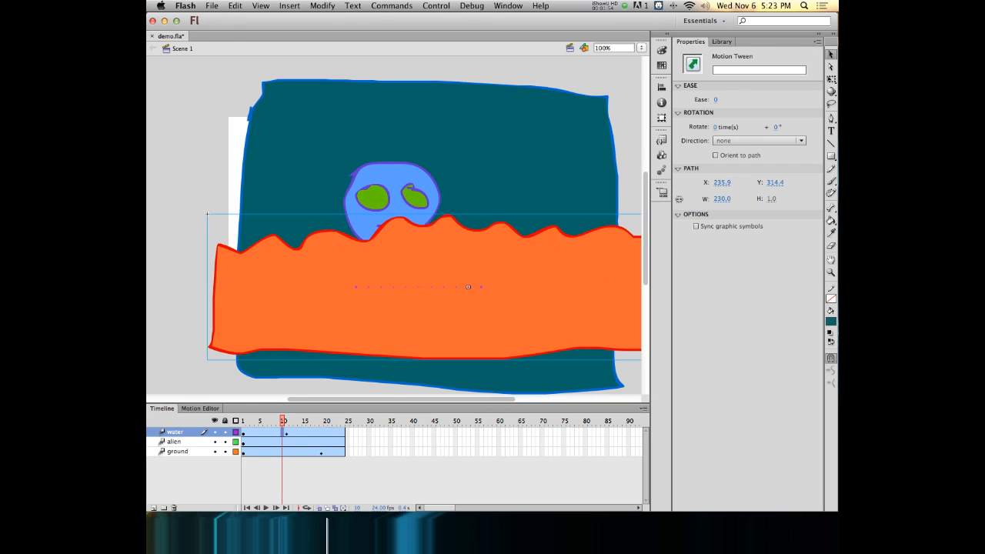
click(320, 455)
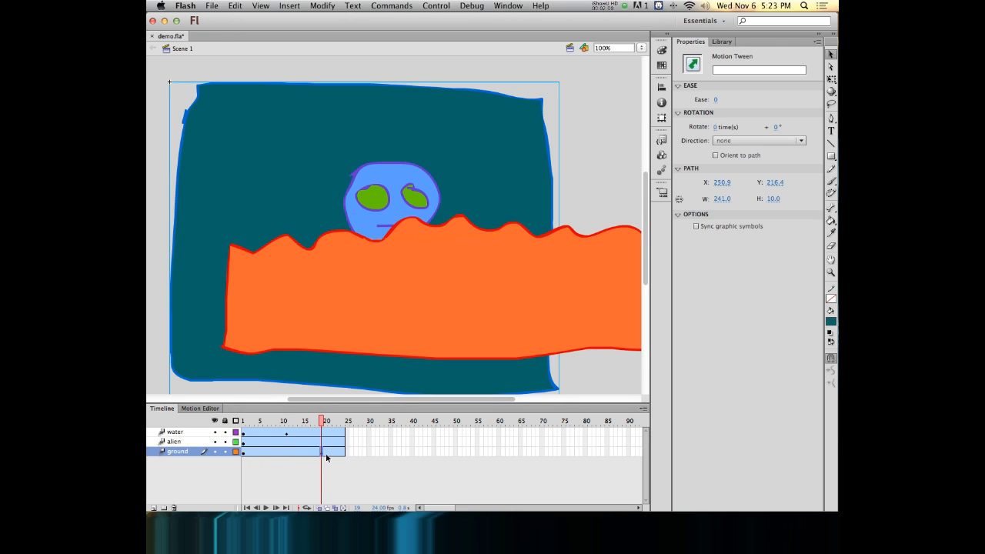
click(287, 433)
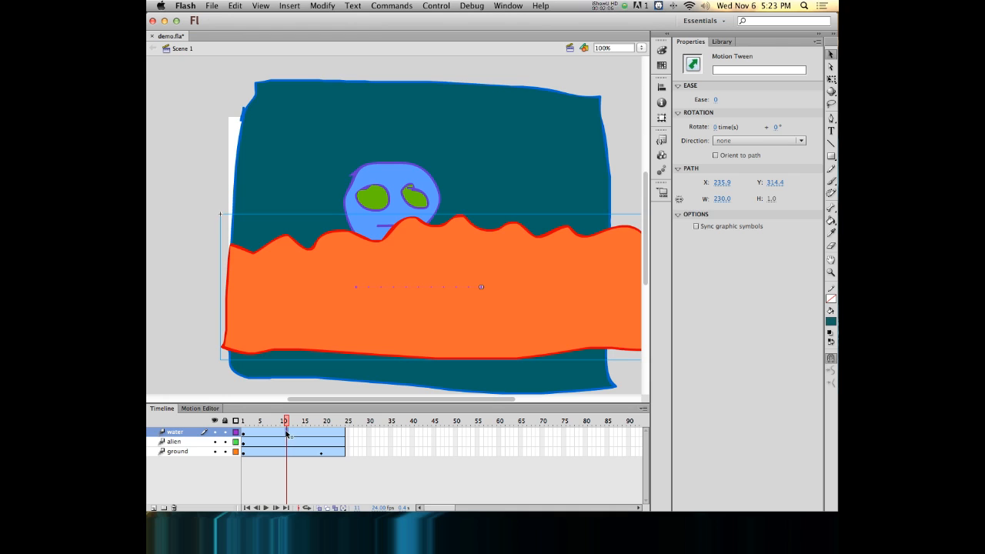
click(321, 454)
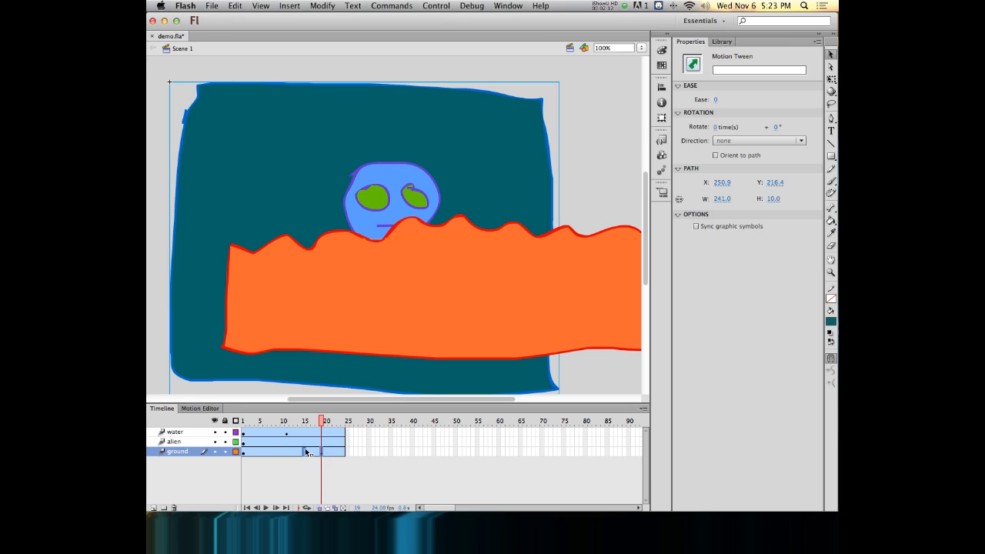
click(303, 452)
click(266, 453)
mouse_move(266, 452)
mouse_down()
mouse_move(292, 454)
mouse_move(256, 444)
mouse_up()
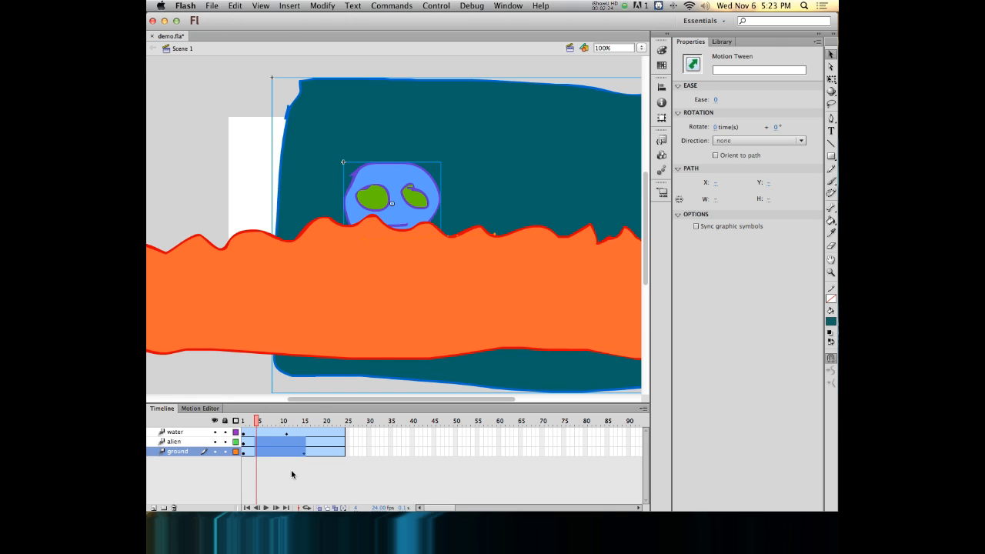
- Move the ground layer's second keyframe to frame 8
click(305, 452)
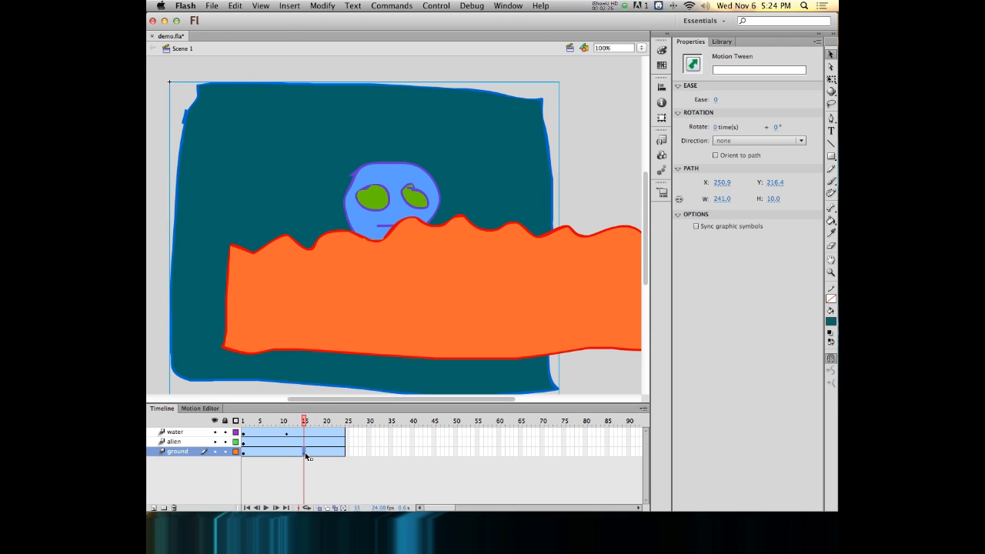
drag(305, 454, 343, 421)
click(275, 421)
- At frame 24, raise the water about 129 px straight up over the alien and review the motion
click(381, 298)
drag(477, 306, 477, 235)
mouse_move(343, 421)
mouse_down()
mouse_move(266, 407)
mouse_move(358, 413)
mouse_up()
click(304, 432)
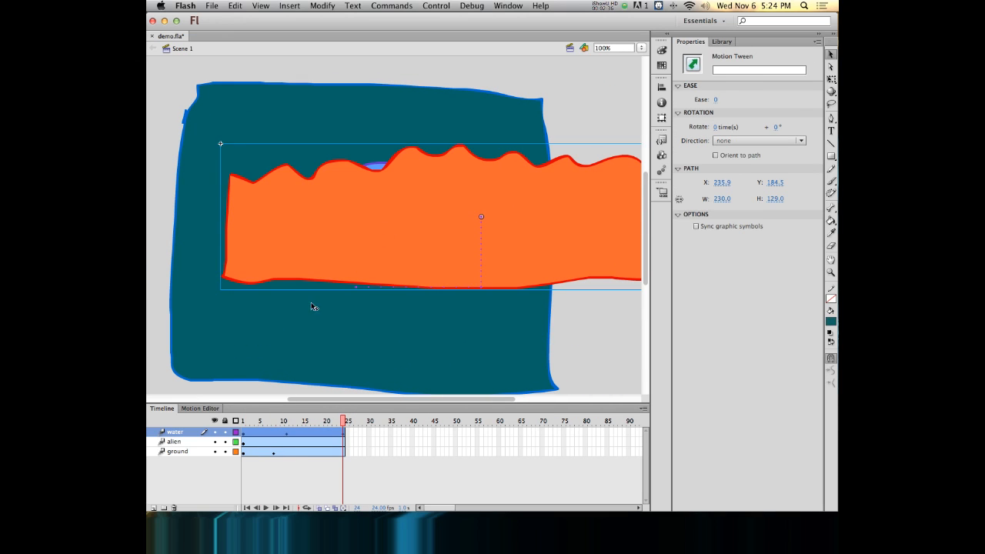
- At frame 24, move the ground up to about X -109, Y -152 and scrub through the motion
click(312, 329)
drag(312, 340, 311, 293)
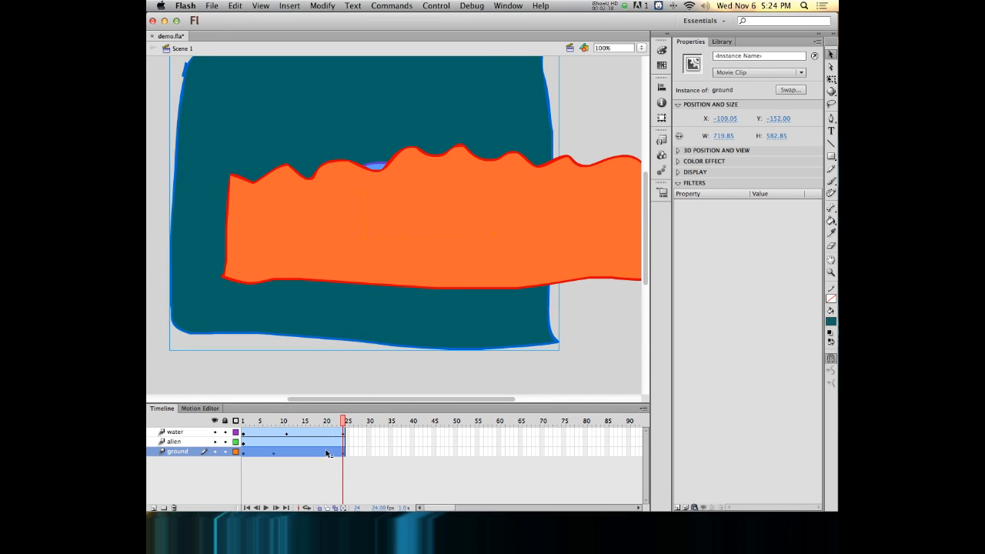
drag(344, 421, 347, 398)
- Add a new layer above the ground layer and move it to the top of the stack, above water
click(177, 452)
click(153, 508)
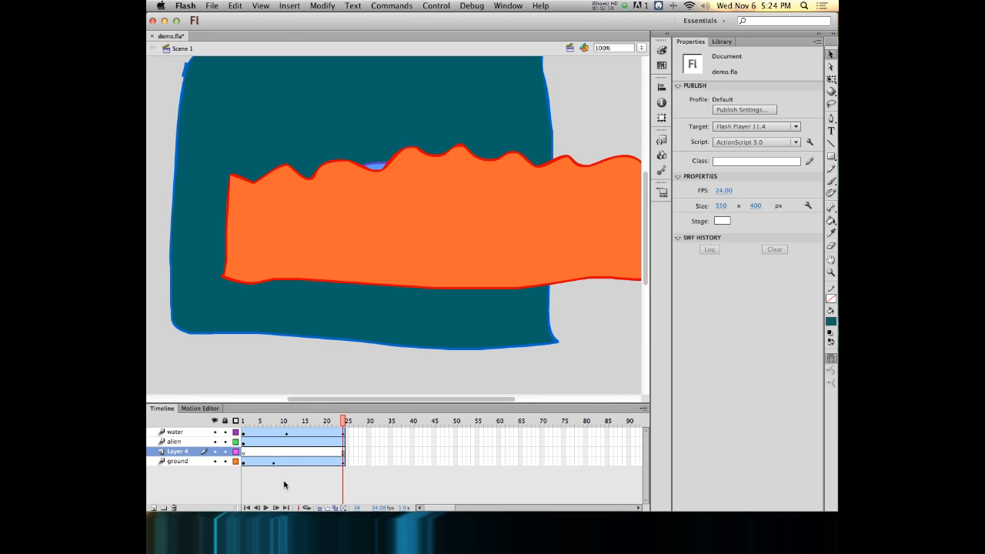
drag(176, 428, 177, 429)
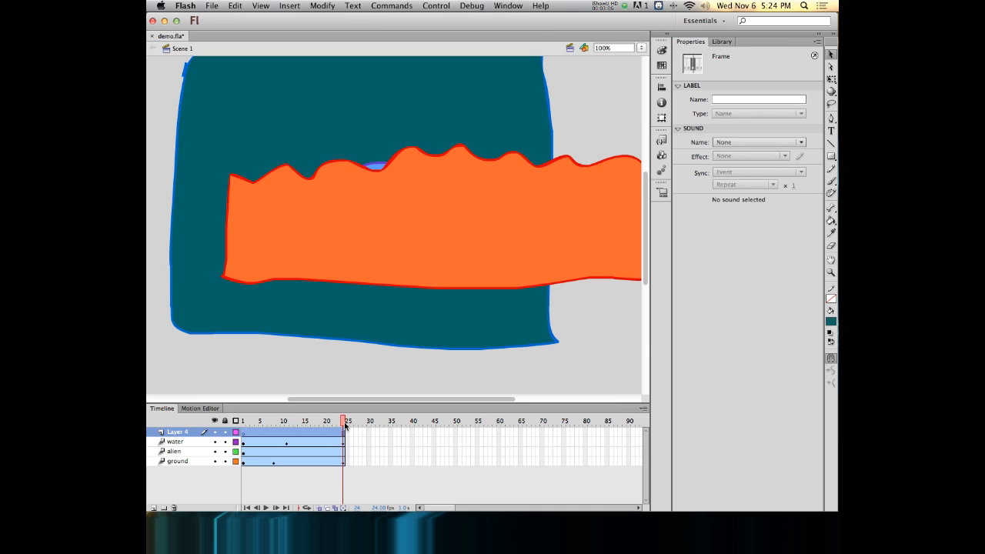
- Deselect everything and set the Brush tool's fill color to bright green
click(586, 339)
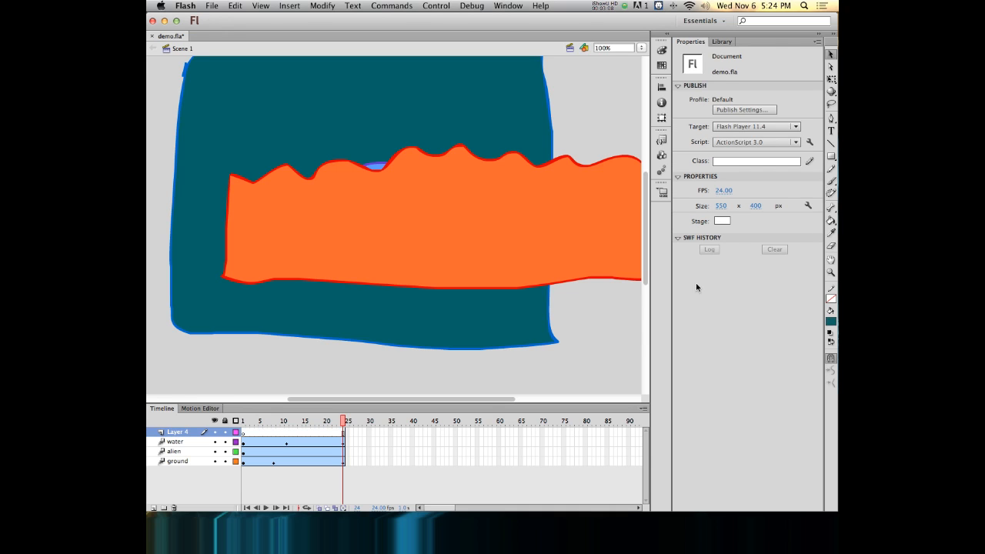
click(831, 181)
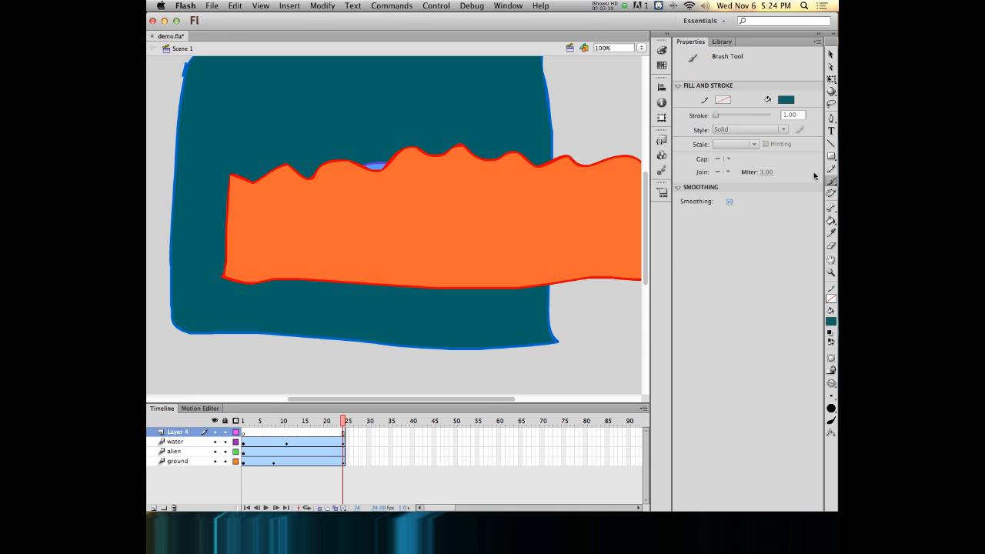
click(786, 99)
click(787, 137)
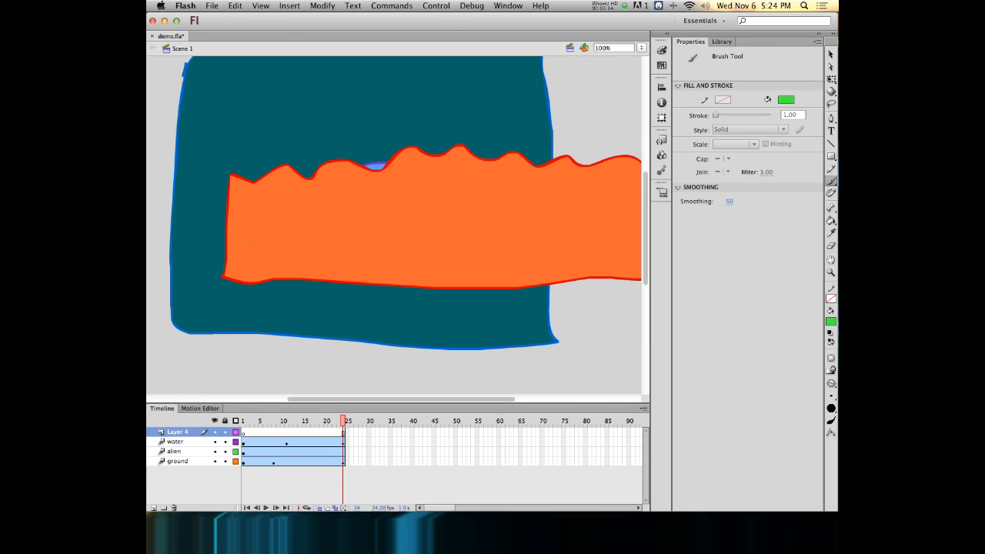
- Try painting a spiky green outline on Layer 4 from frame 24, and undo the stroke
mouse_move(247, 243)
mouse_down()
mouse_move(206, 131)
mouse_move(272, 154)
mouse_move(301, 190)
mouse_move(346, 156)
mouse_move(413, 156)
mouse_move(385, 224)
mouse_move(313, 260)
mouse_move(293, 238)
mouse_move(284, 316)
mouse_move(251, 273)
mouse_move(258, 245)
mouse_move(213, 239)
mouse_move(253, 223)
mouse_up()
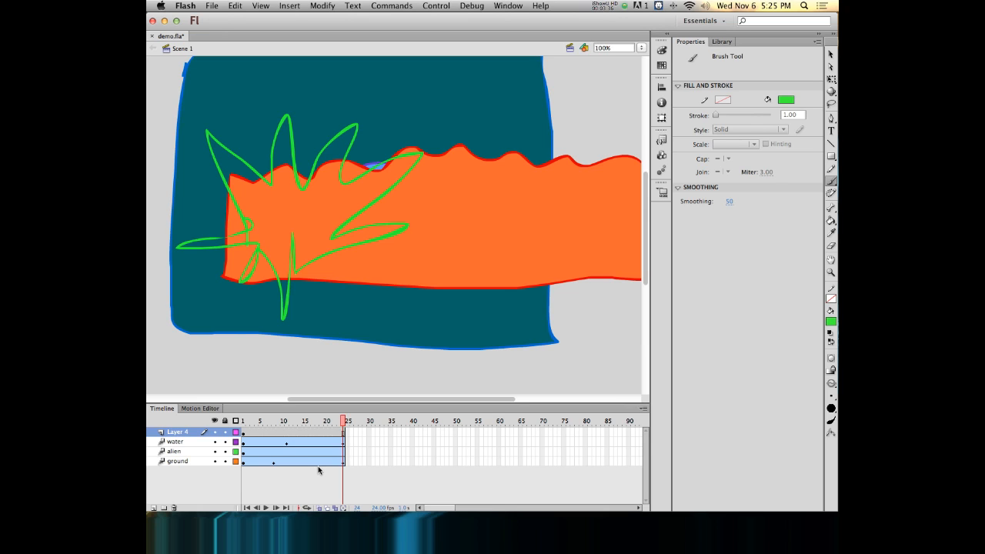
key(super+z)
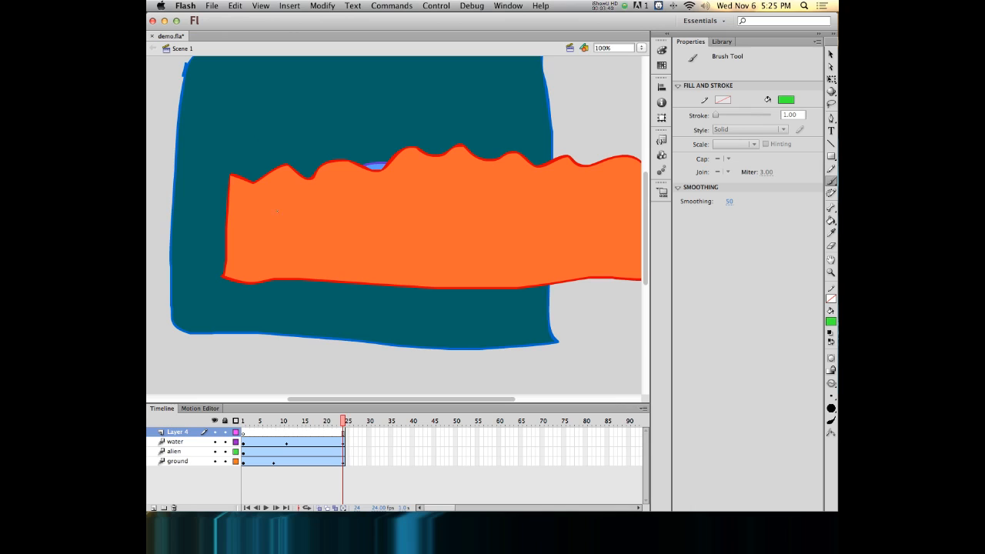
- Insert a blank keyframe at frame 25 of Layer 4, paint a large wavy green outline on it, and scrub back to check
click(347, 434)
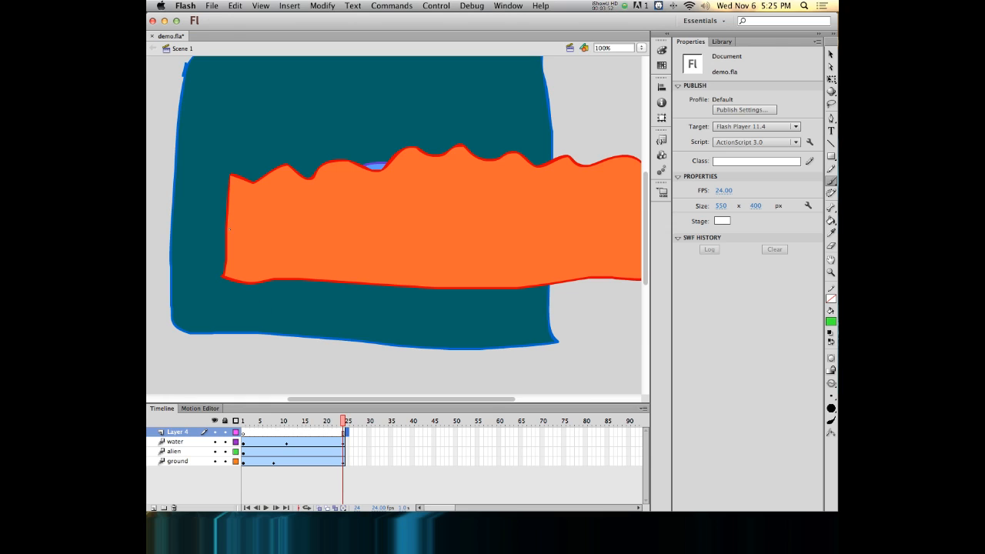
key(F7)
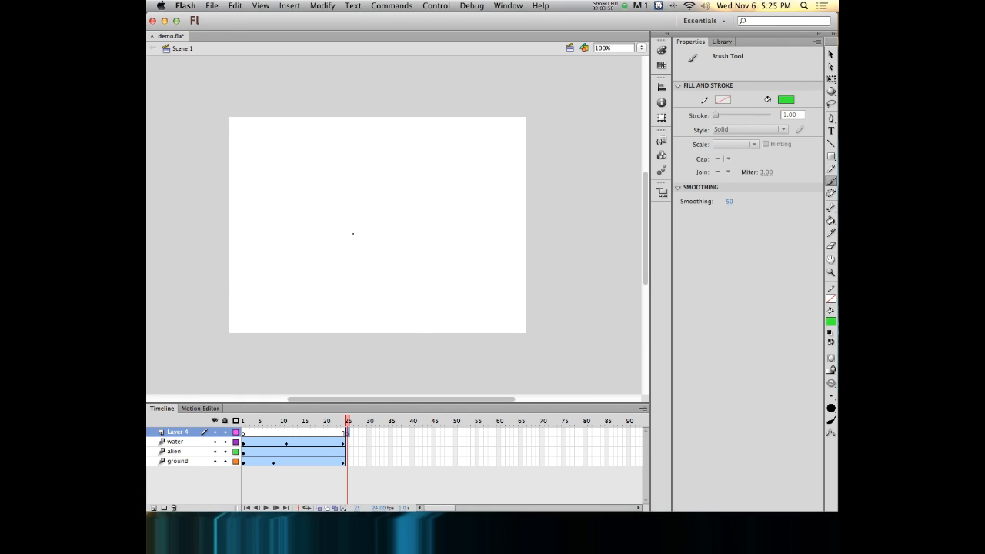
mouse_move(315, 234)
mouse_down()
mouse_move(360, 198)
mouse_move(498, 184)
mouse_move(495, 248)
mouse_move(444, 298)
mouse_move(327, 308)
mouse_move(279, 293)
mouse_move(321, 234)
mouse_up()
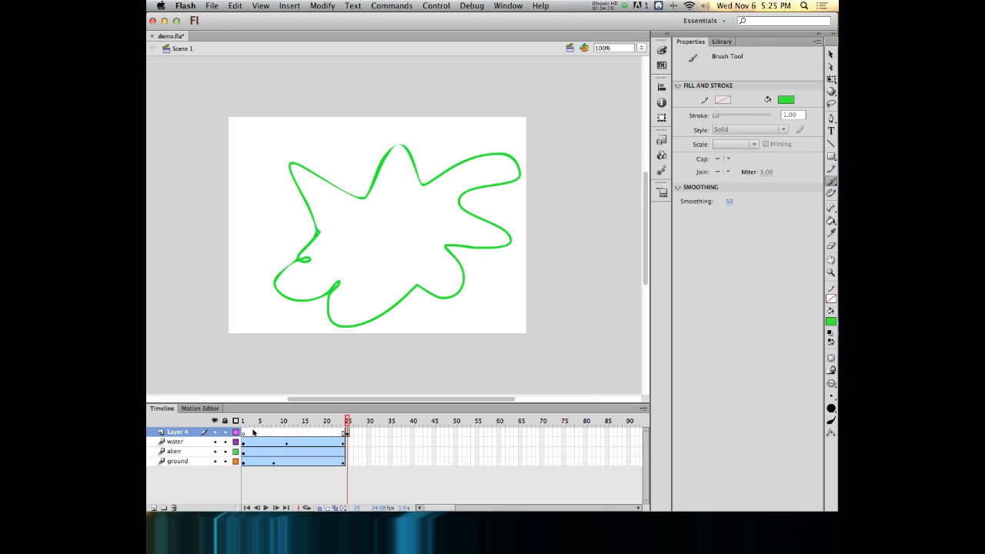
drag(347, 422, 328, 422)
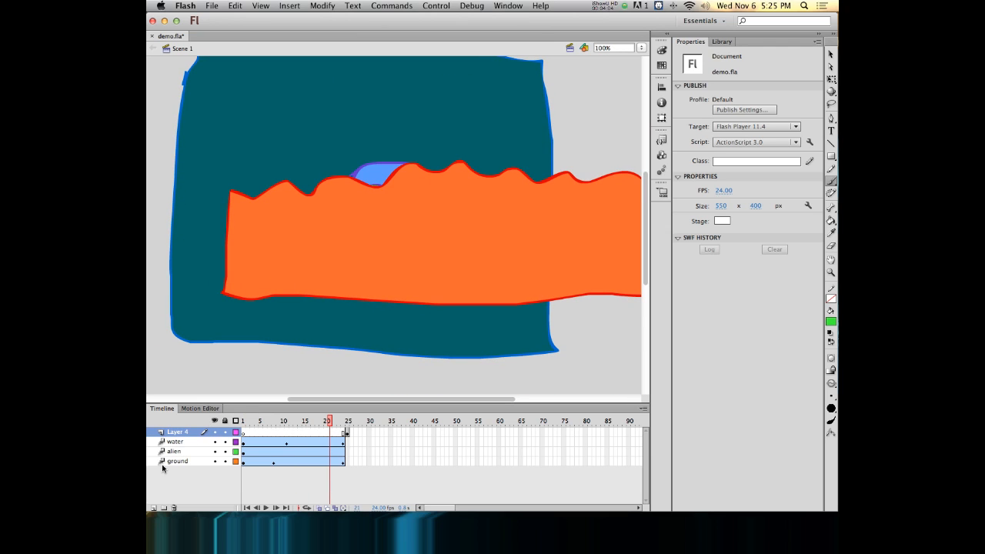
- Move the green outline's keyframe from frame 25 to frame 1 on Layer 4 and scrub through the result
click(347, 435)
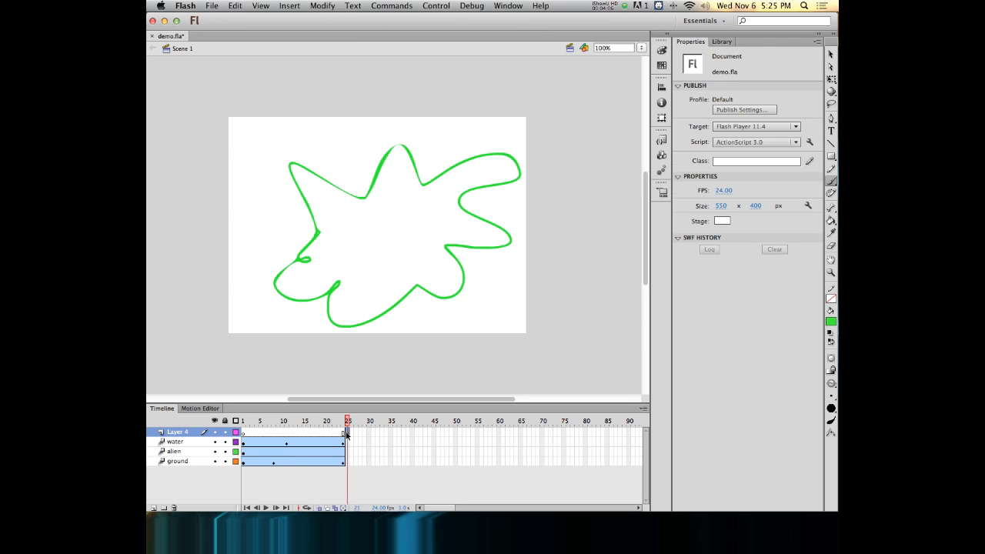
drag(347, 435, 229, 434)
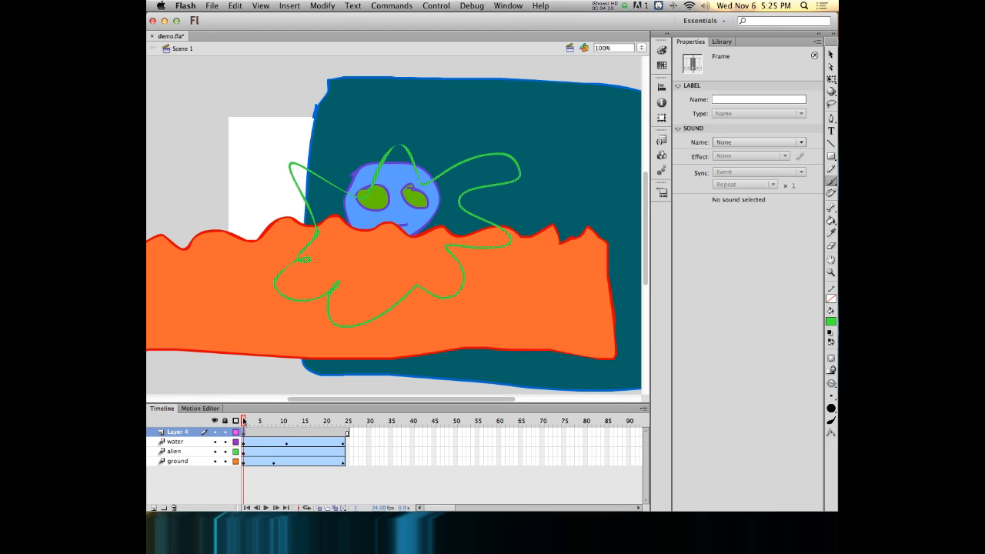
drag(242, 421, 302, 407)
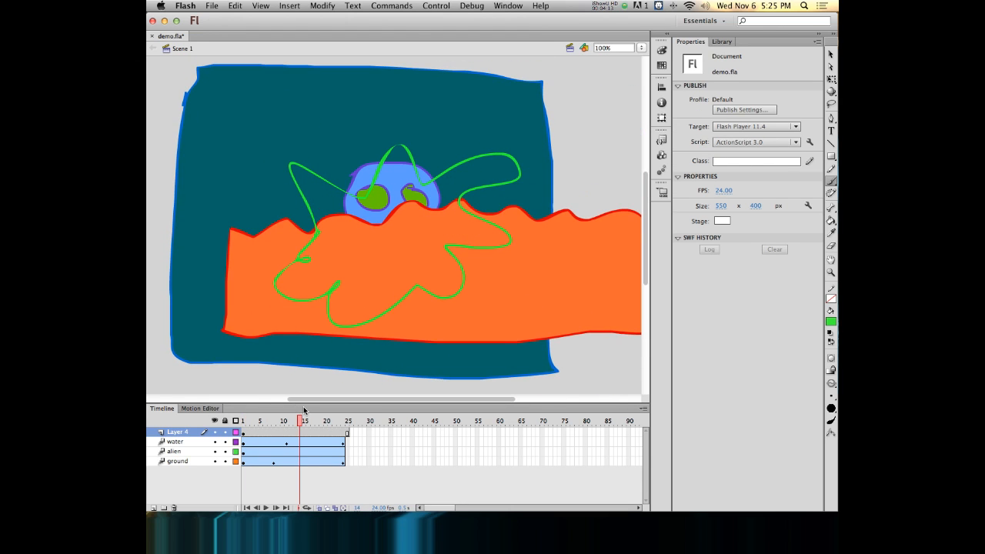
- Move the green outline's keyframe on Layer 4 to frame 35, leaving the frames before it blank
click(244, 432)
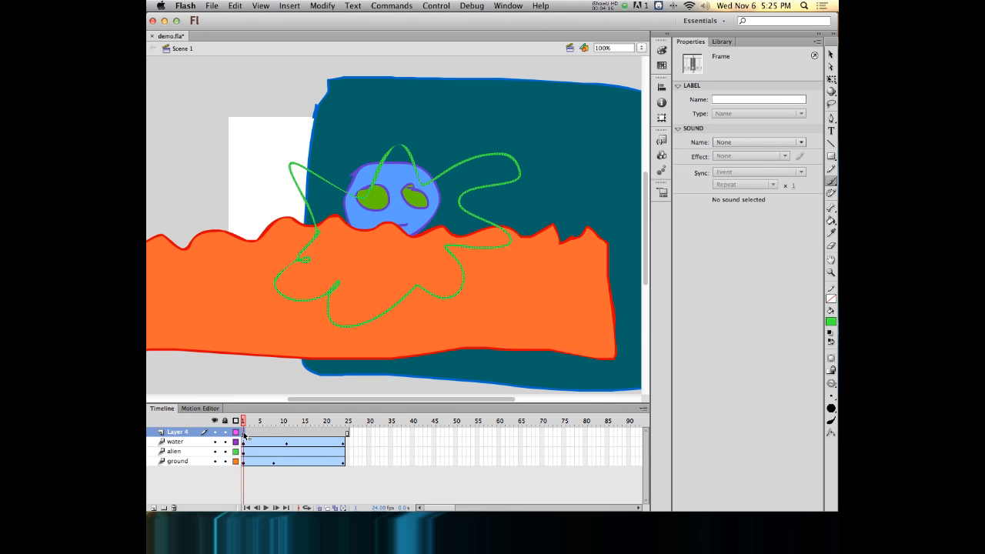
click(378, 432)
click(389, 432)
key(F5)
mouse_move(204, 504)
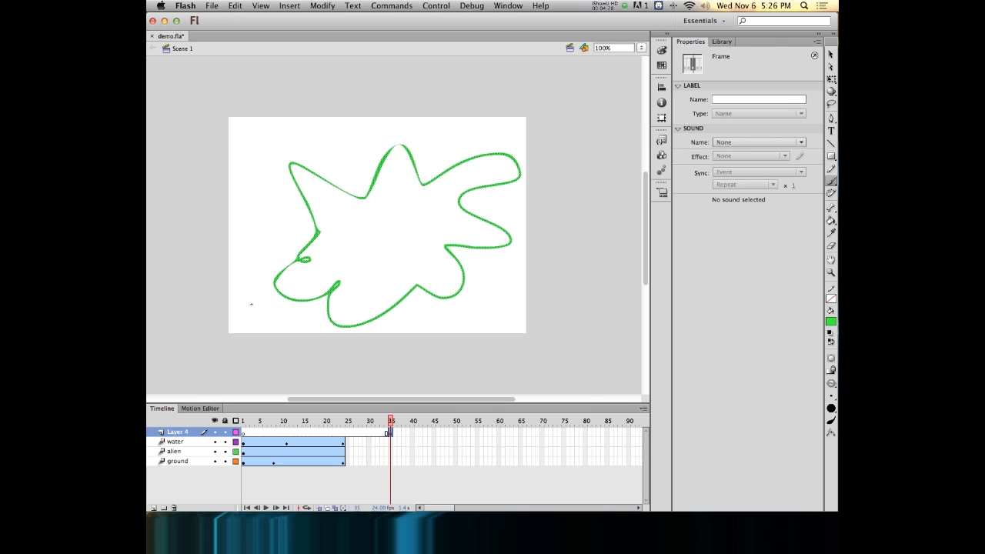
- Move the water layer's middle keyframe to frame 15 and scrub through the motion up to frame 24
click(286, 444)
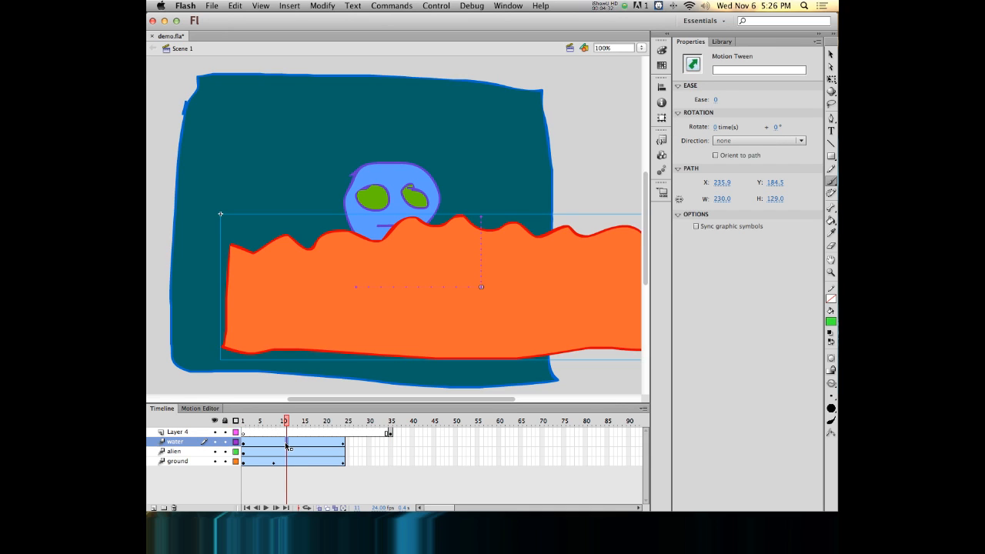
click(304, 443)
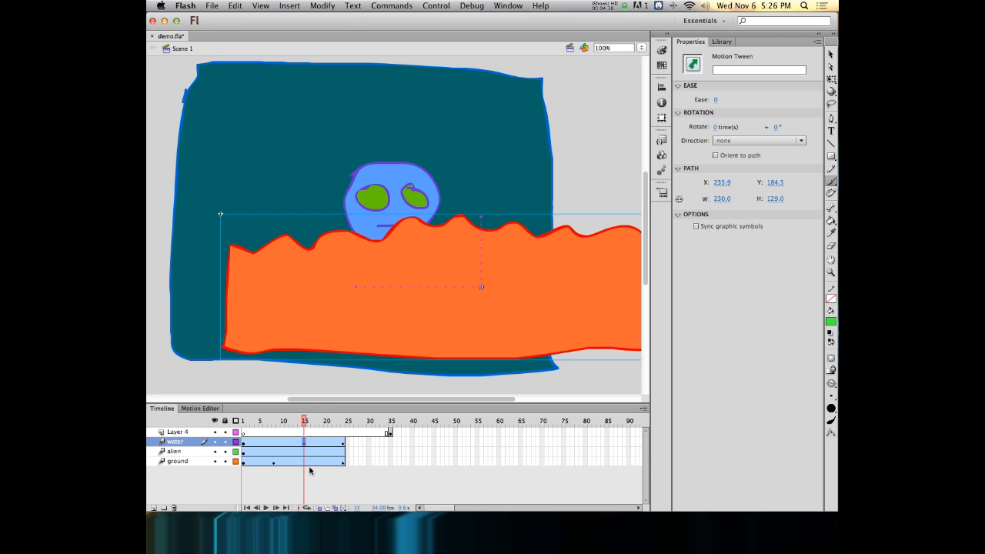
drag(306, 421, 187, 420)
click(177, 274)
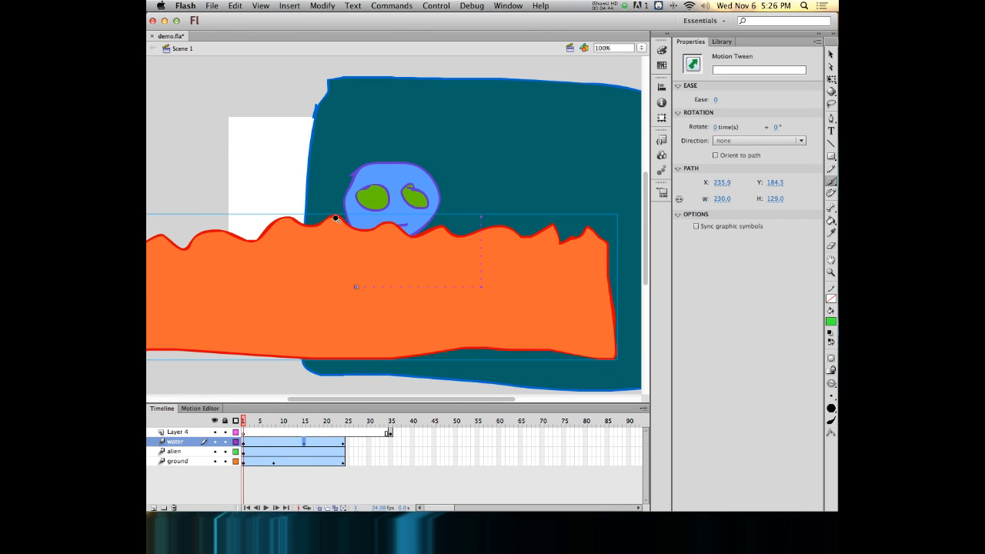
click(277, 421)
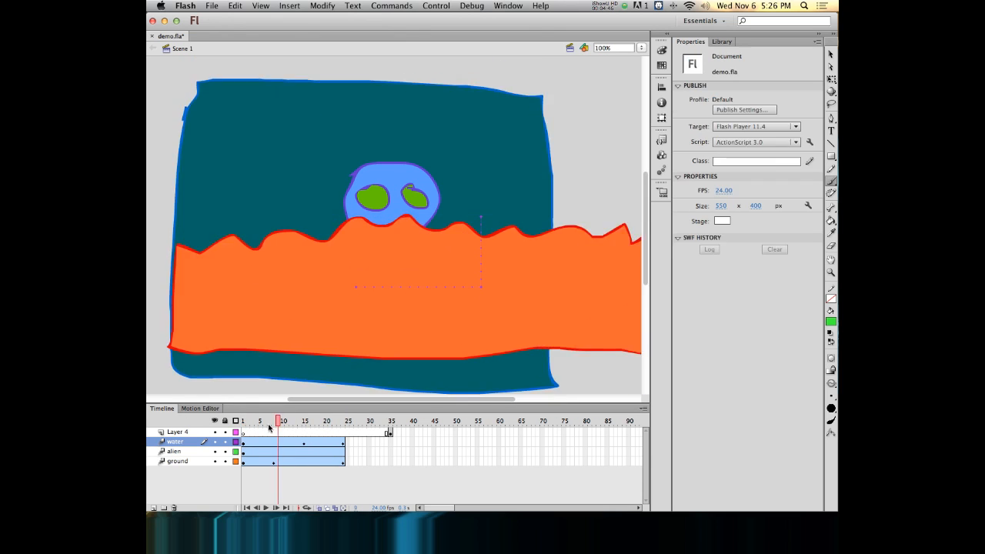
drag(271, 423, 345, 423)
click(371, 226)
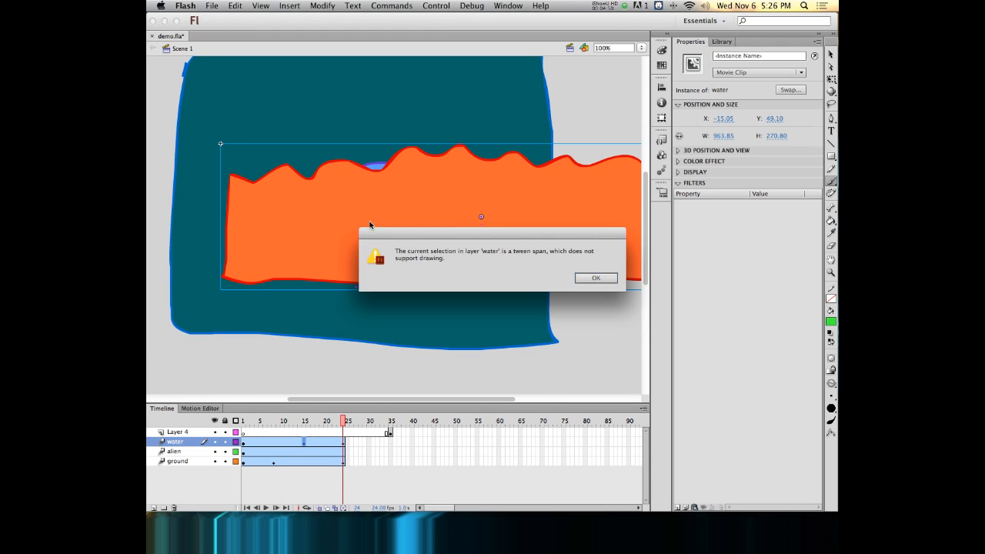
click(595, 278)
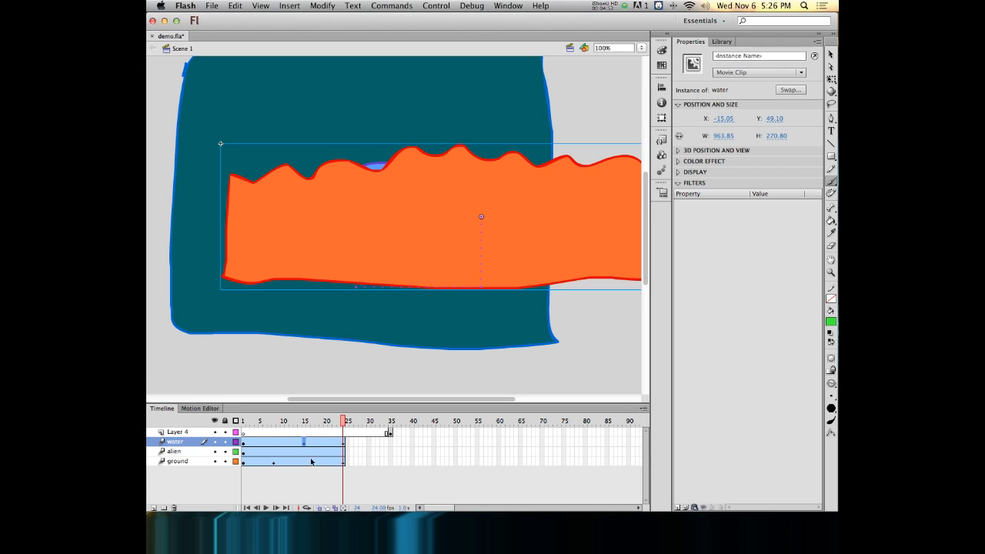
click(357, 231)
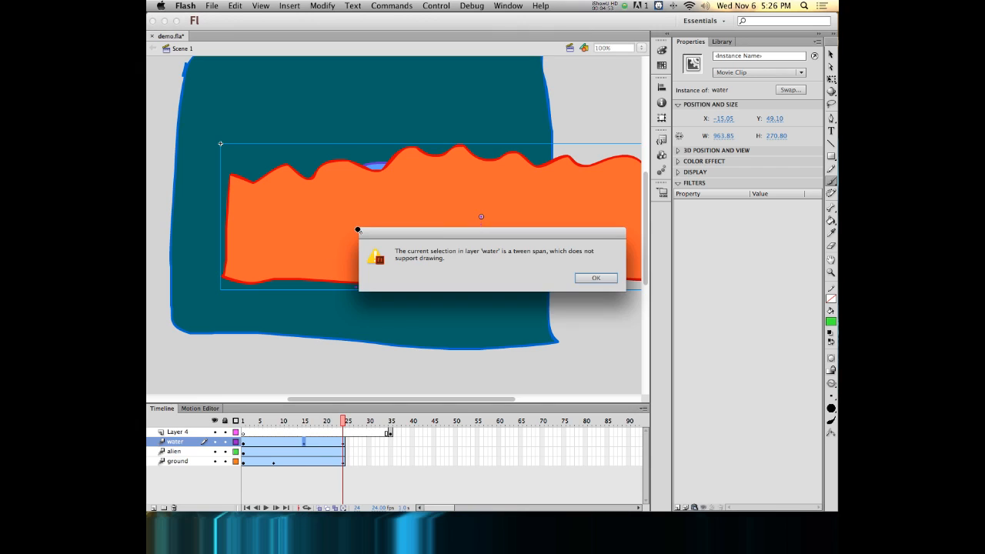
click(593, 278)
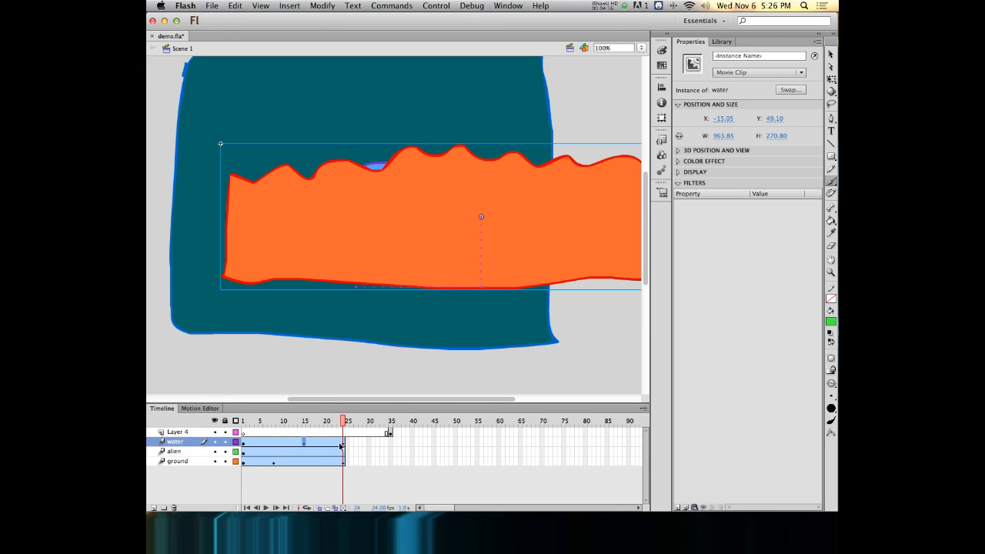
click(344, 444)
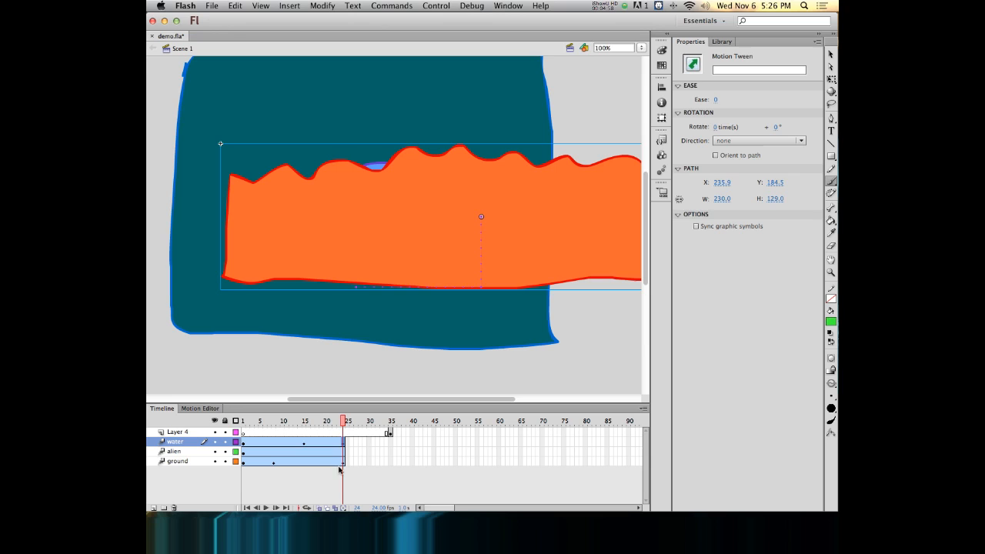
click(428, 217)
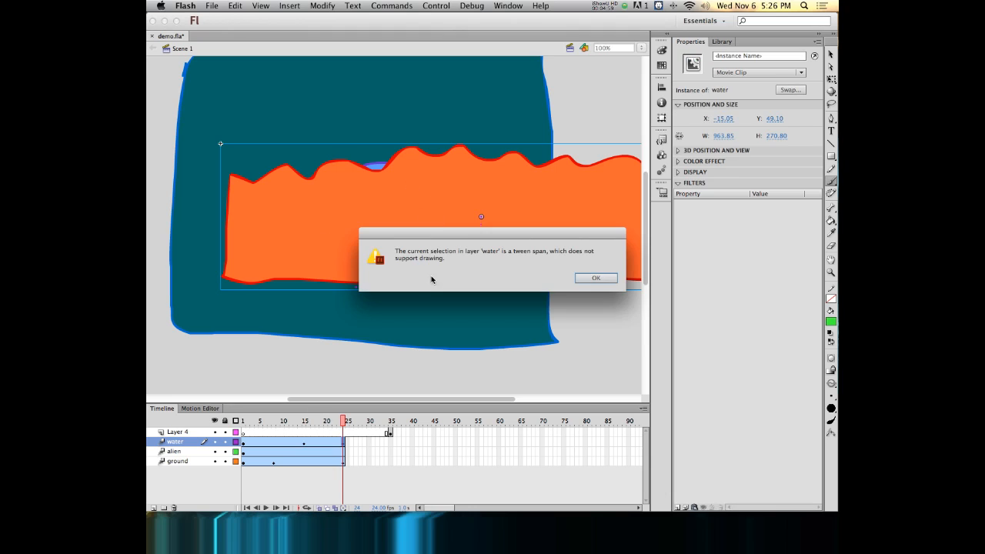
click(593, 279)
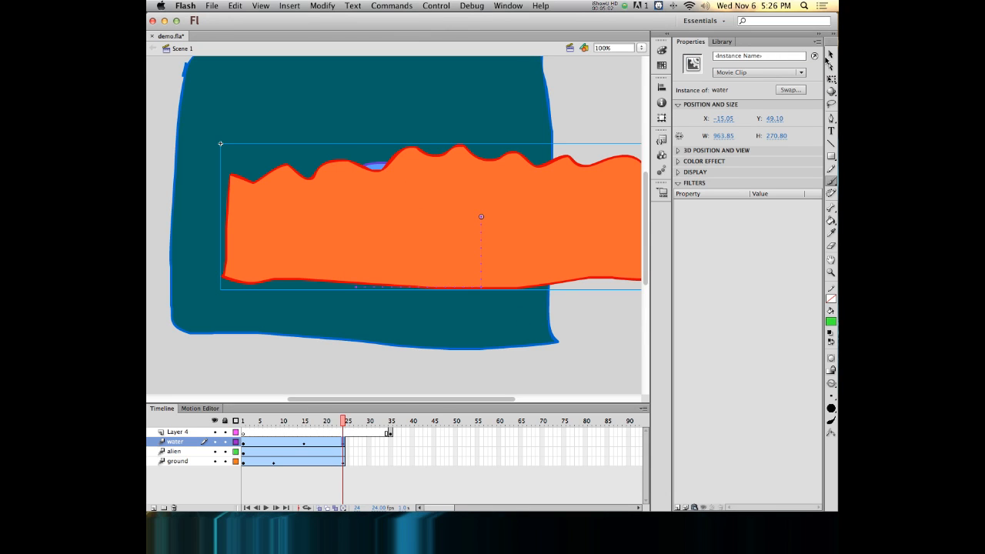
- At frame 24, lower the water to uncover the alien's eyes and move the alien to about X 230, Y 58
click(830, 54)
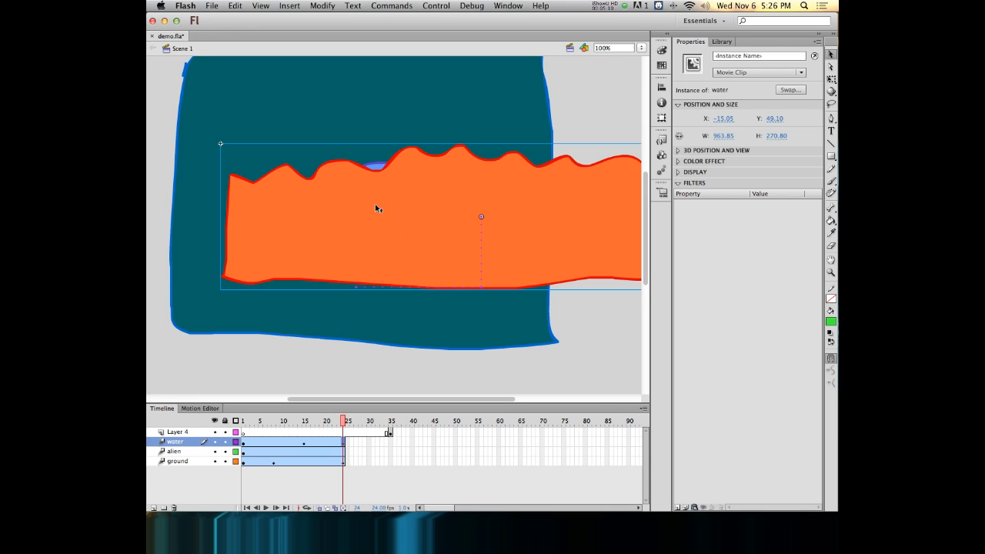
drag(378, 209, 377, 255)
click(359, 146)
drag(360, 146, 397, 174)
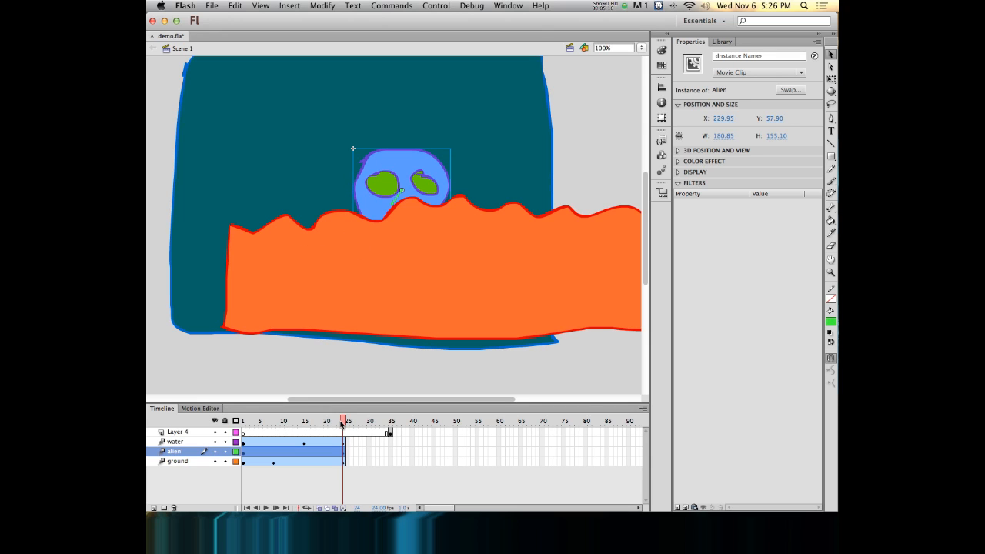
- Extend the water, alien and ground layers to frame 60
click(498, 442)
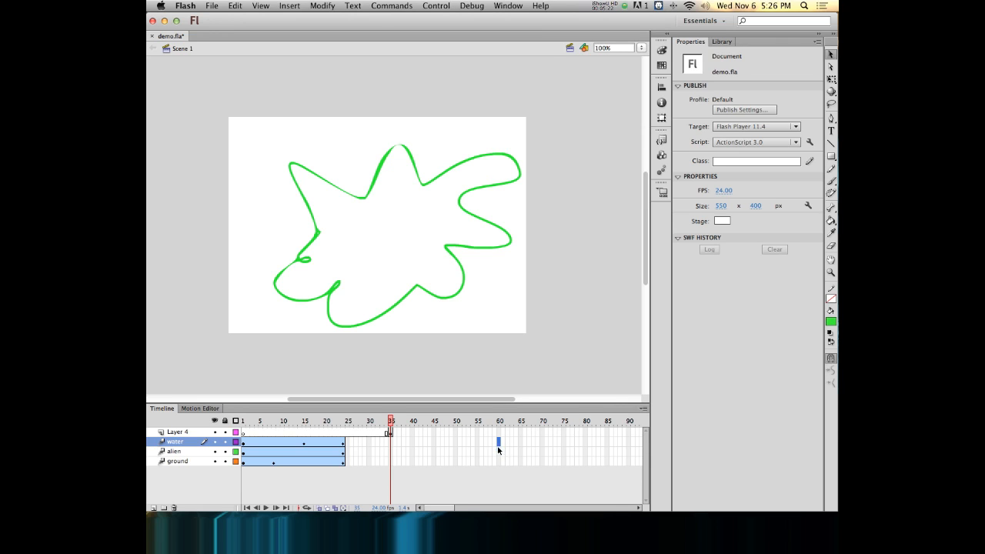
click(494, 461)
drag(501, 446, 498, 443)
key(F5)
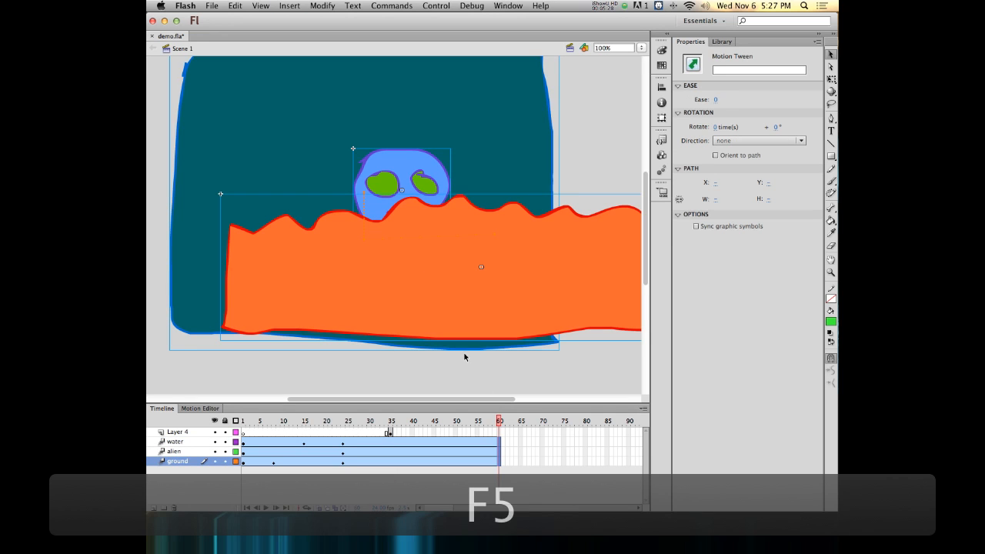
- At frame 60, move the alien and water together to the left, to about X -295, Y 76, and review the motion
click(595, 140)
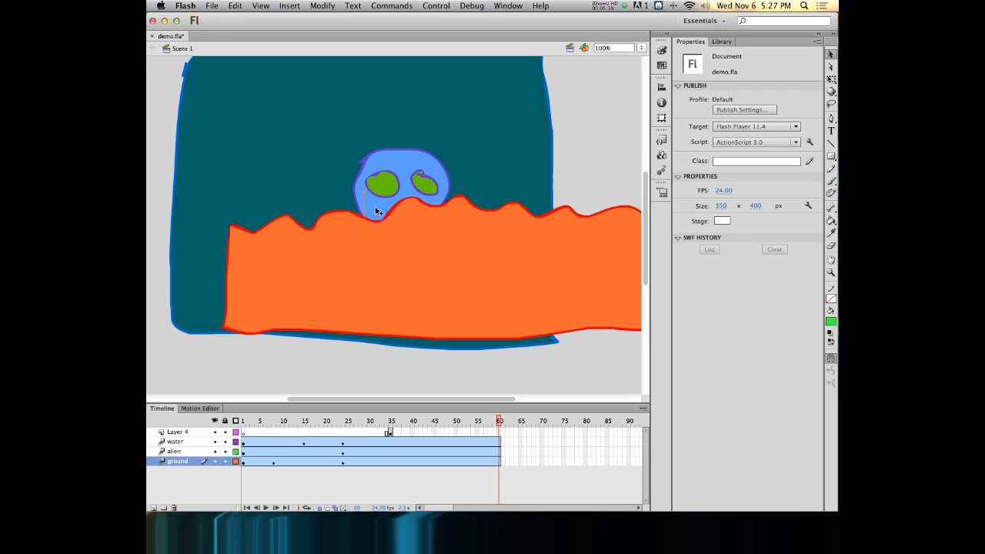
click(406, 163)
click(419, 267)
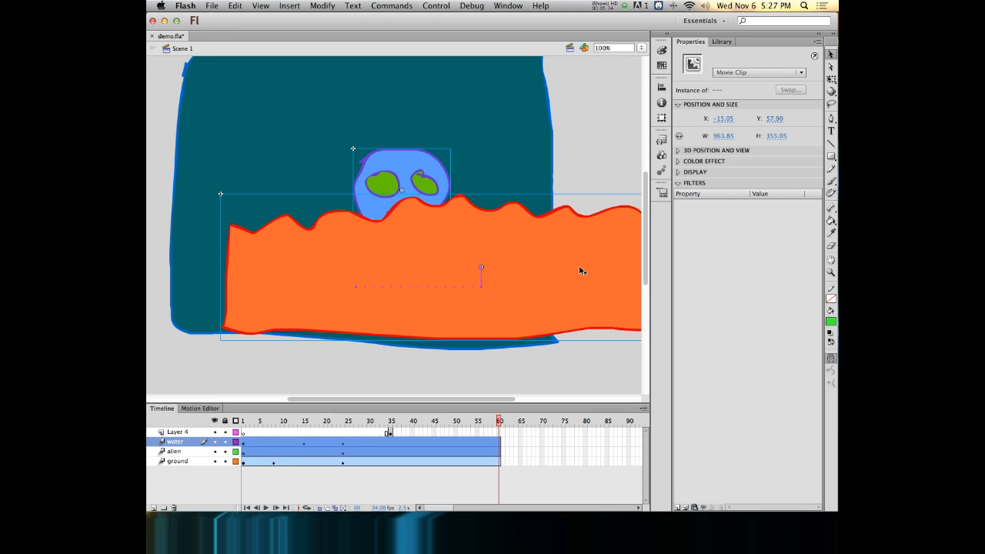
drag(581, 269, 433, 274)
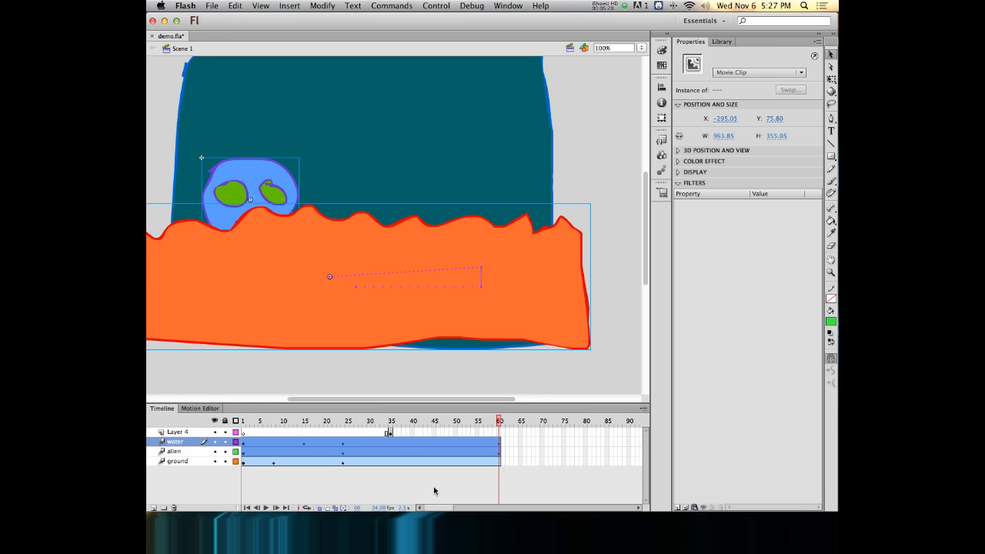
mouse_move(499, 421)
mouse_down()
mouse_move(424, 421)
mouse_move(499, 422)
mouse_up()
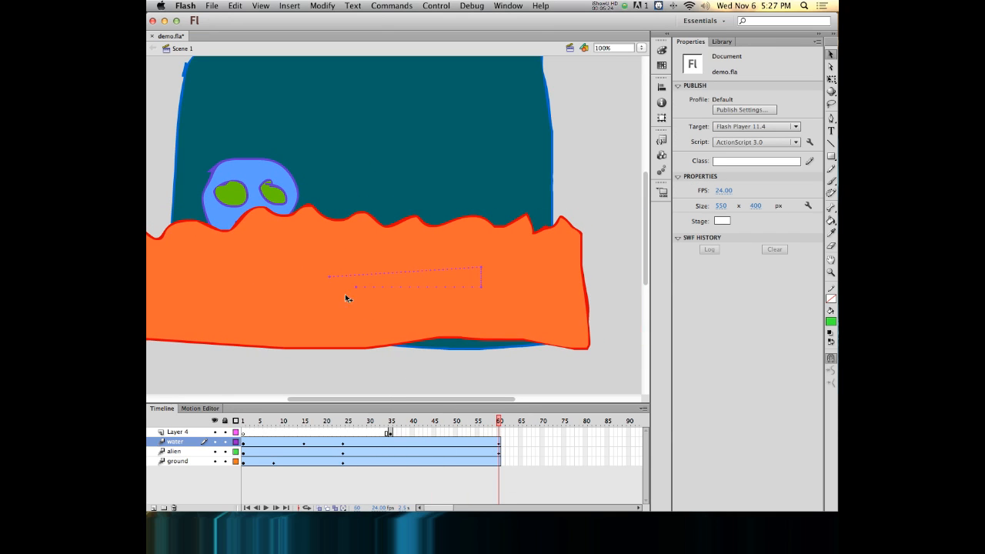
- At frame 60, raise the alien alone to about Y 48
click(254, 167)
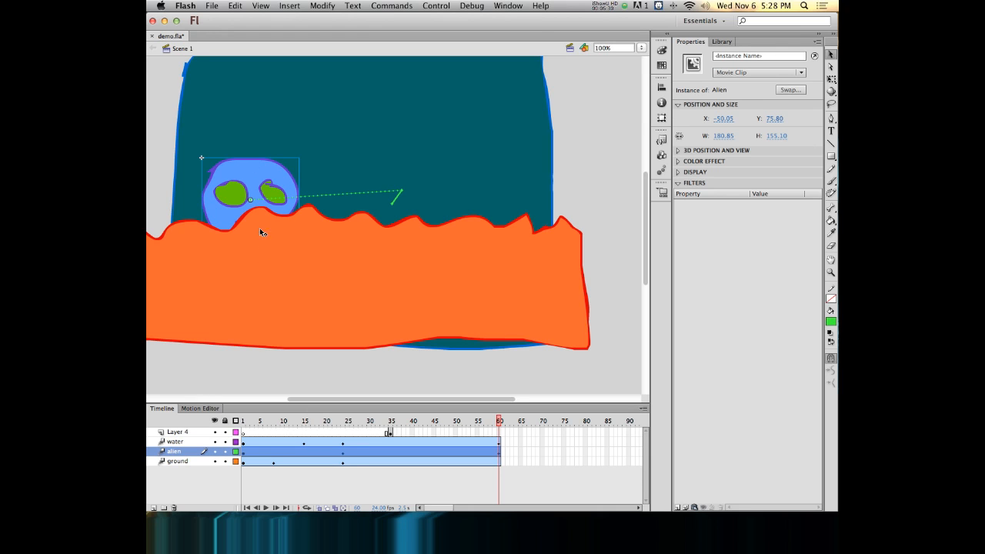
drag(255, 175, 258, 164)
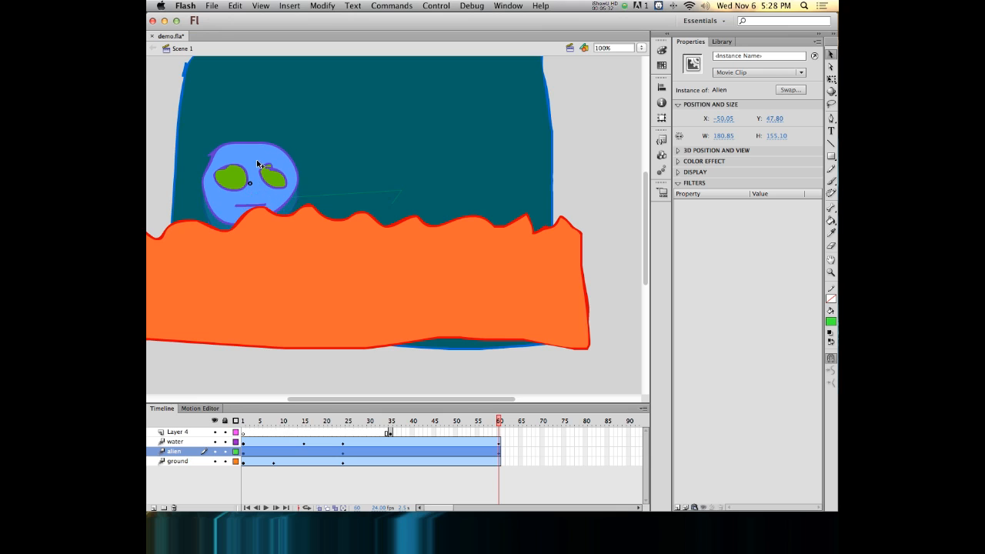
- At frame 60, move the alien to about X 5, Y 77 and raise the water to about Y 155
click(266, 266)
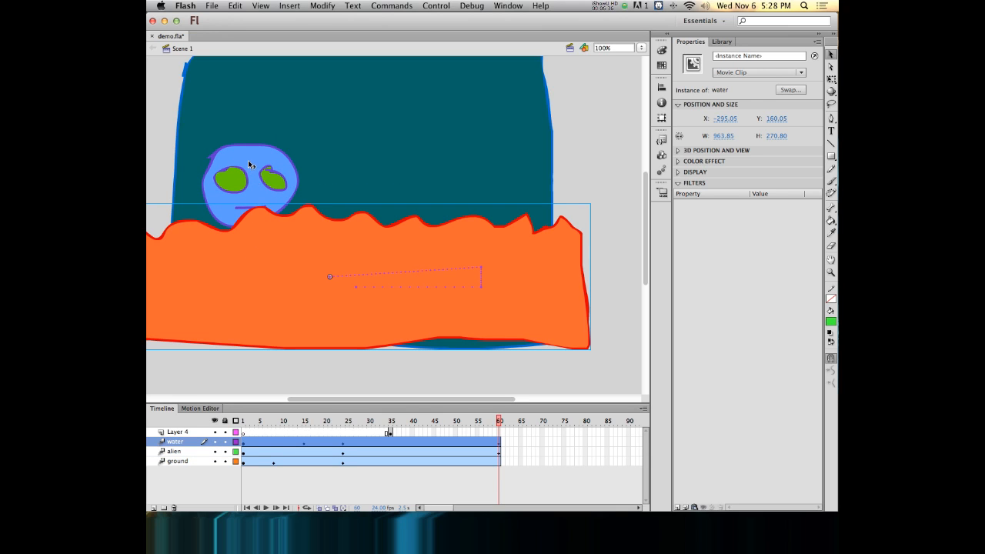
drag(248, 160, 276, 172)
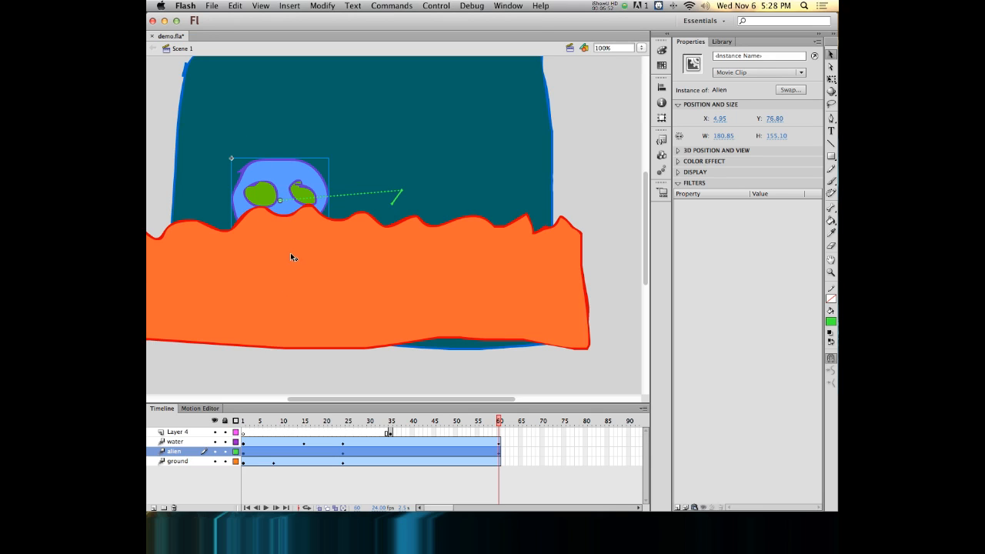
click(276, 239)
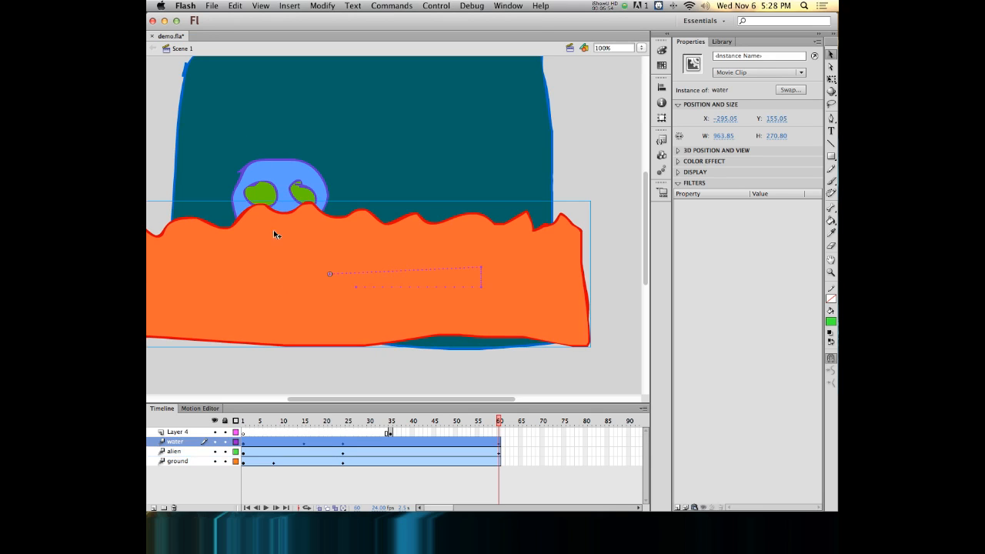
- Select the alien and water together at frame 60 and copy them
click(272, 183)
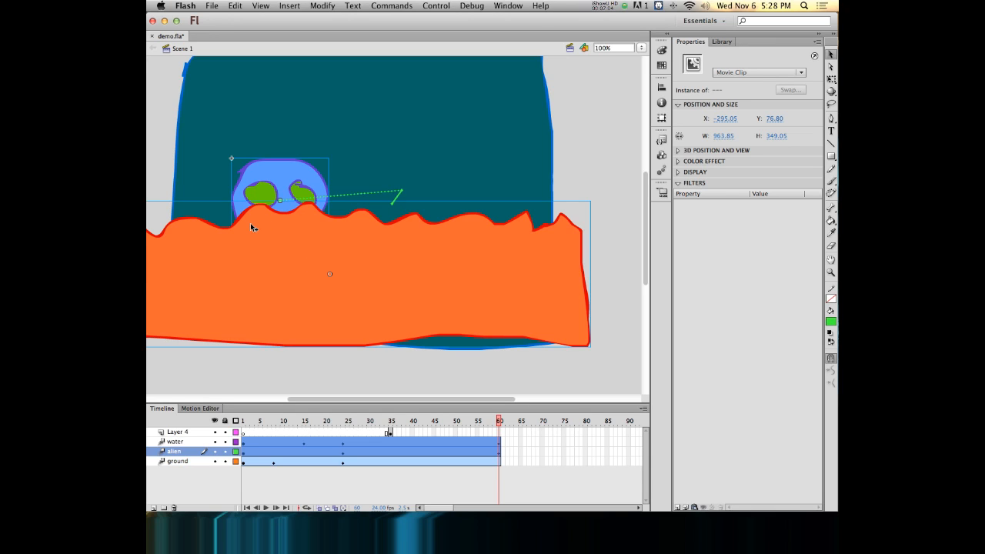
key(super+c)
key(super+c)
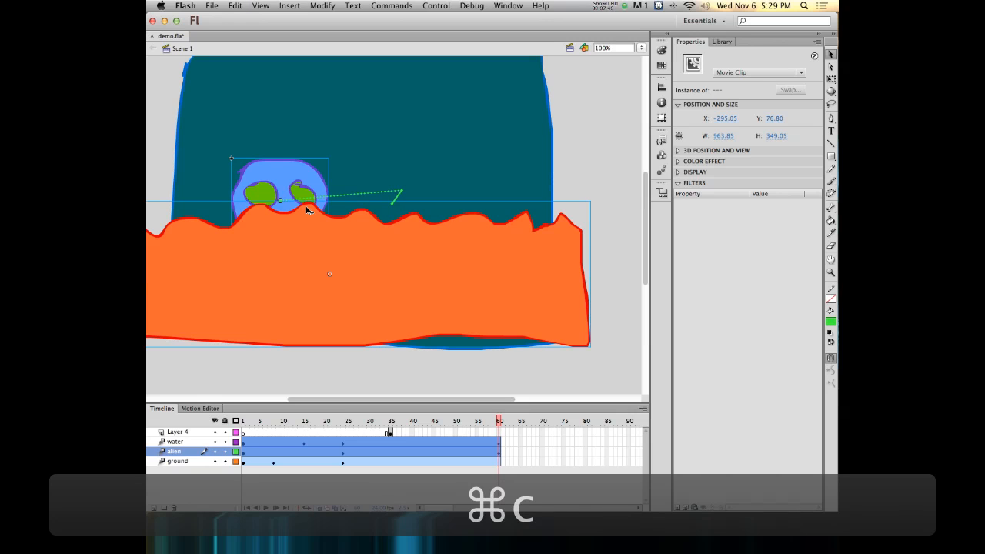
- Create a movie clip symbol named alienOnWater and paste the copied alien and water into it
click(289, 6)
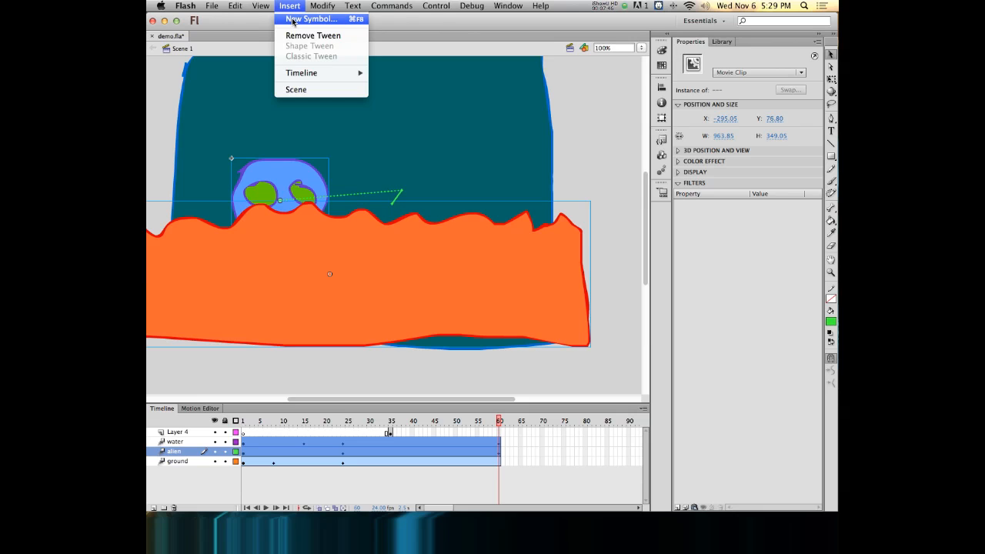
mouse_move(315, 5)
click(294, 22)
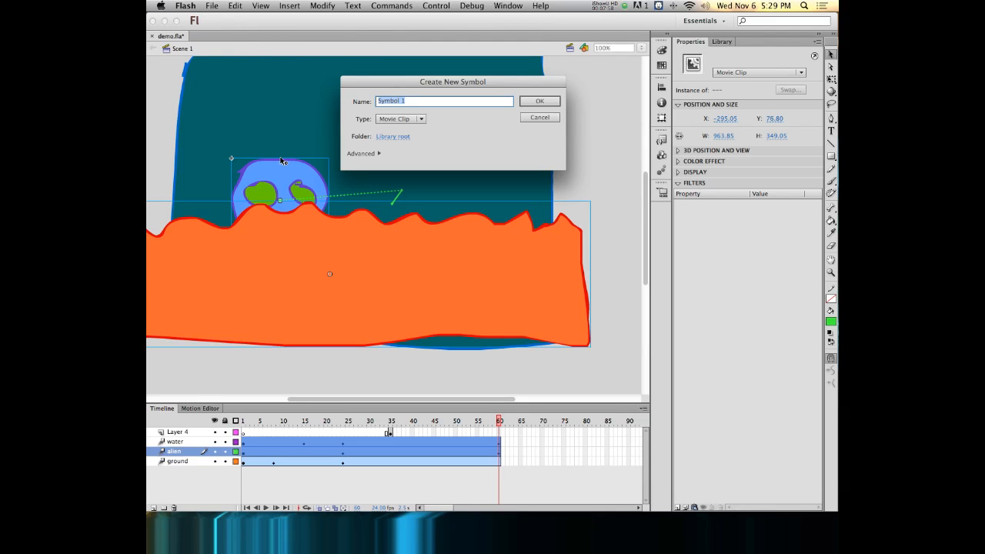
text(ali)
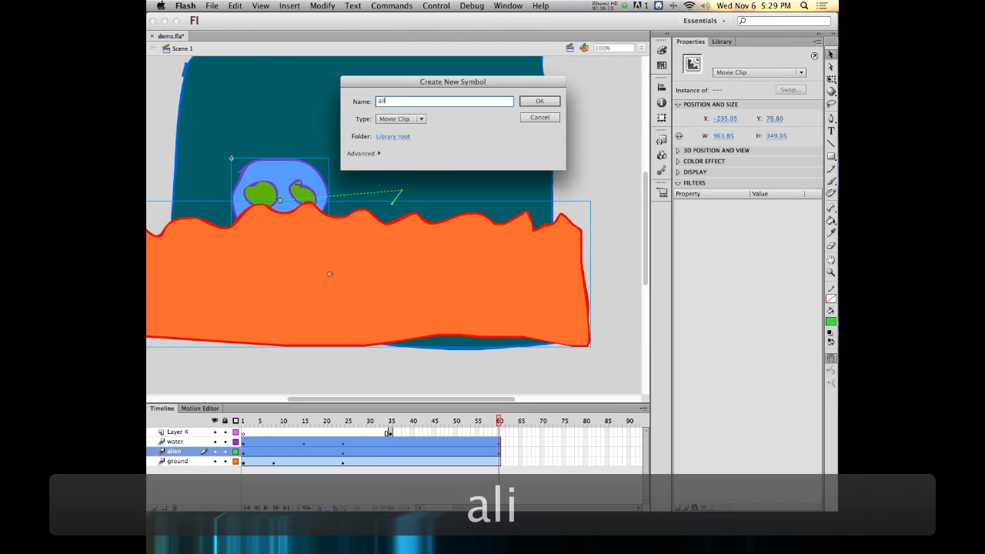
text(enOnWater)
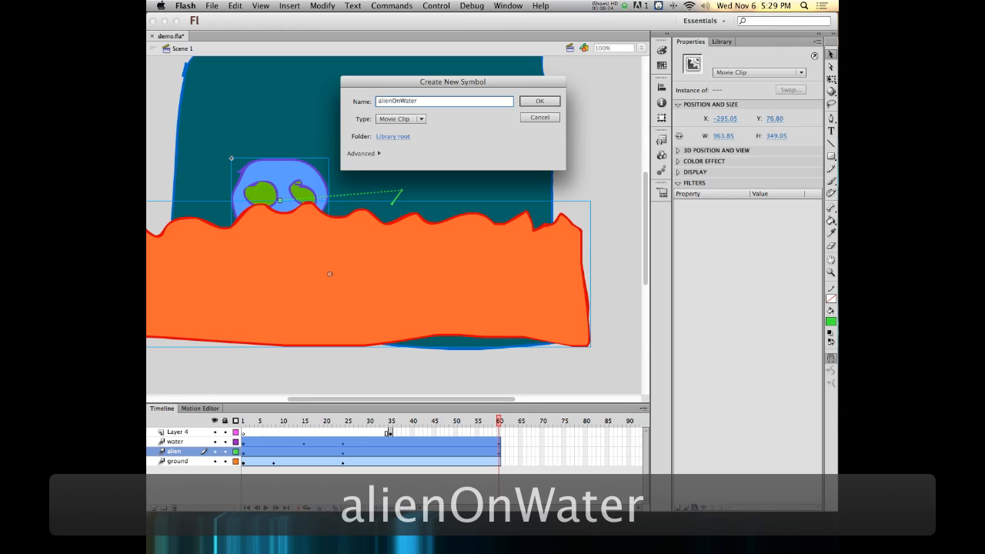
key(Return)
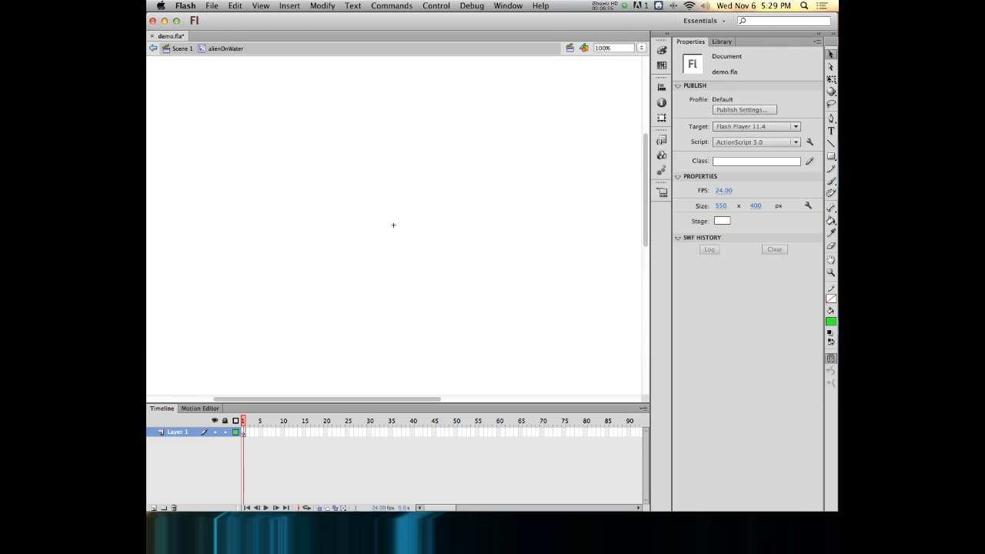
key(super+v)
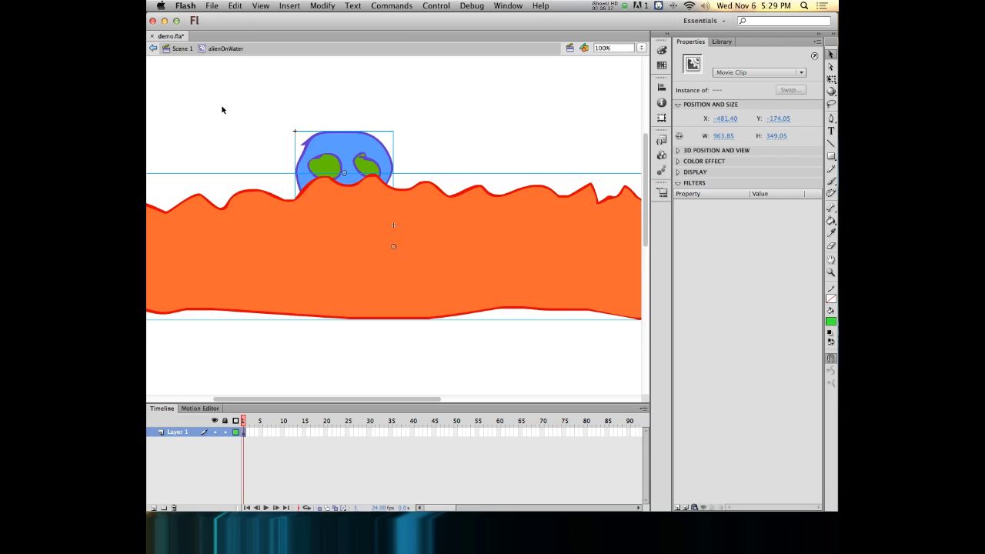
- Return to Scene 1, insert a blank keyframe at frame 61 of Layer 4 and place the alienOnWater symbol from the library there
click(183, 49)
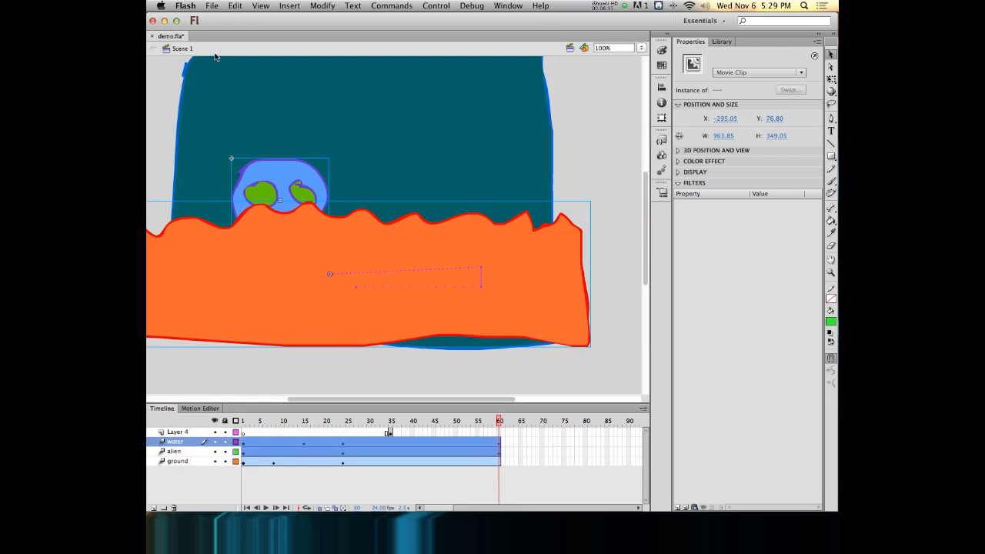
click(722, 41)
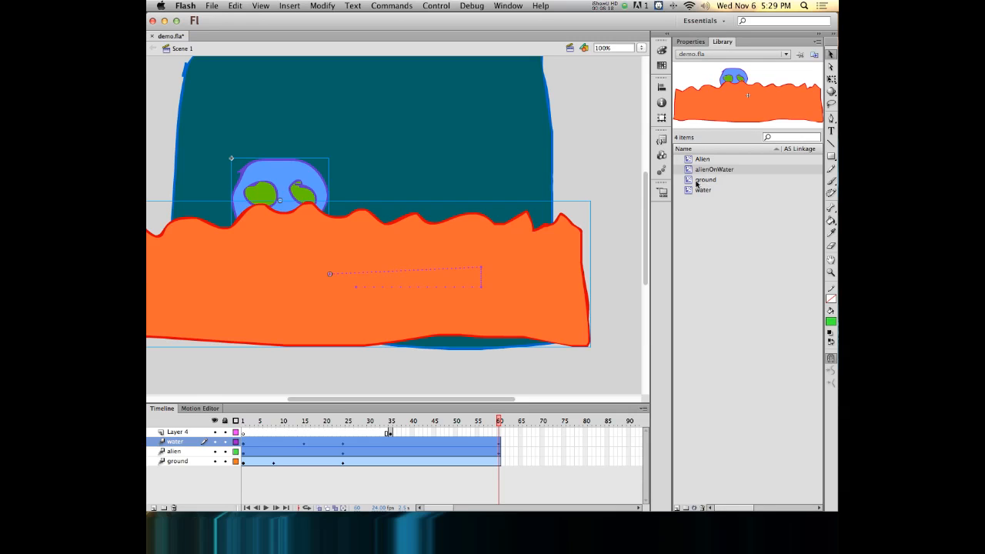
click(698, 160)
click(700, 180)
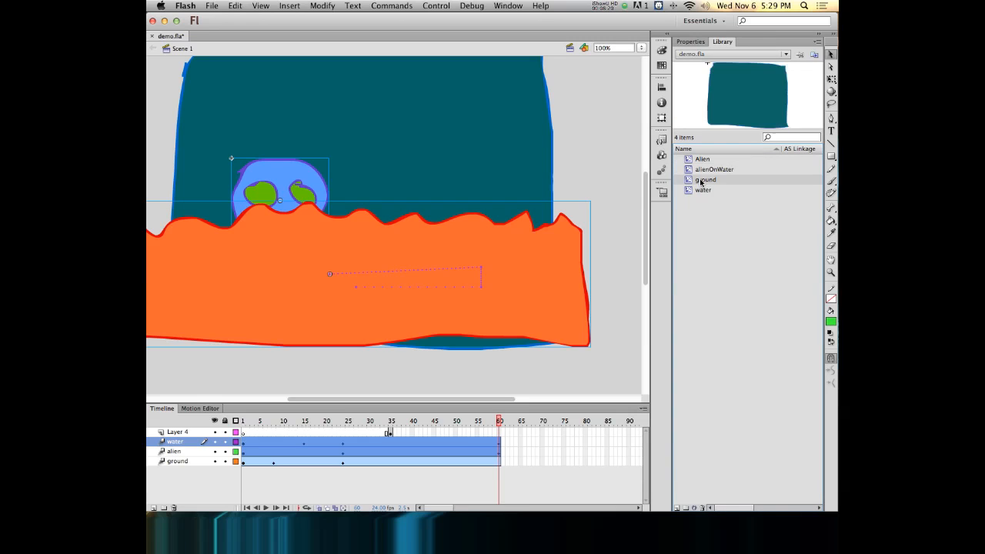
click(703, 191)
click(704, 170)
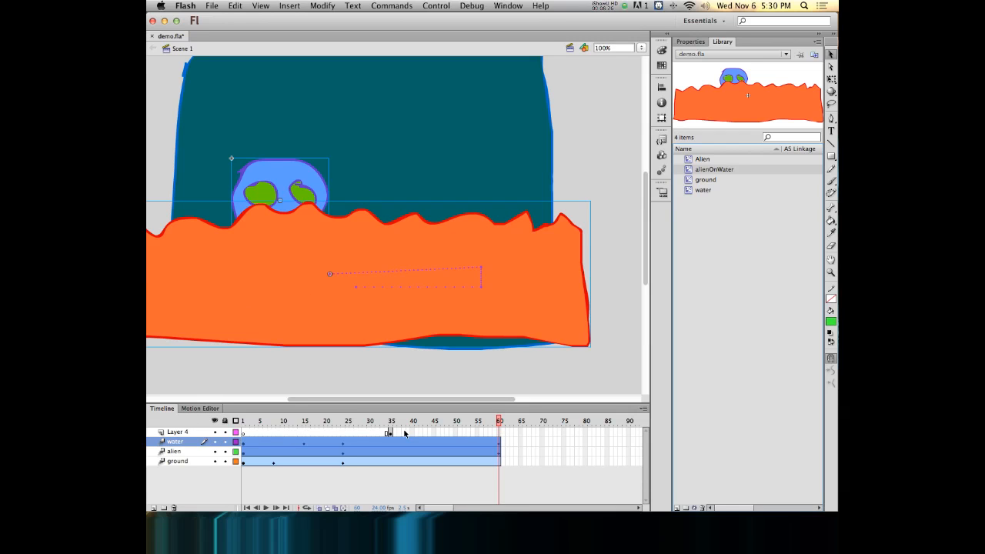
click(388, 433)
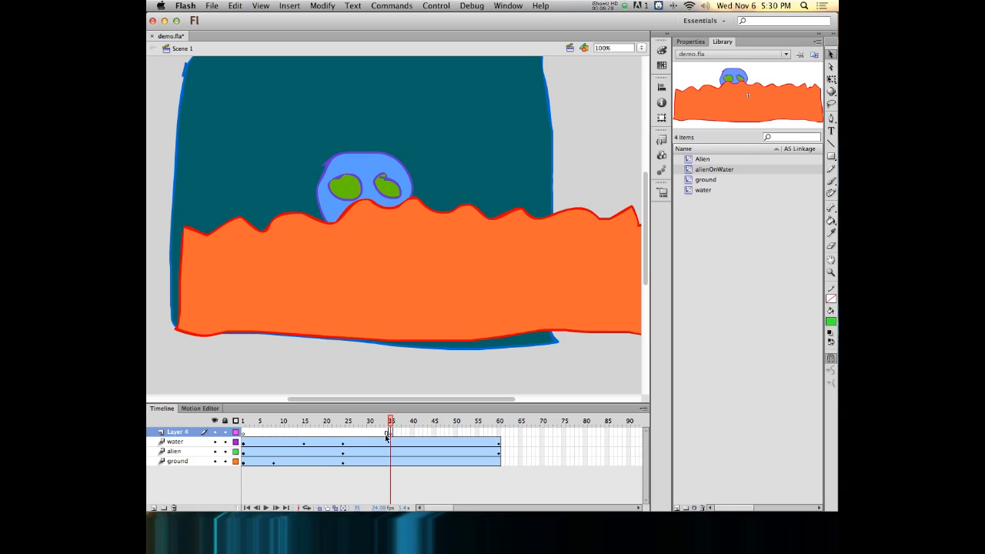
click(501, 434)
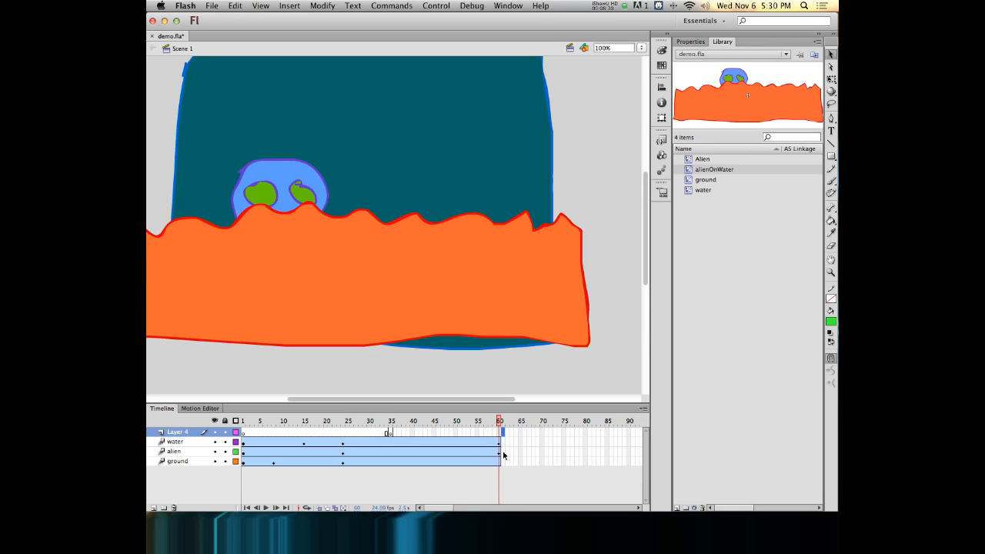
key(F7)
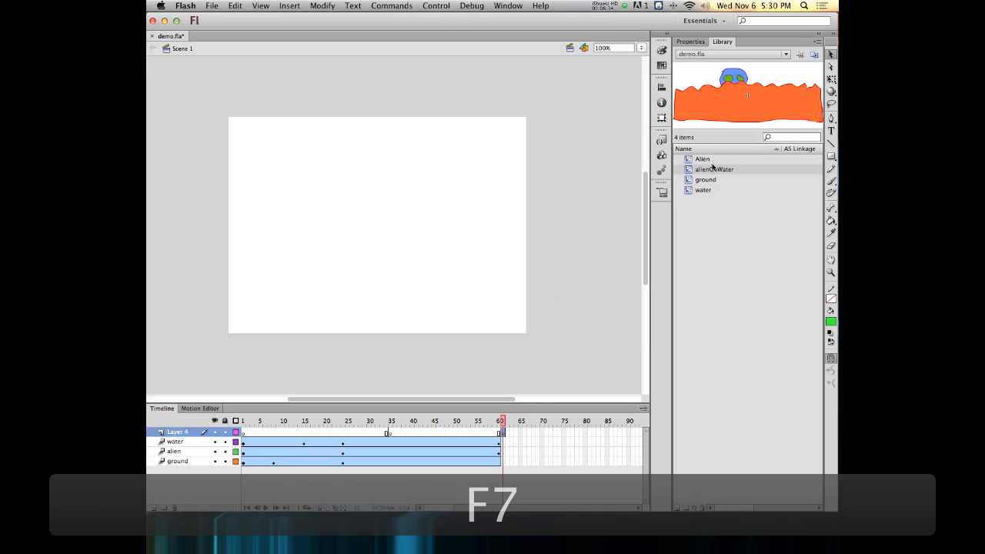
drag(377, 260, 320, 265)
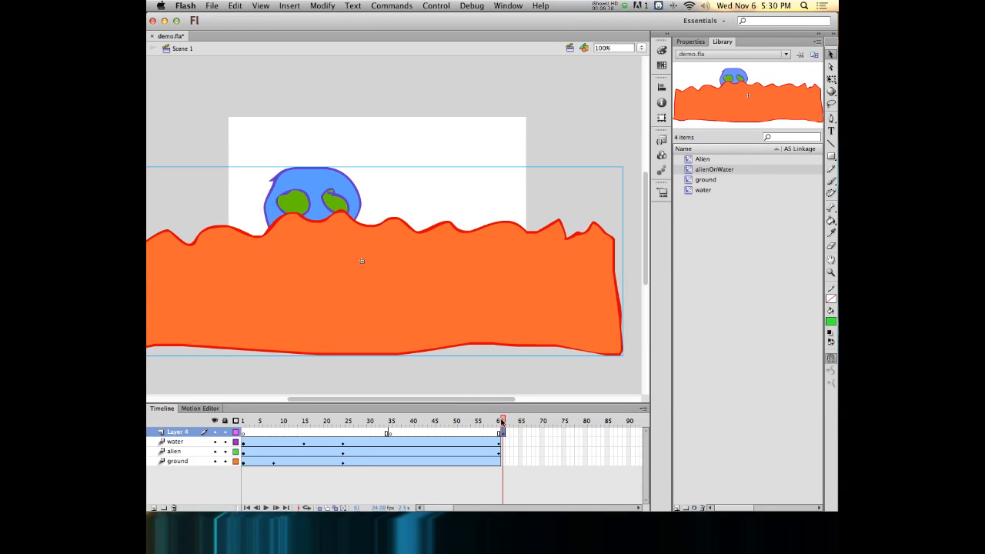
- Extend the ground layer to frame 90 and return the playhead to frame 61
drag(503, 423, 502, 422)
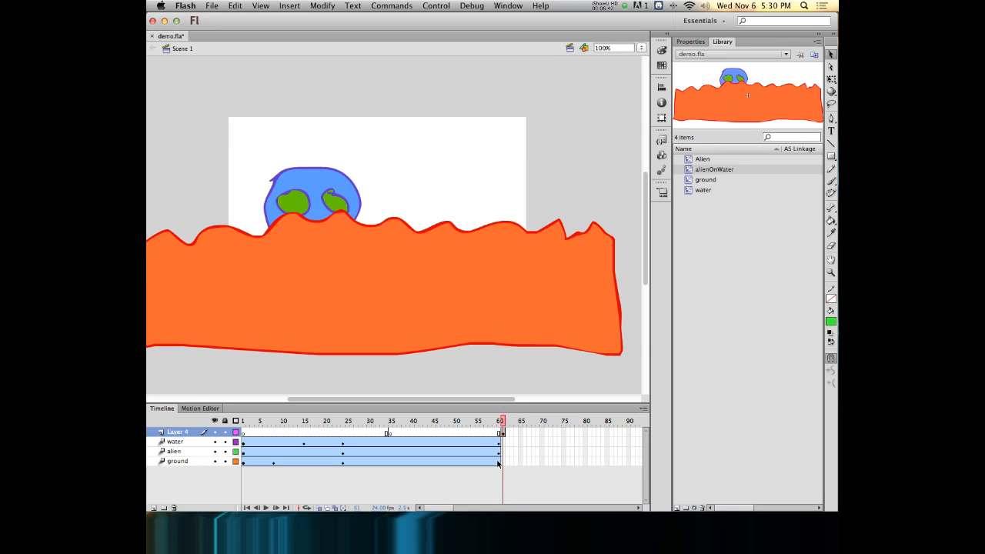
drag(501, 461, 629, 461)
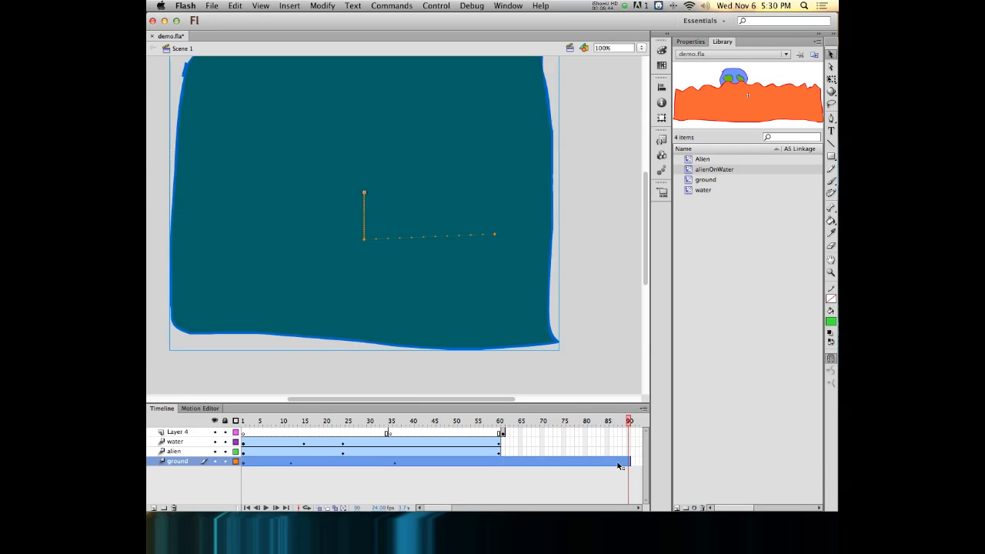
click(503, 422)
click(503, 423)
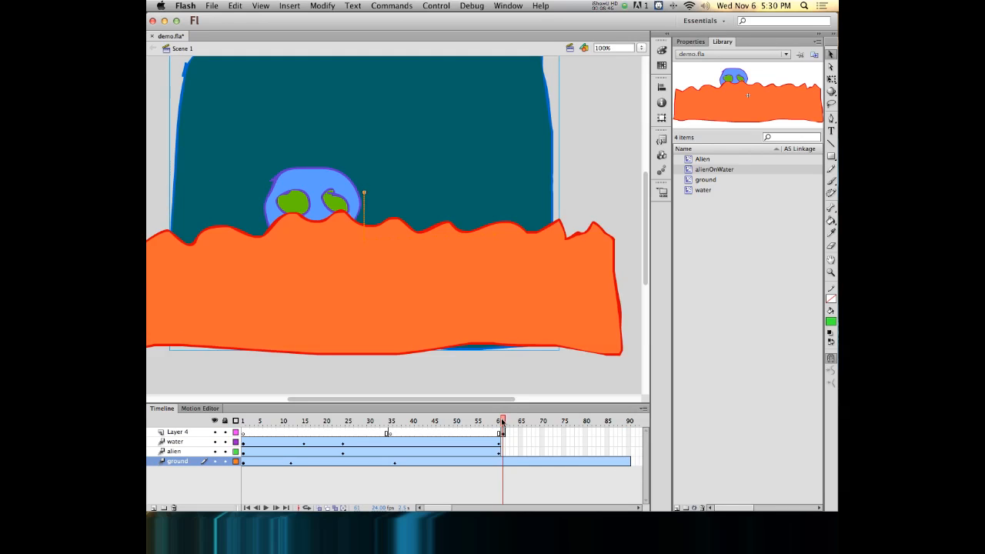
drag(503, 421, 504, 421)
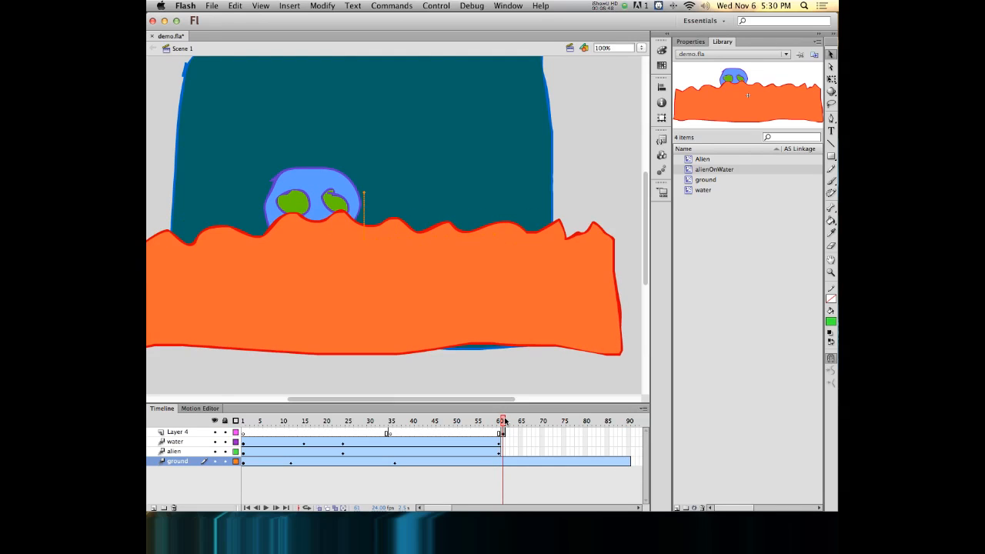
click(503, 461)
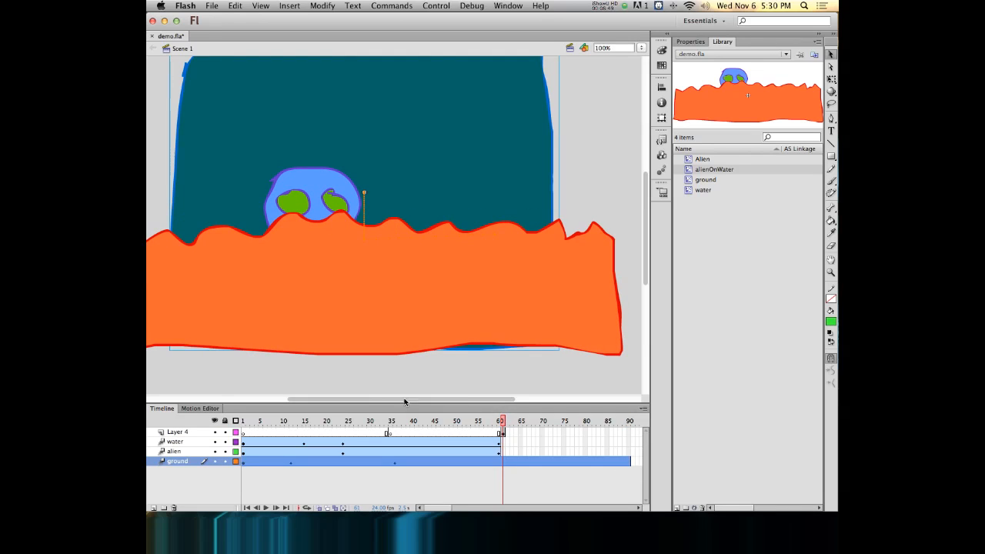
- Turn on onion skinning around frames 60 and 61 and move alienOnWater over the frame 60 ghost image
click(320, 509)
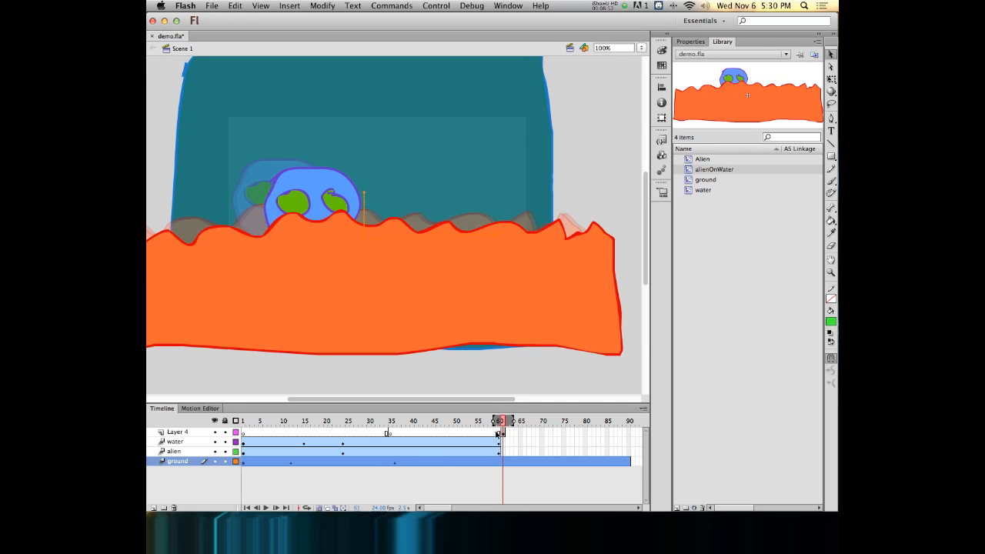
drag(500, 422, 536, 423)
drag(400, 285, 283, 296)
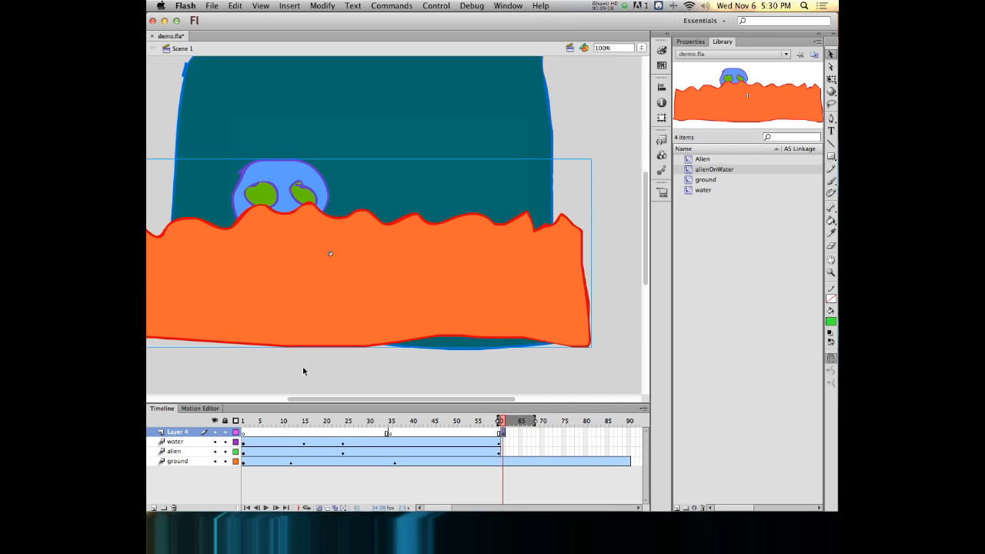
- Nudge alienOnWater vertically and horizontally in small increments to line it up with the frame 60 artwork
key(Down)
key(Down)
key(Down)
key(Down)
key(Up)
key(Up)
key(Up)
key(Up)
key(Up)
key(Up)
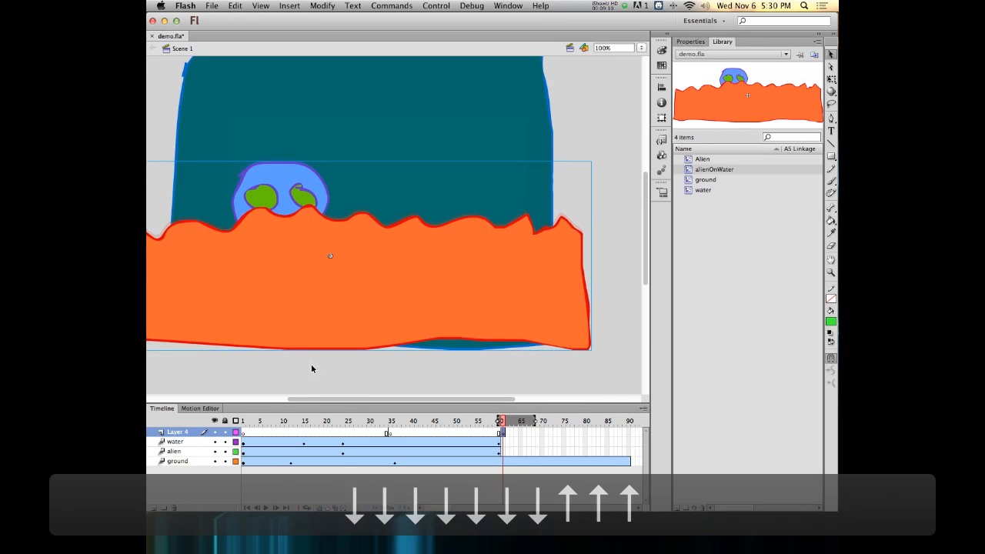
key(Up)
key(Left)
key(Left)
key(Left)
key(Left)
key(Left)
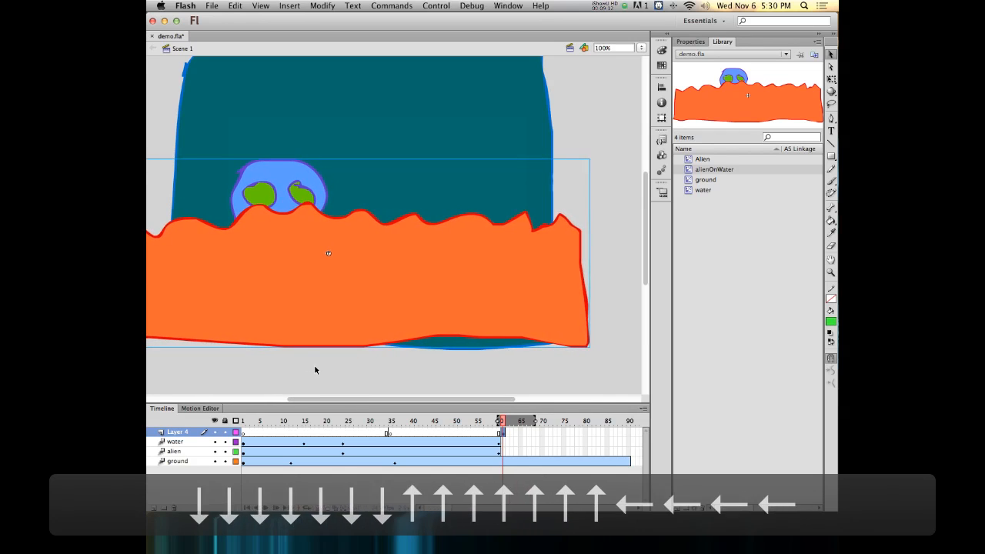
key(Right)
key(Right)
key(Right)
key(Right)
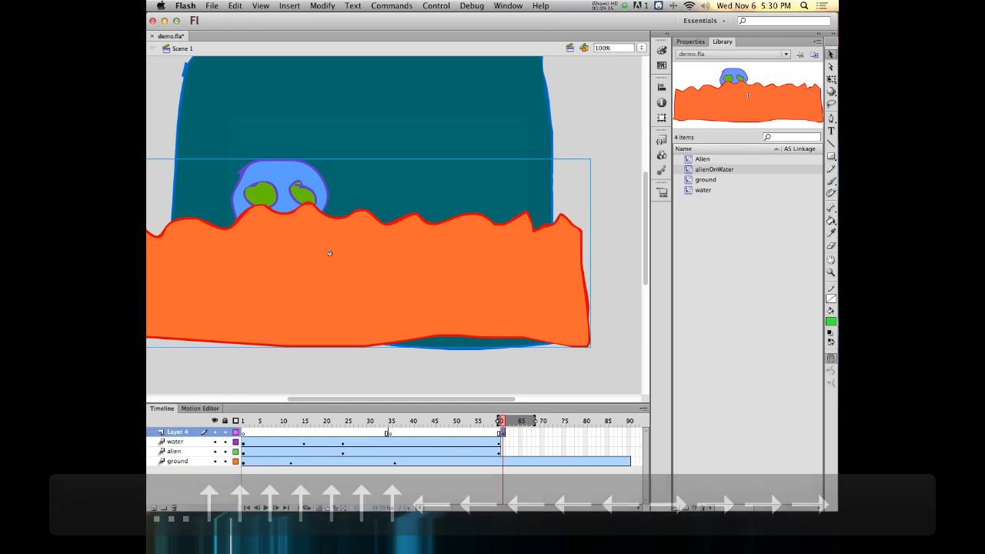
- Flip between frames 60 and 61 to check the alignment, and nudge alienOnWater one increment to the right
key(comma)
key(period)
key(comma)
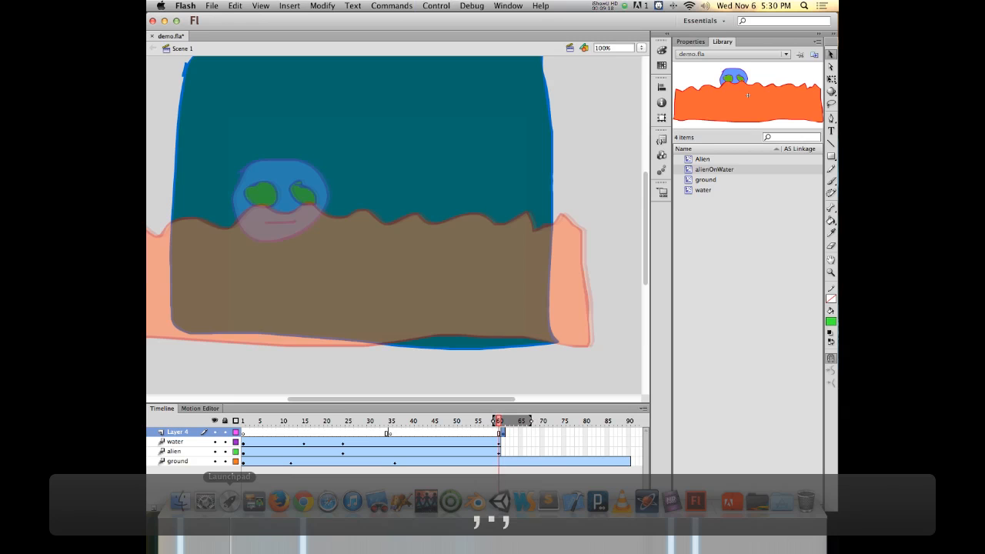
key(period)
key(comma)
key(period)
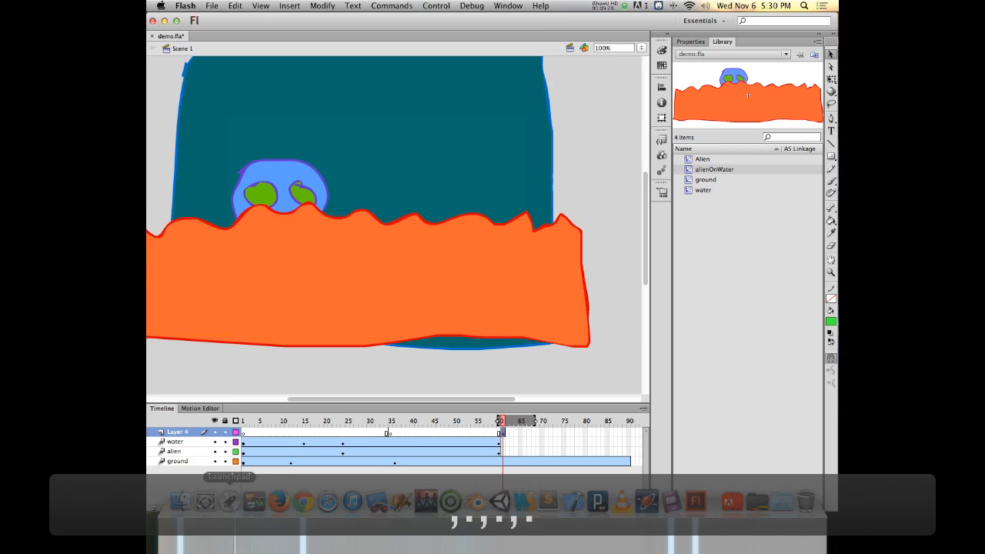
click(393, 306)
key(Right)
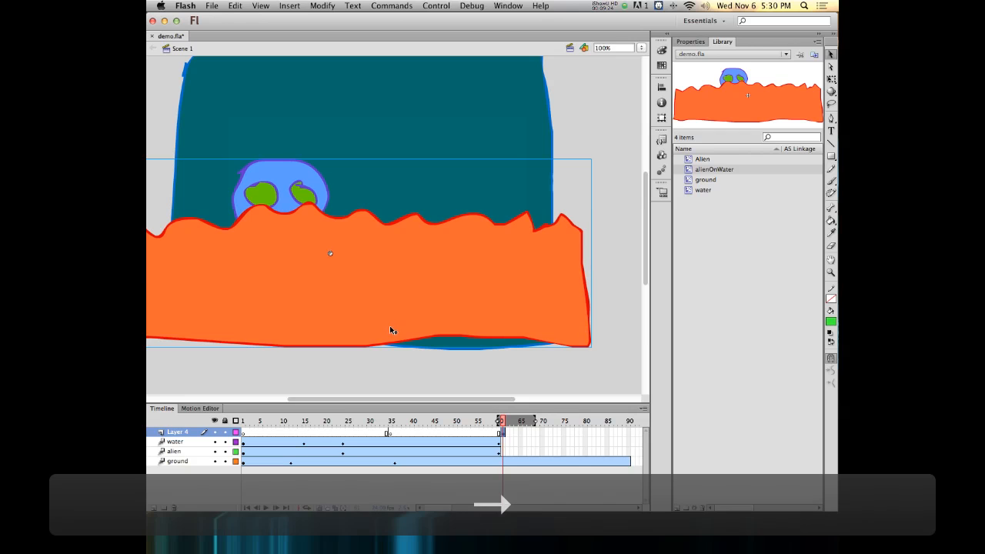
- Recheck the transition between frames 60 and 61 and turn off onion skinning
key(comma)
key(period)
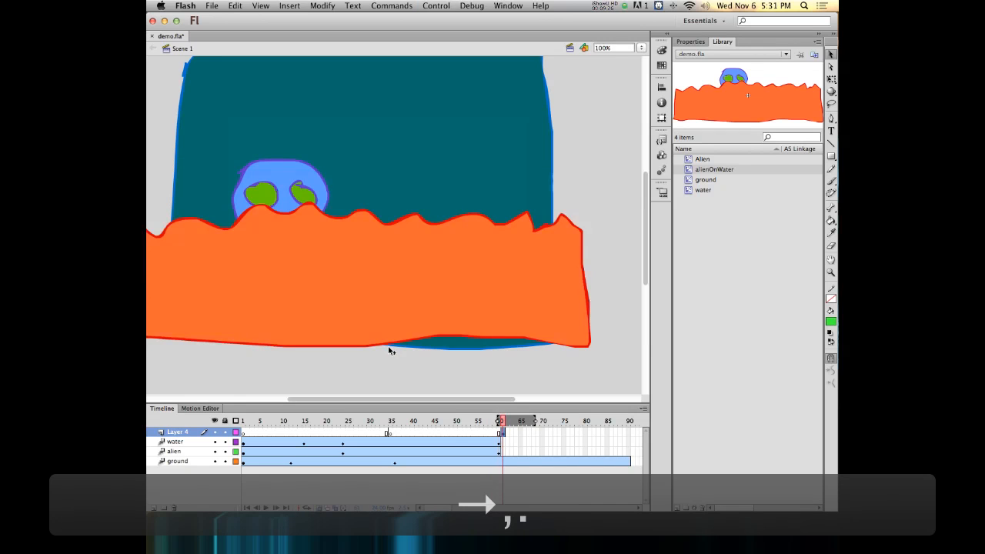
key(comma)
key(period)
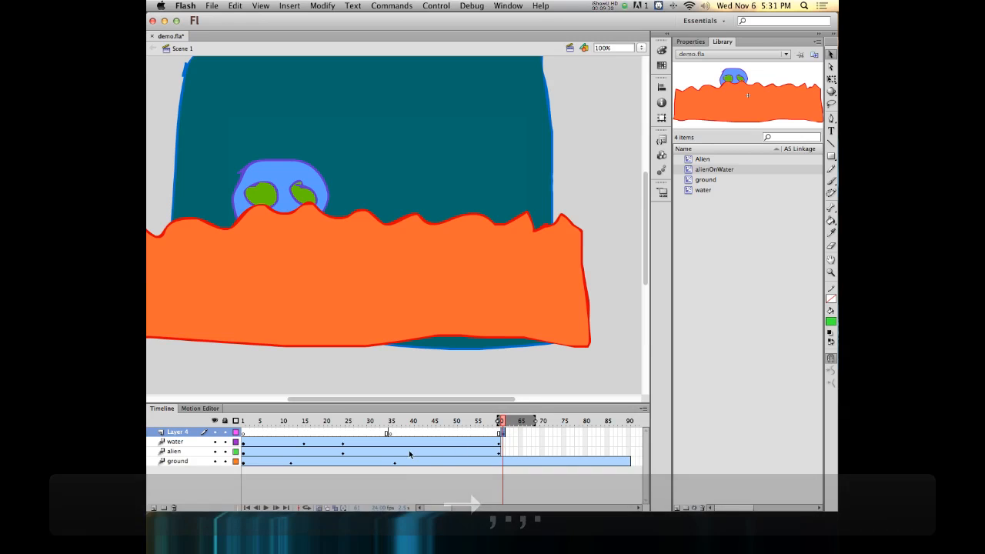
click(320, 508)
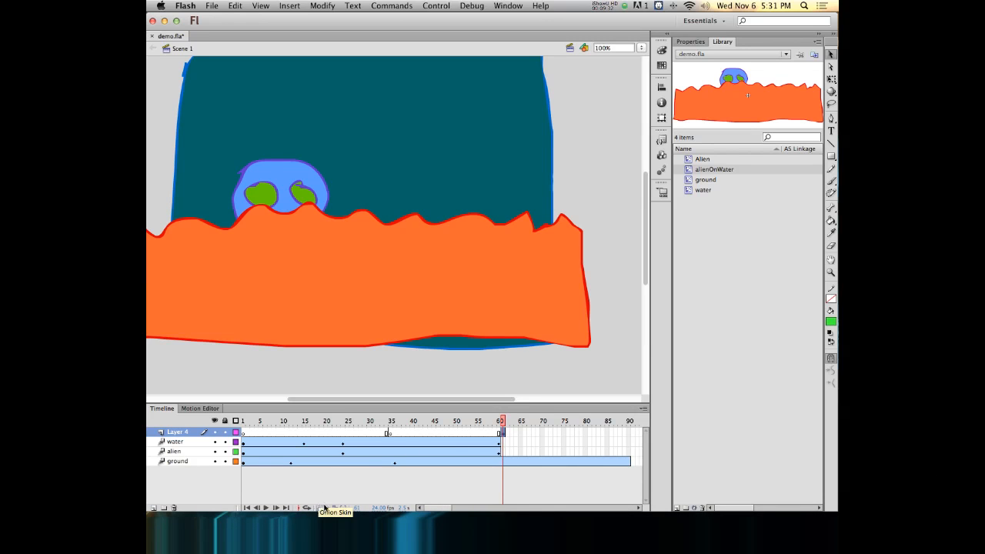
- Compare frames 60 and 61, nudge alienOnWater two increments up and one left, and recheck the transition
key(comma)
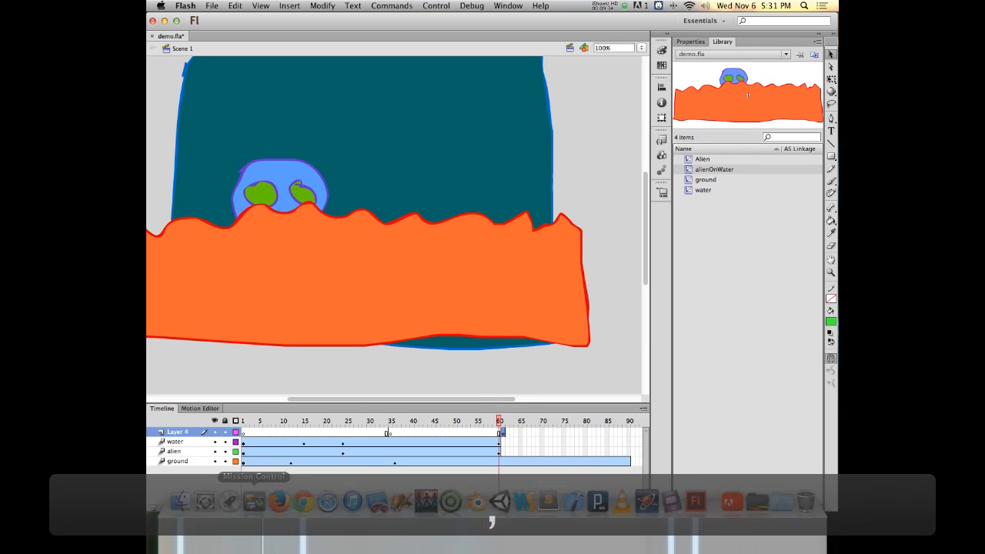
key(period)
key(comma)
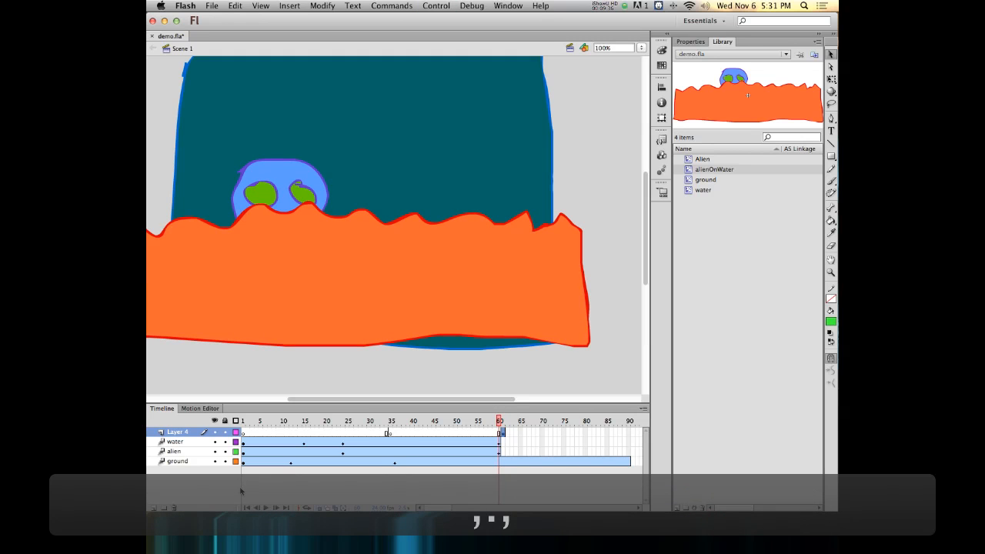
key(period)
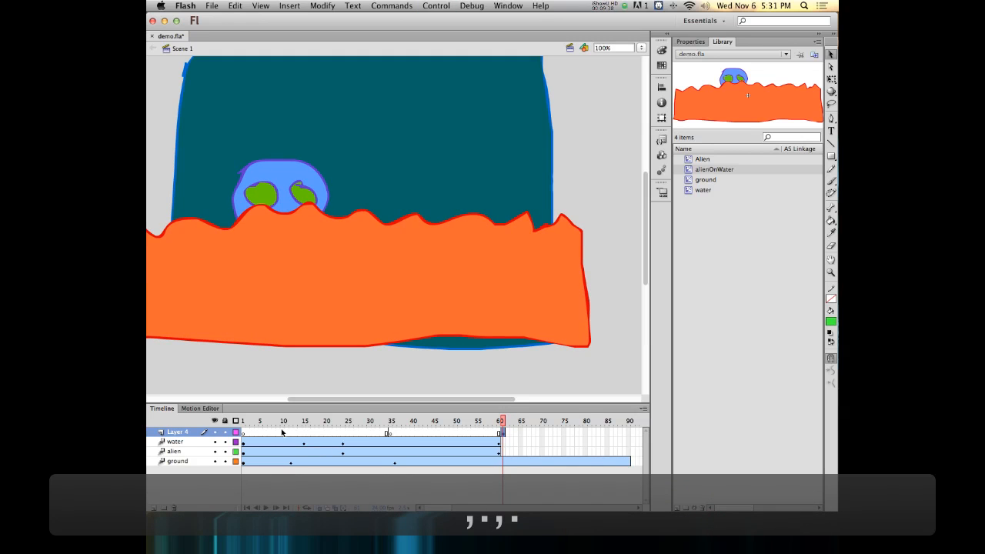
click(258, 299)
key(Up)
key(Up)
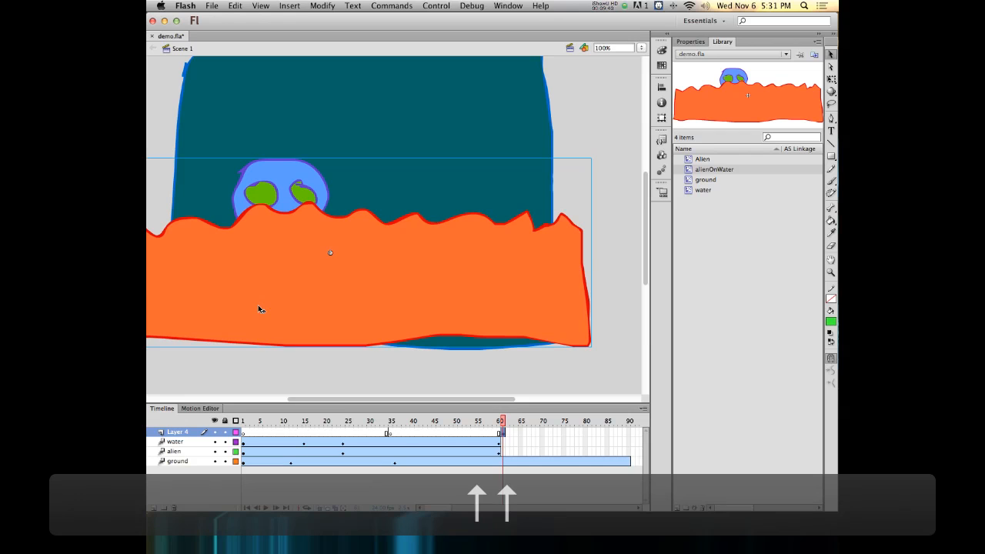
key(Left)
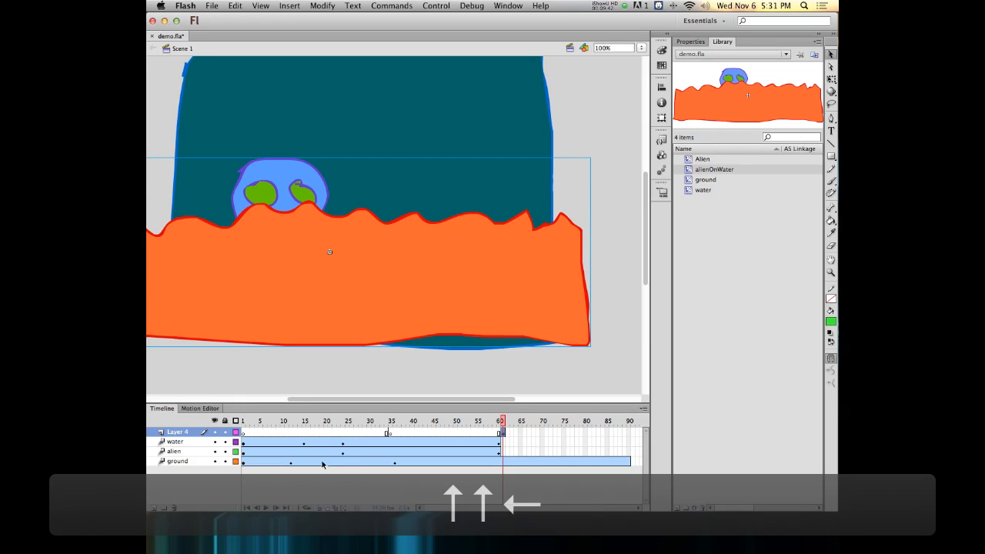
key(comma)
key(period)
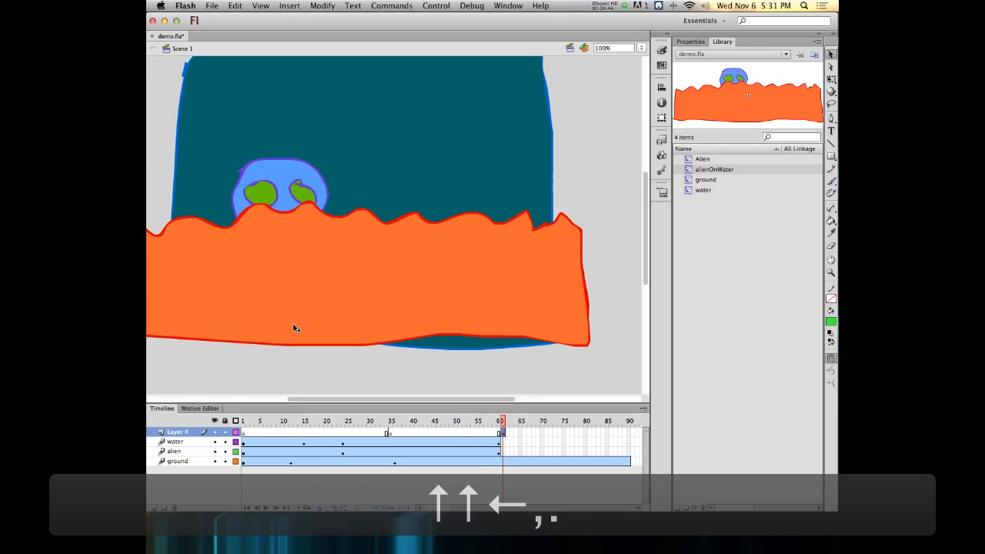
- Nudge alienOnWater one increment down and flip repeatedly between frames 60 and 61 to check the alignment
click(269, 300)
key(Down)
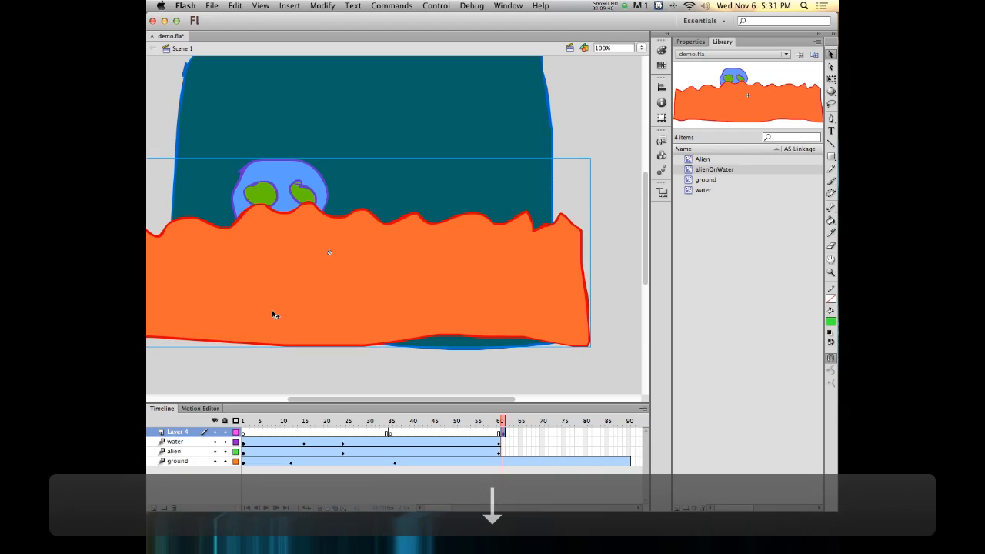
key(comma)
key(period)
key(comma)
key(period)
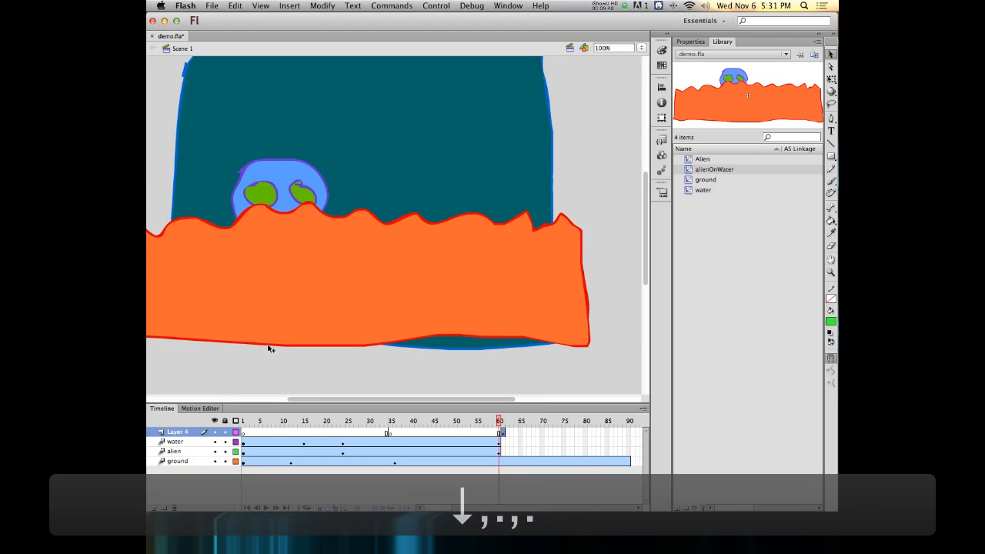
key(comma)
key(period)
key(comma)
key(period)
key(comma)
key(period)
key(comma)
key(period)
key(comma)
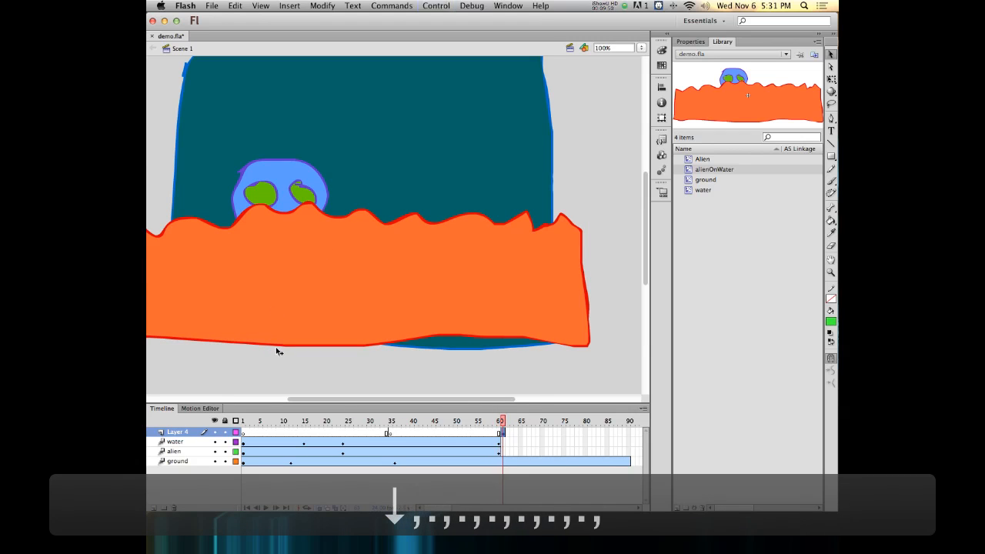
key(period)
key(comma)
key(period)
key(comma)
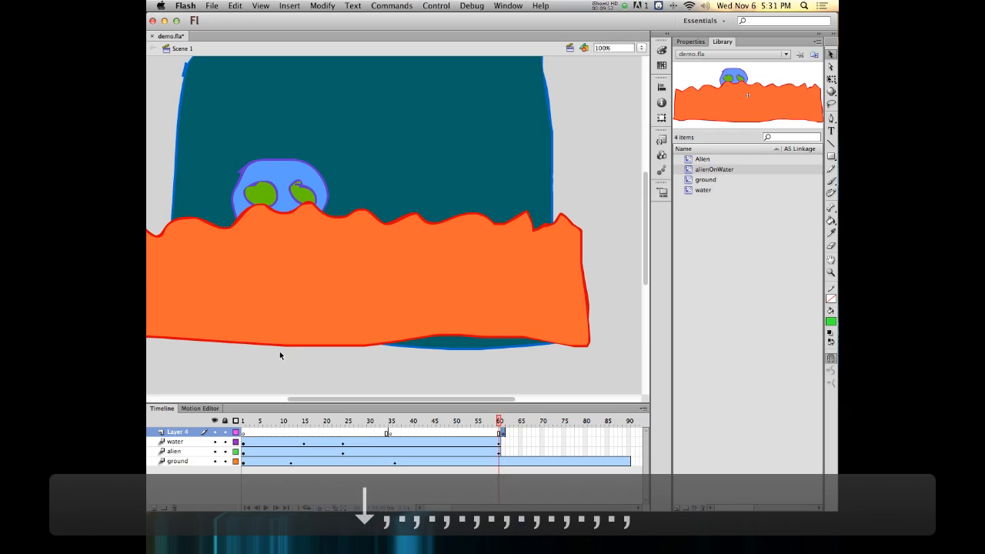
key(period)
key(comma)
key(period)
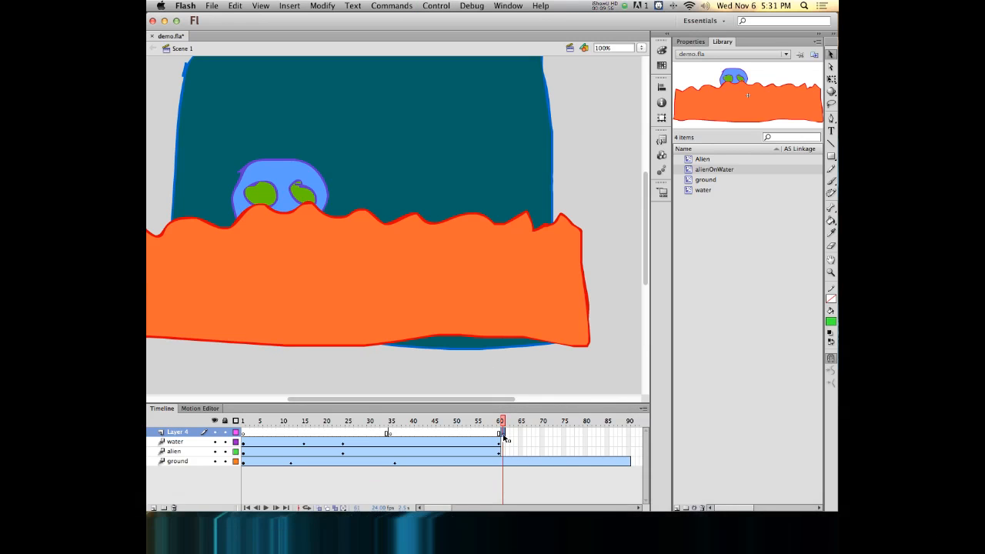
- Extend Layer 4's alienOnWater span to frame 90 and create a motion tween on it
right_click(505, 432)
click(554, 243)
click(628, 432)
key(F5)
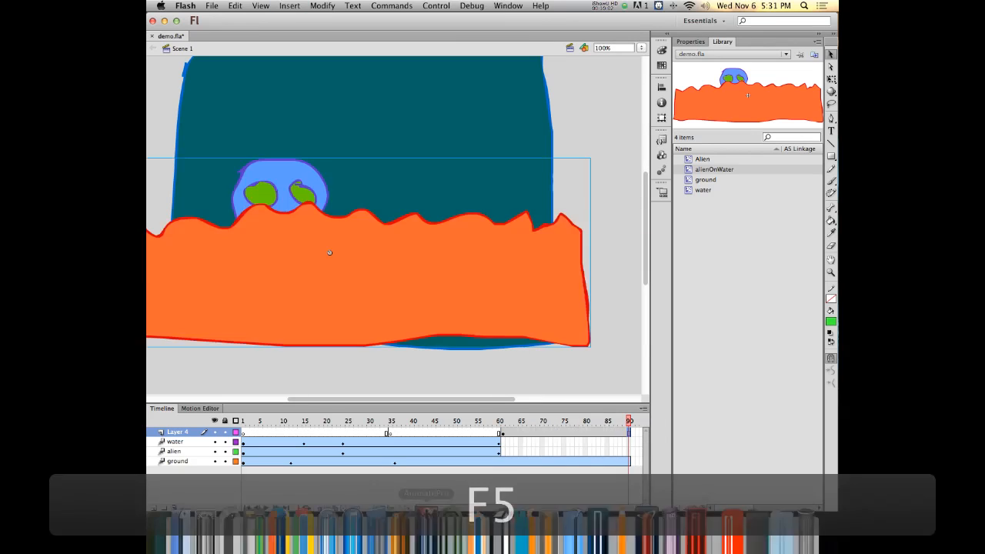
right_click(518, 435)
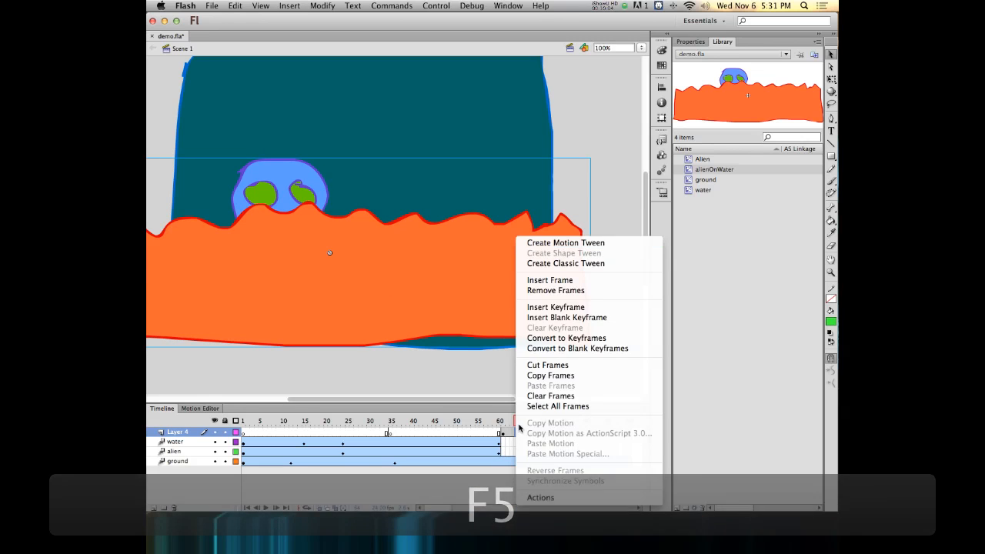
click(562, 242)
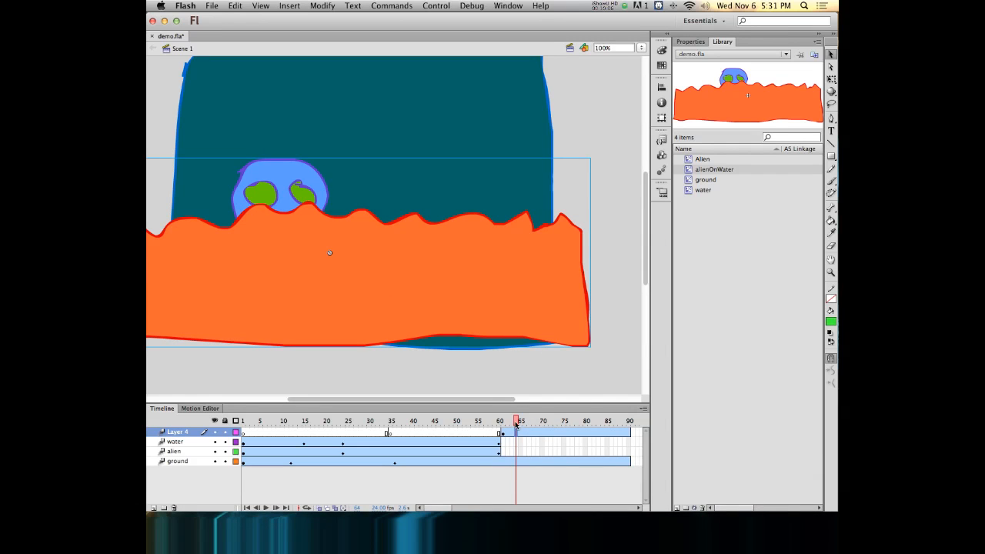
- Move alienOnWater straight to the right at frame 90 so the alien ends near the ground shape's right edge
drag(517, 421, 631, 421)
click(372, 288)
drag(297, 290, 304, 288)
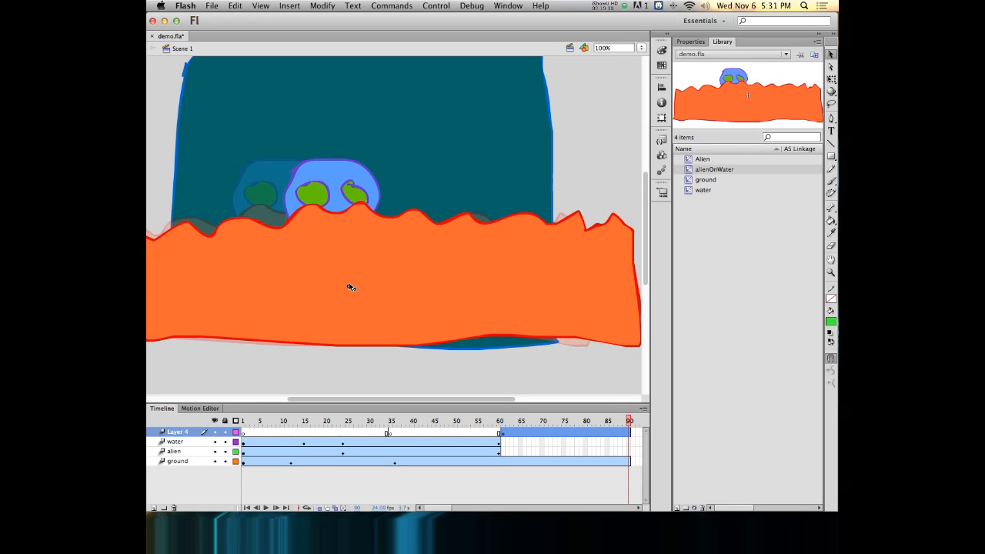
drag(406, 287, 514, 287)
drag(633, 424, 631, 388)
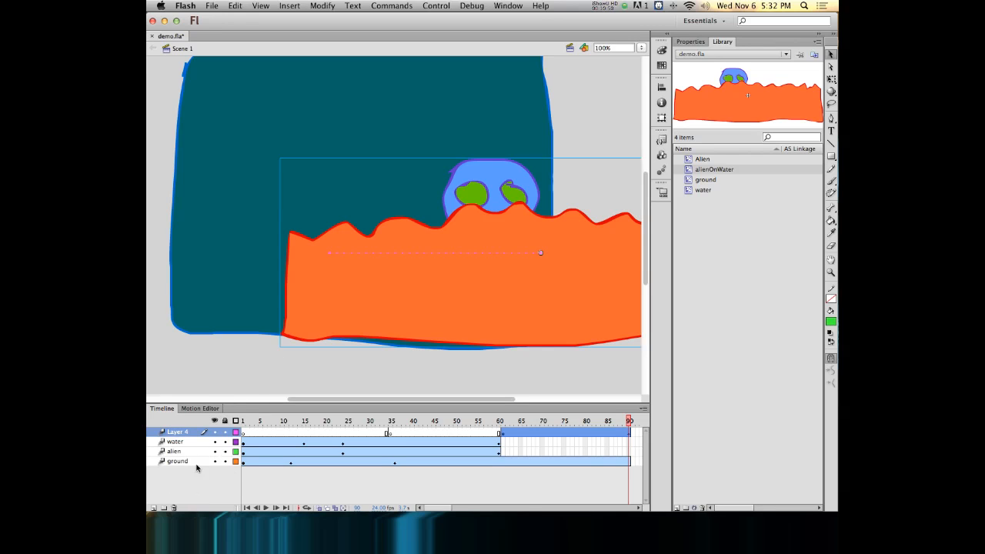
- Create a layer folder, move the water, alien and ground layers into it, and collapse it
click(163, 508)
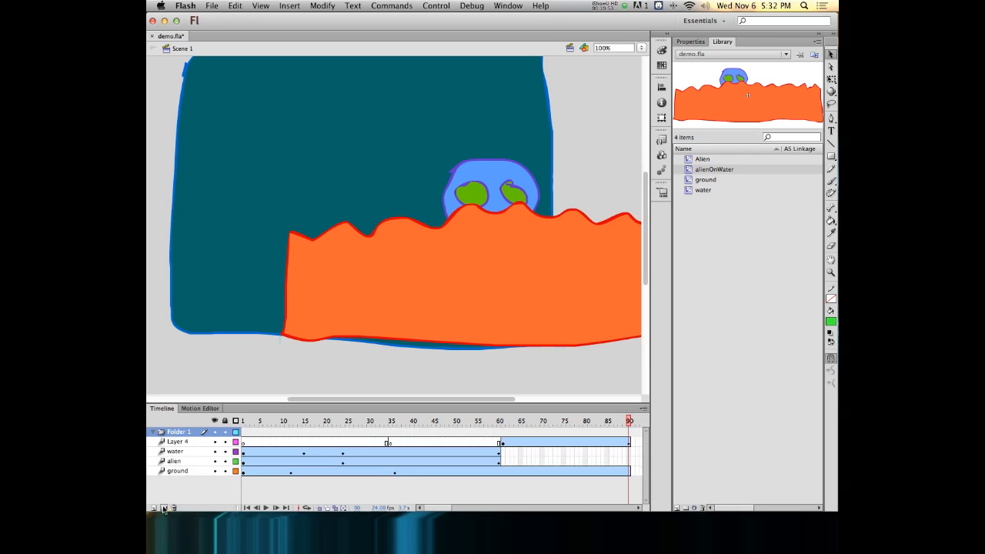
click(175, 453)
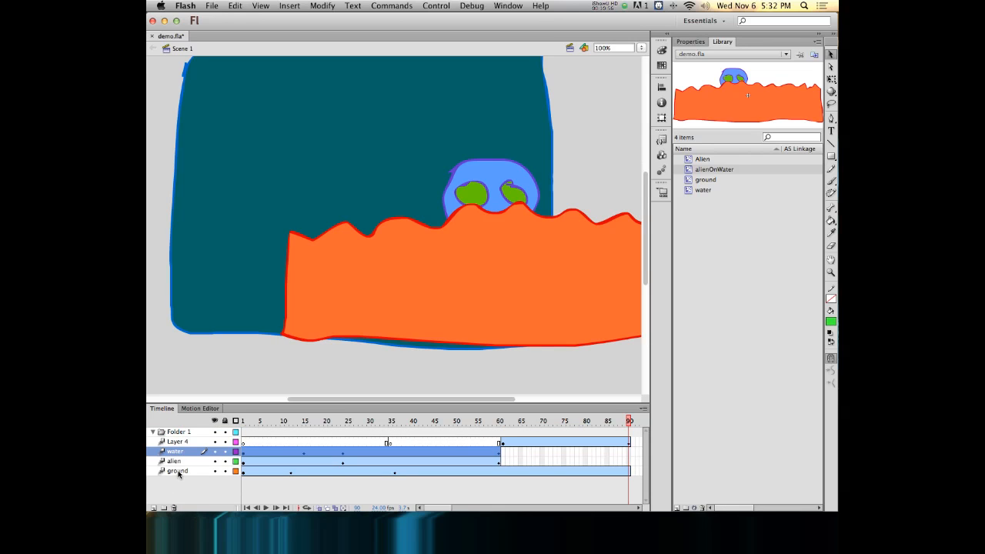
shift+click(178, 471)
drag(183, 454, 177, 437)
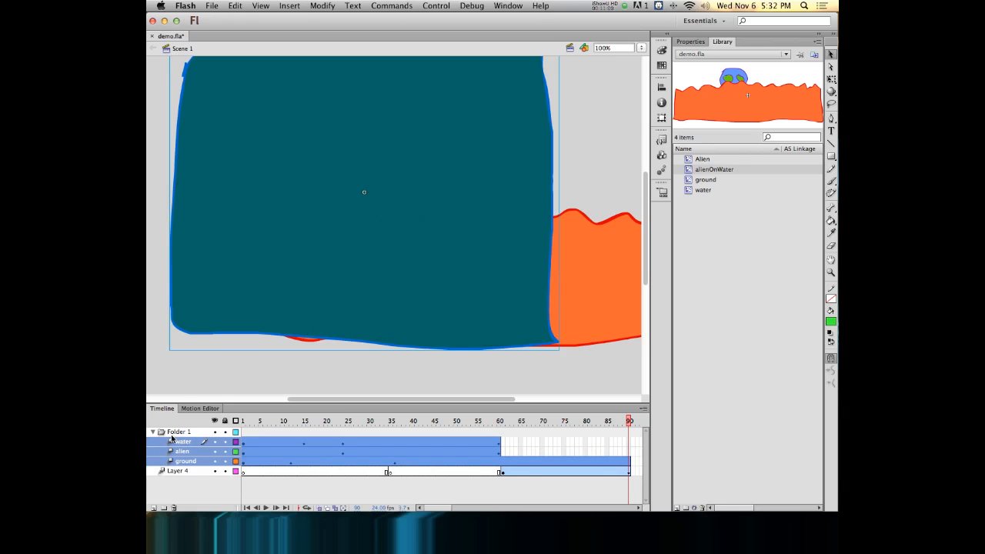
click(154, 432)
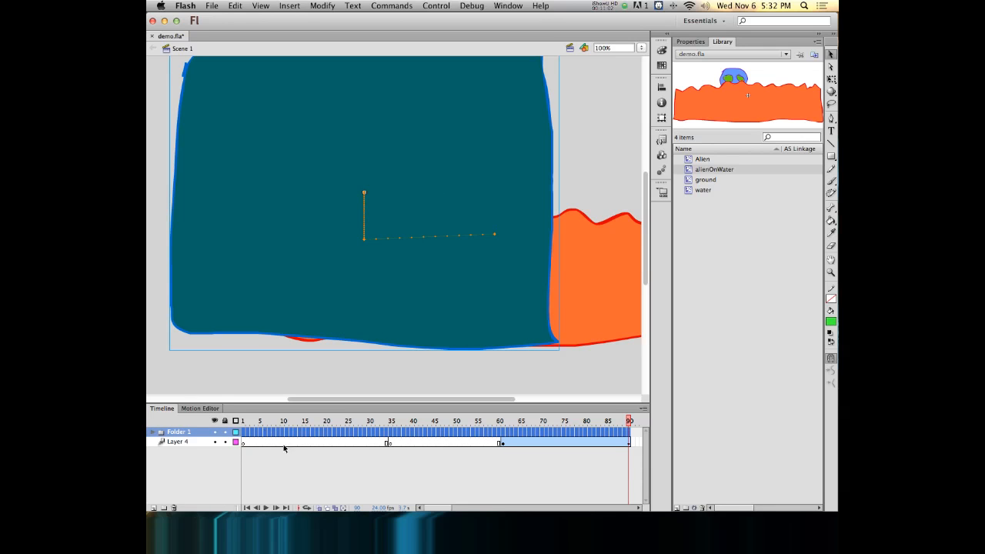
- Move Folder 1 below Layer 4 and expand it again with the playhead at frame 1
click(214, 469)
drag(185, 433, 183, 447)
drag(263, 421, 239, 420)
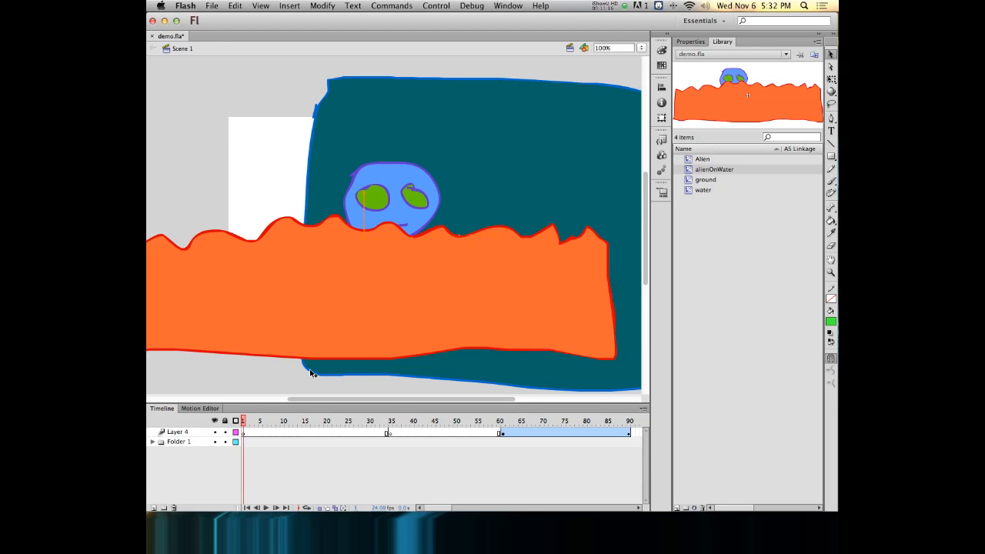
drag(246, 421, 171, 406)
click(152, 442)
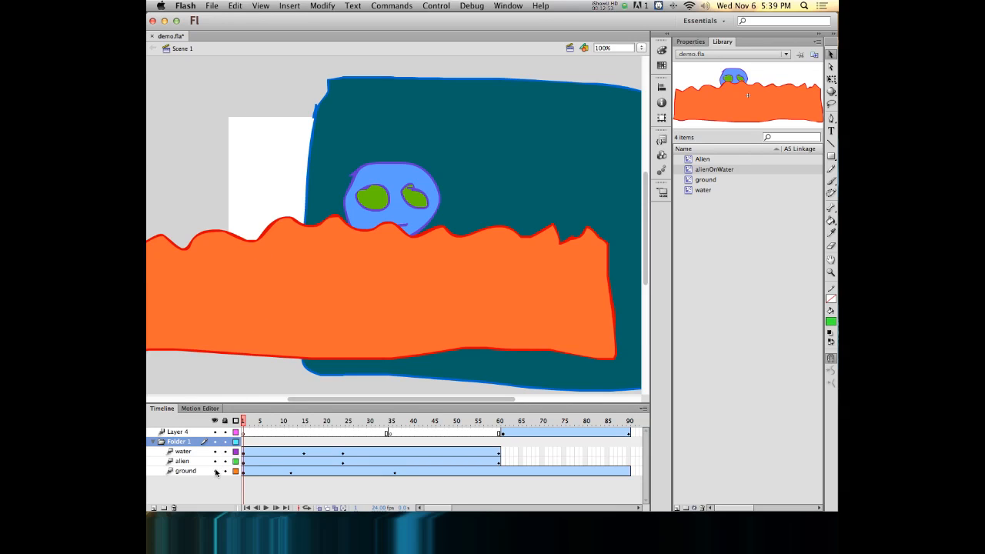
- Hide all existing layers and draw a black rectangle slightly larger than the stage on a new layer above Layer 4
click(215, 421)
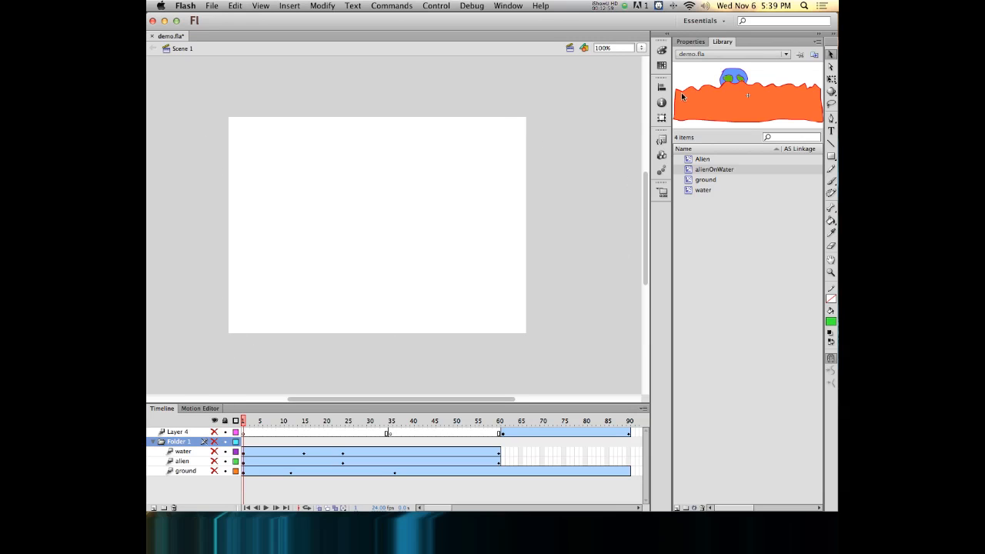
click(830, 157)
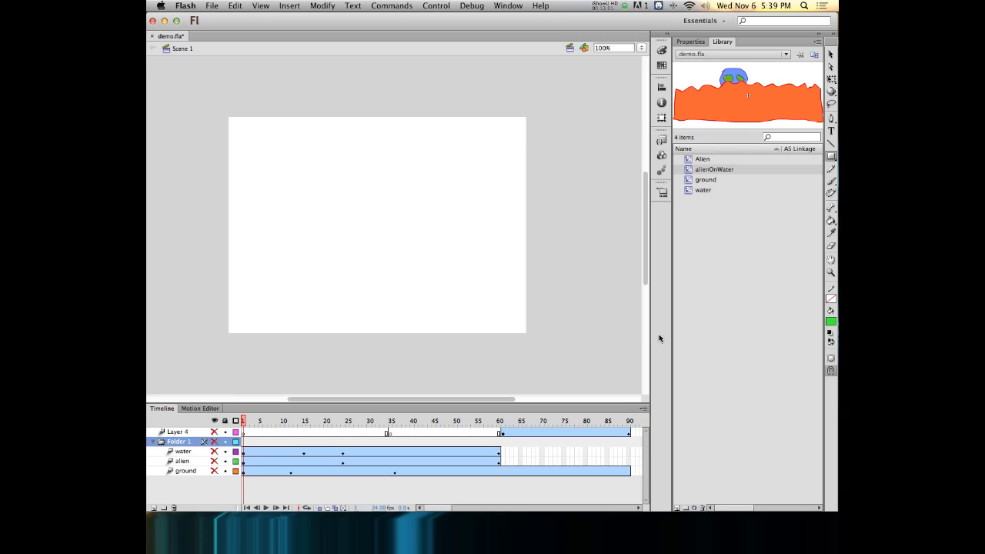
click(831, 322)
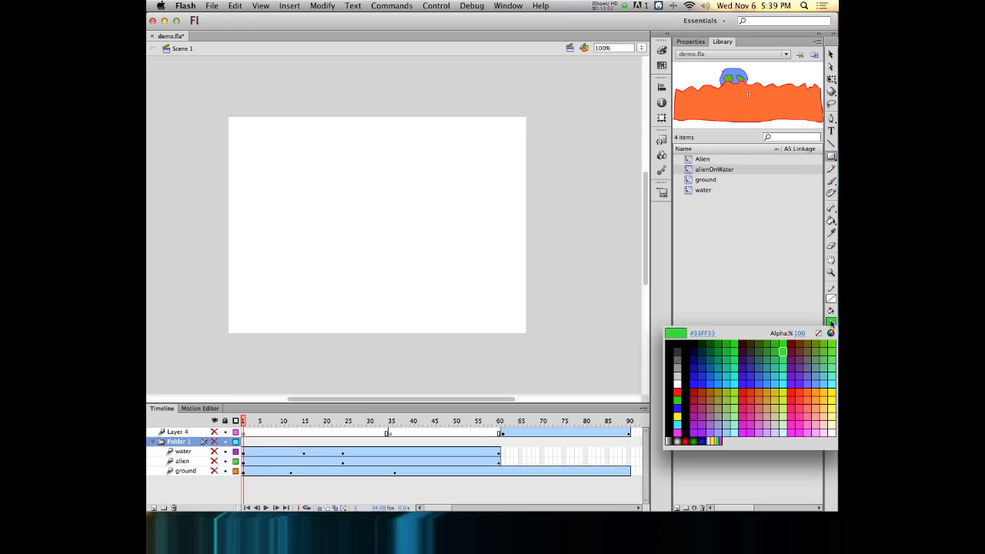
click(677, 348)
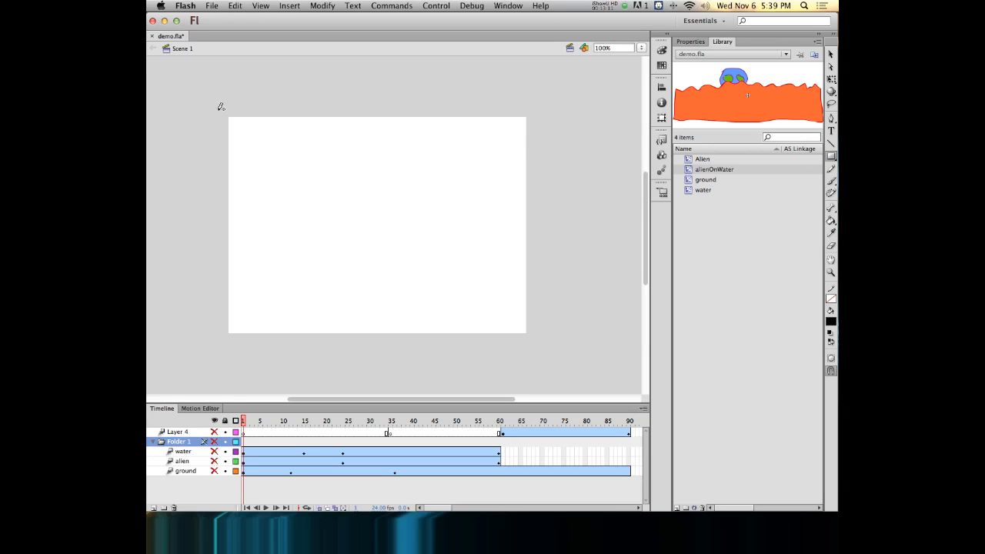
click(176, 431)
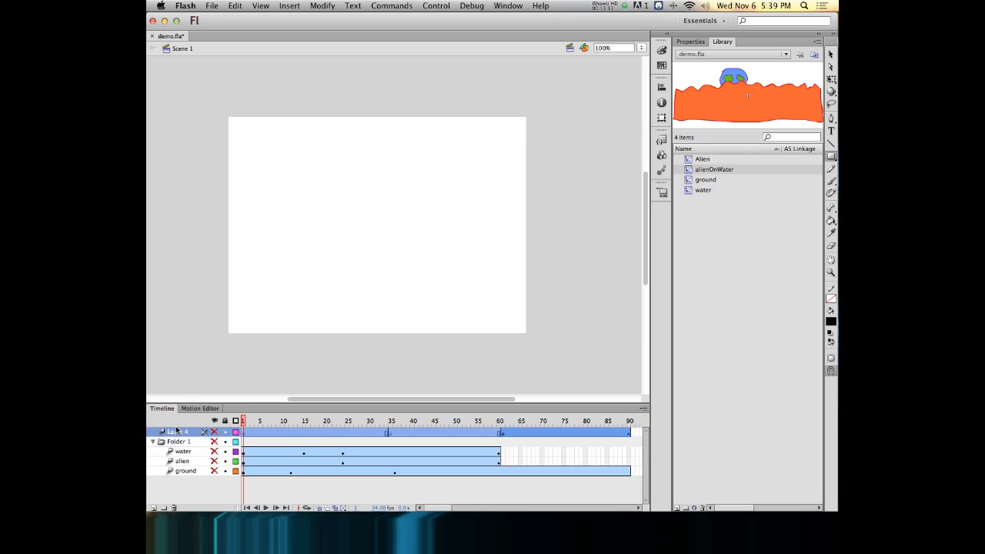
click(154, 508)
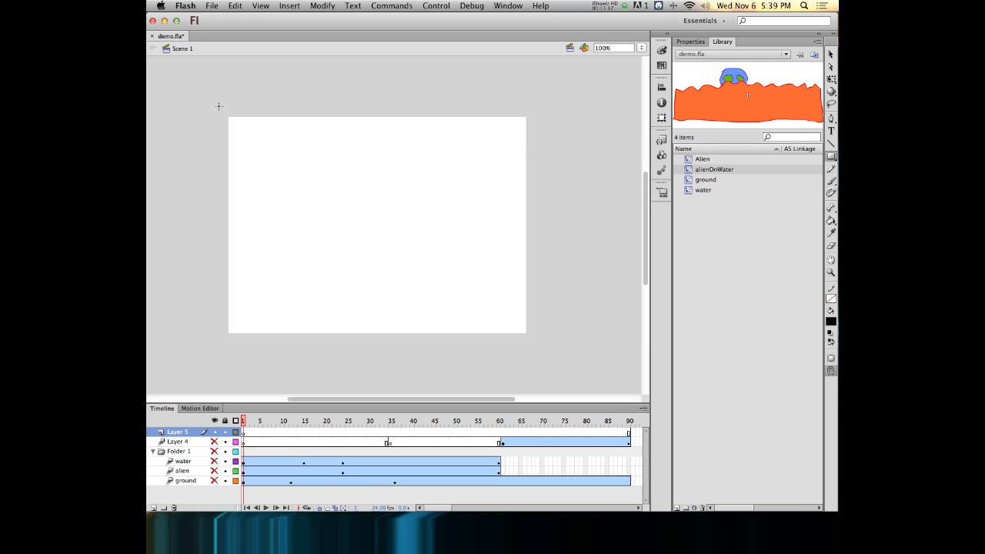
drag(218, 106, 544, 351)
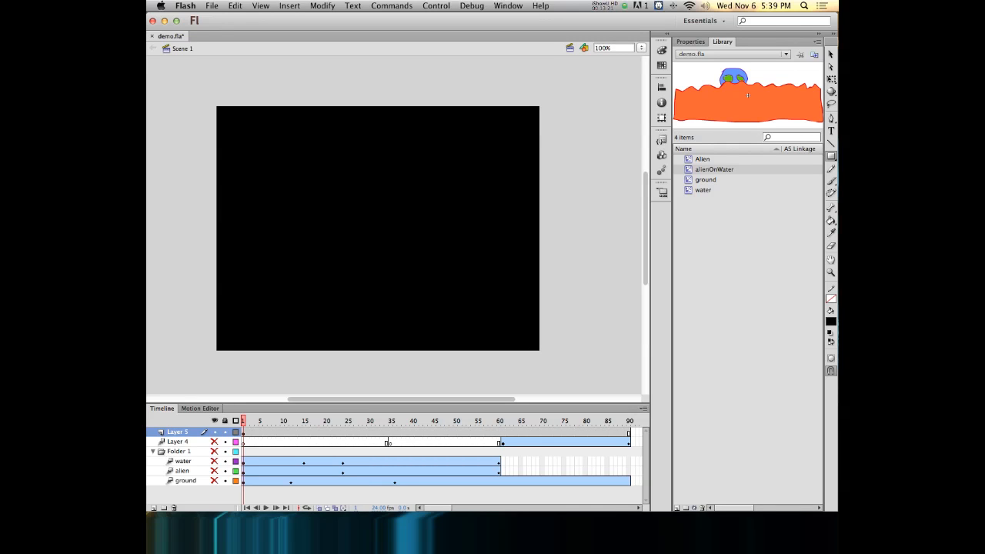
- Display the black rectangle on Layer 5 as an outline and make the hidden artwork layers visible again
click(215, 433)
click(214, 433)
click(236, 432)
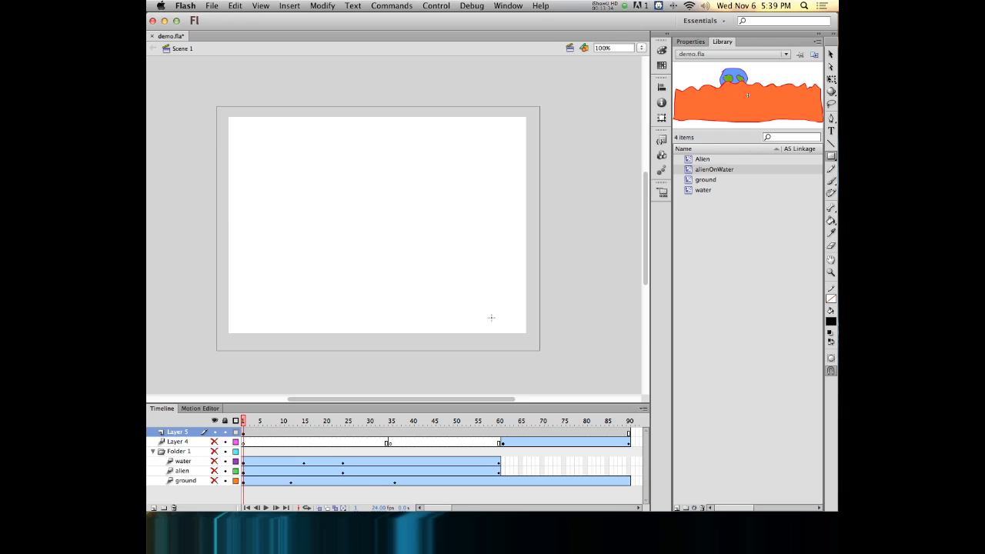
click(214, 451)
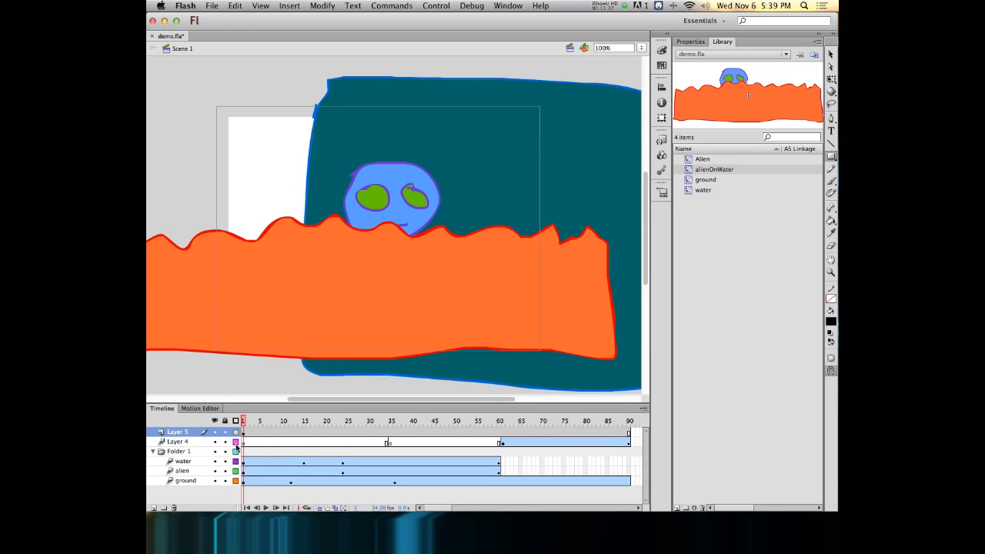
- Show the water, alien and ground layers as outlines, toggle outline view for all layers, and restore solid display everywhere
drag(235, 481, 236, 462)
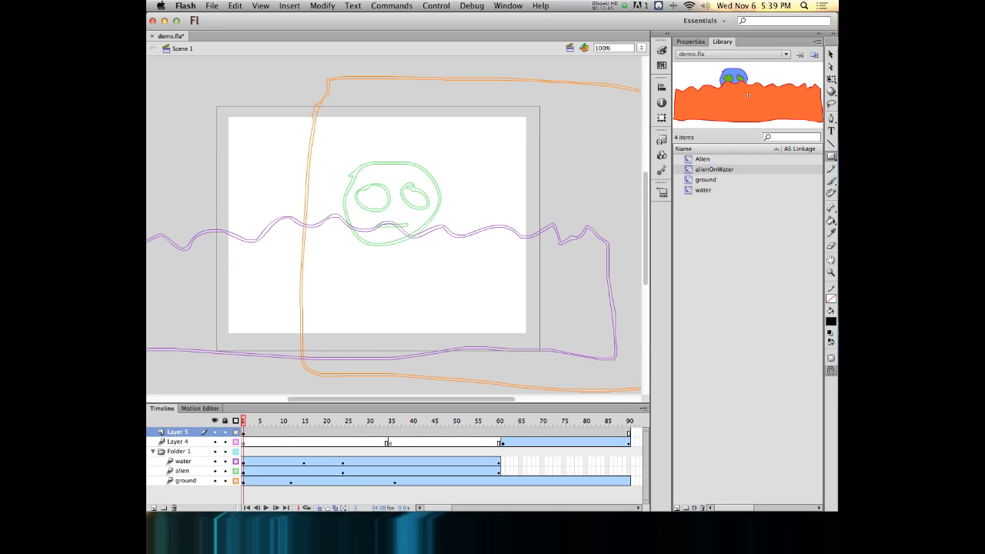
click(236, 452)
click(235, 420)
click(236, 421)
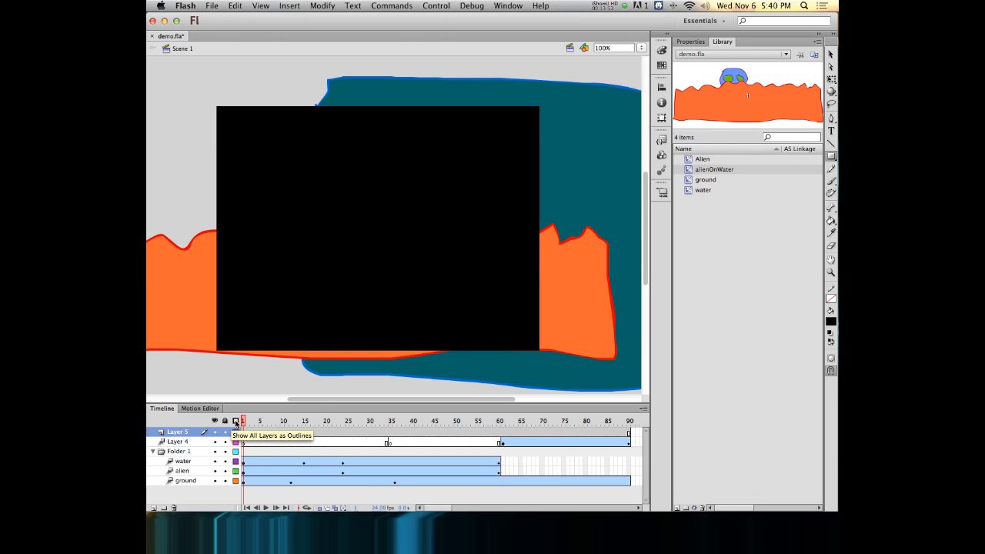
click(236, 420)
click(236, 421)
- Lock every layer except Layer 5 and switch to the Selection tool
click(225, 421)
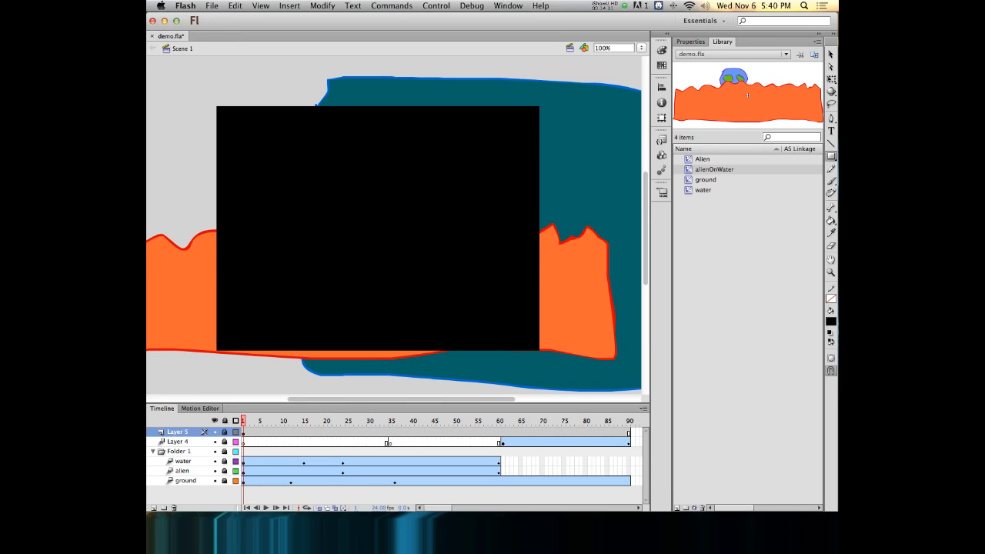
click(224, 431)
click(830, 54)
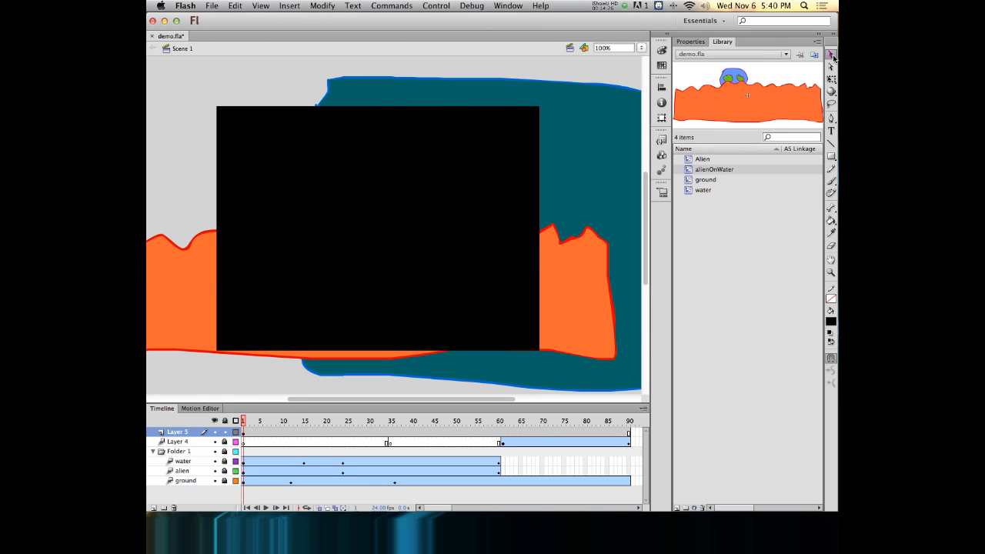
- Convert the black rectangle on Layer 5 to a movie clip symbol named bigBlackBox
click(298, 194)
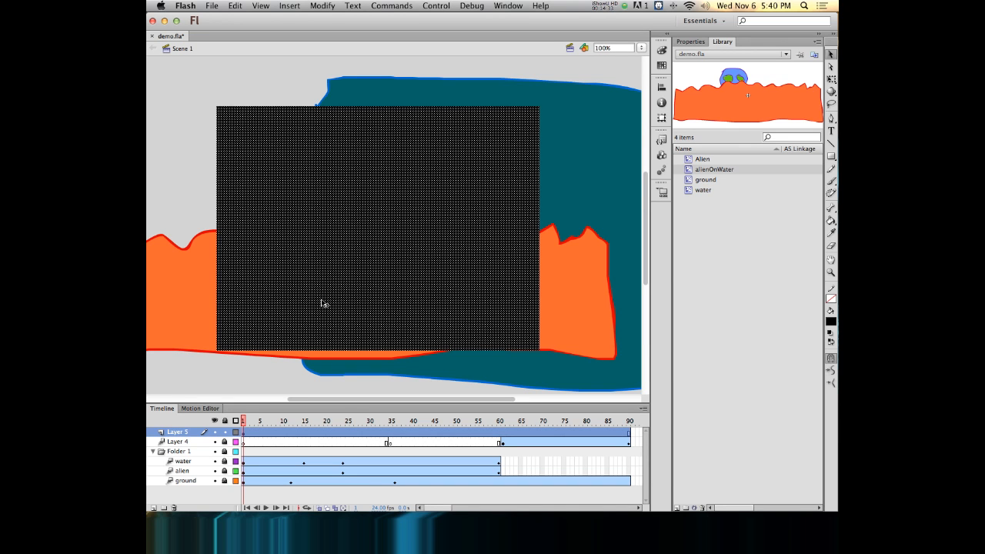
key(F8)
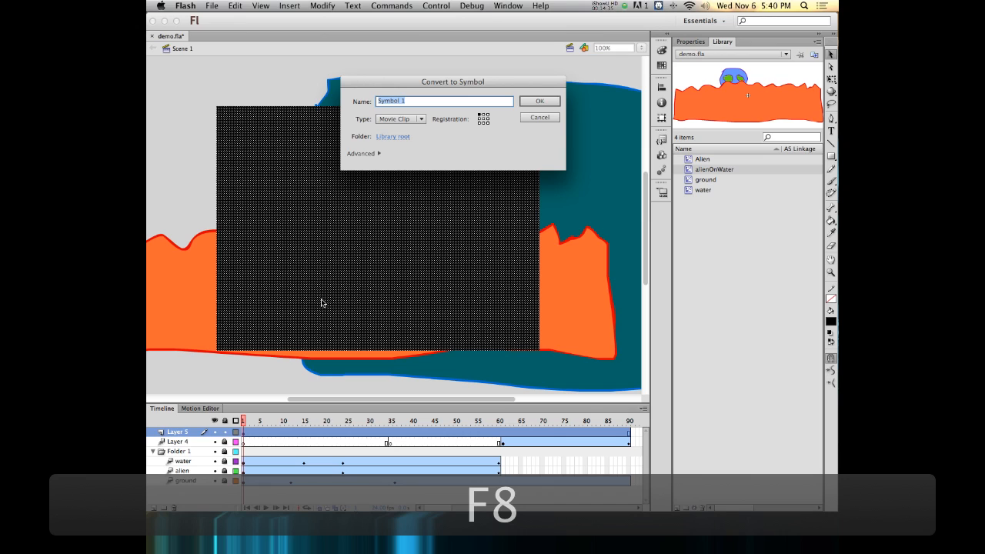
text(bi)
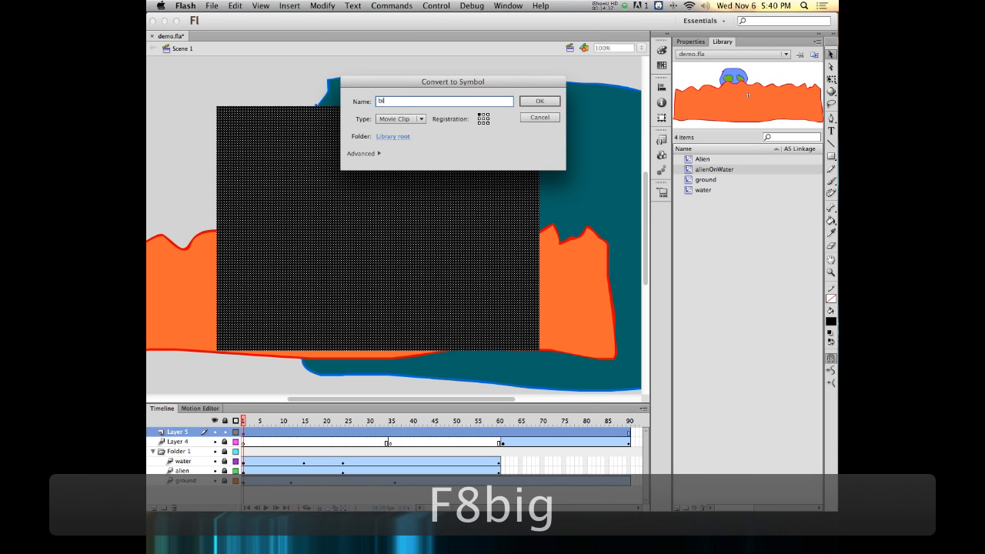
text(gBlack)
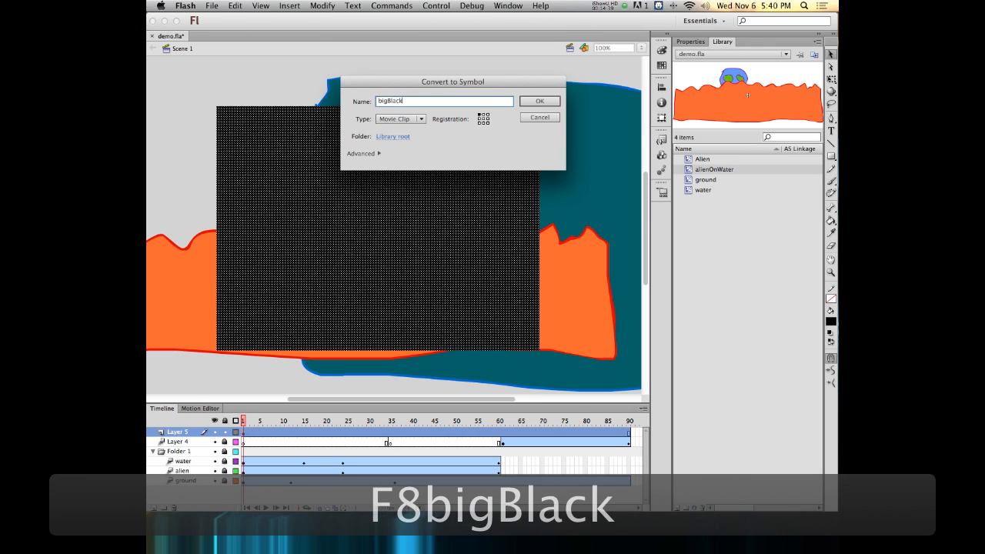
text(Box)
key(Return)
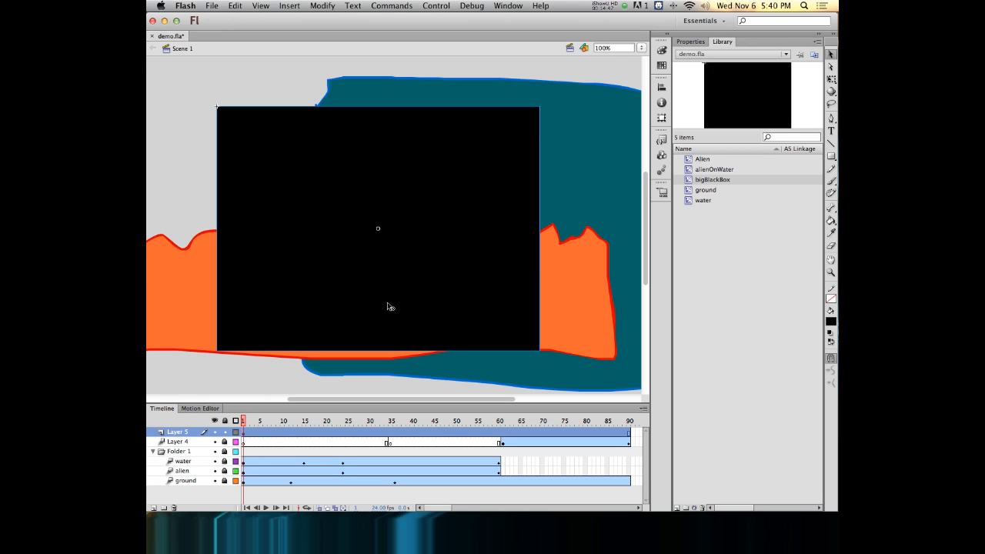
- Examine the bigBlackBox instance's display blending modes and color effect styles, including Alpha, without applying any
click(697, 42)
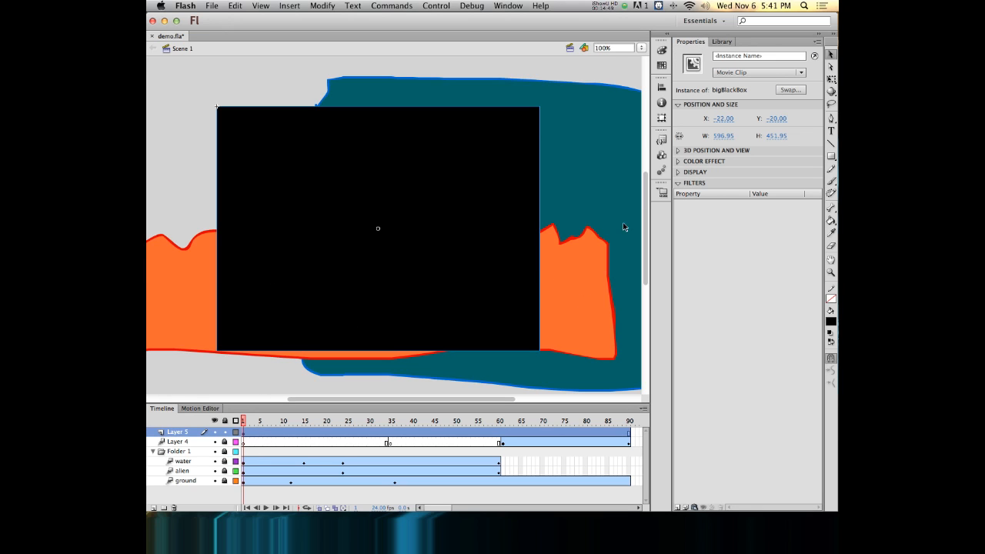
click(677, 161)
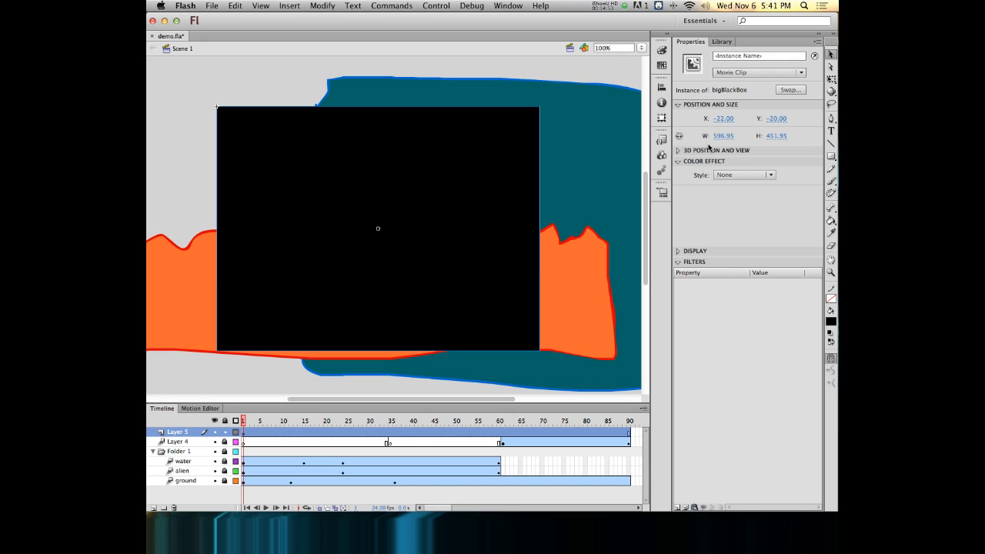
click(678, 252)
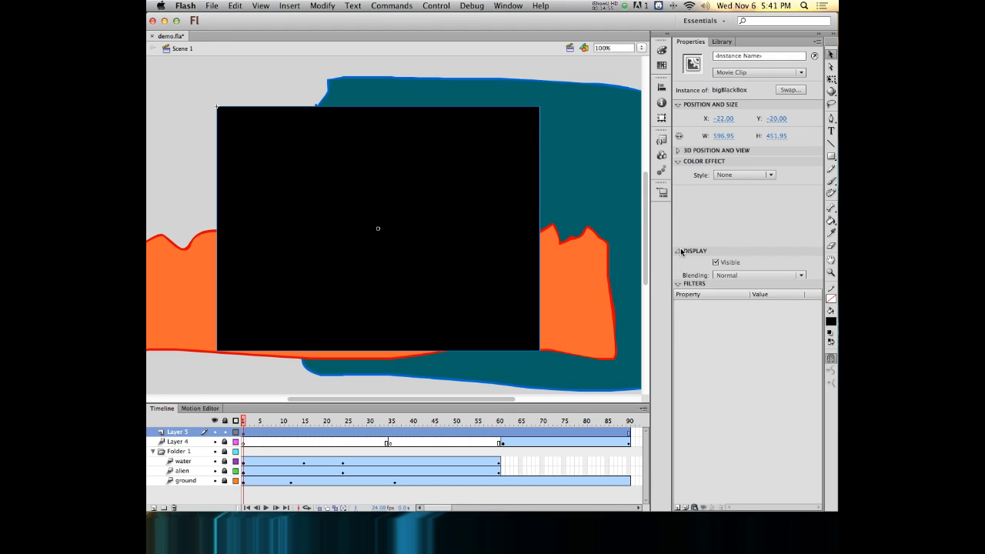
click(716, 275)
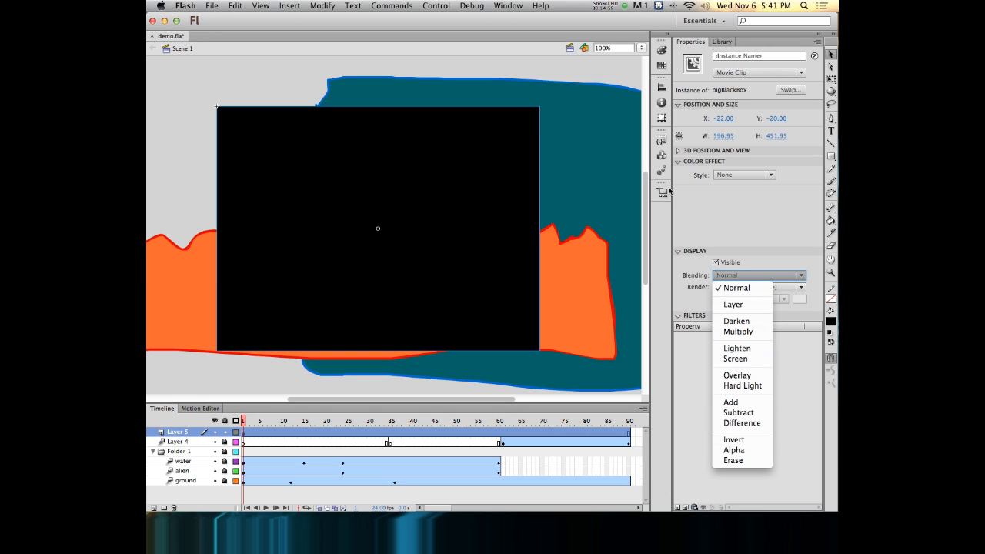
click(736, 226)
click(724, 179)
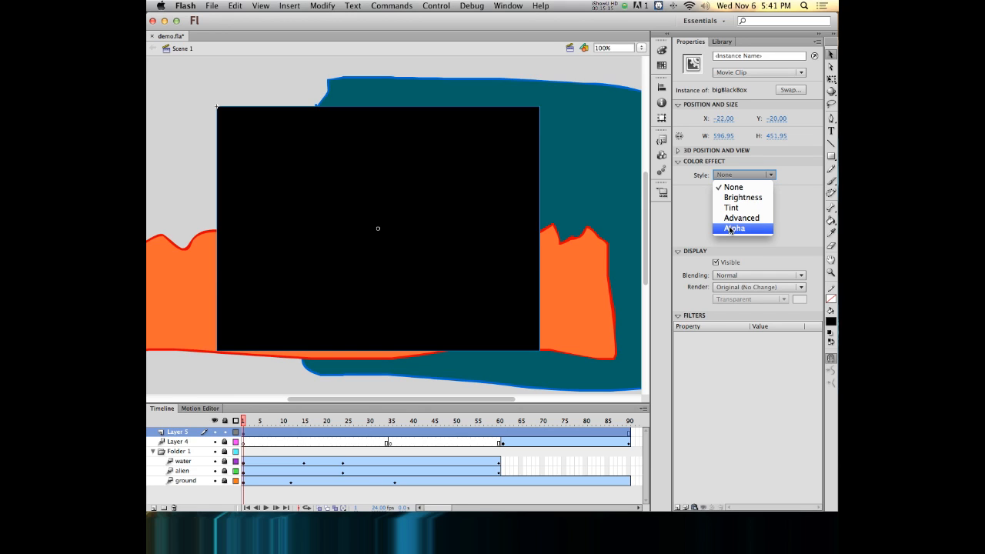
click(703, 230)
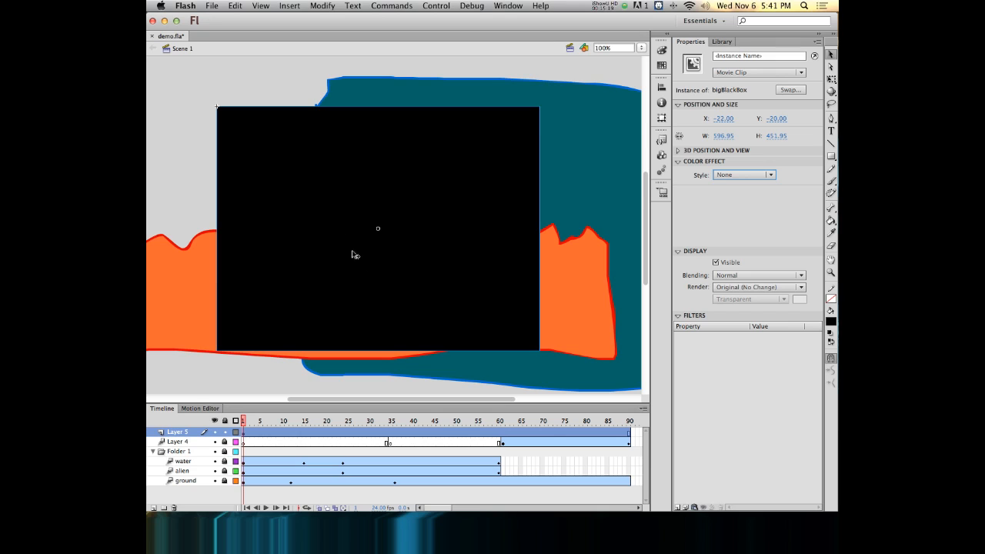
click(302, 184)
key(F6)
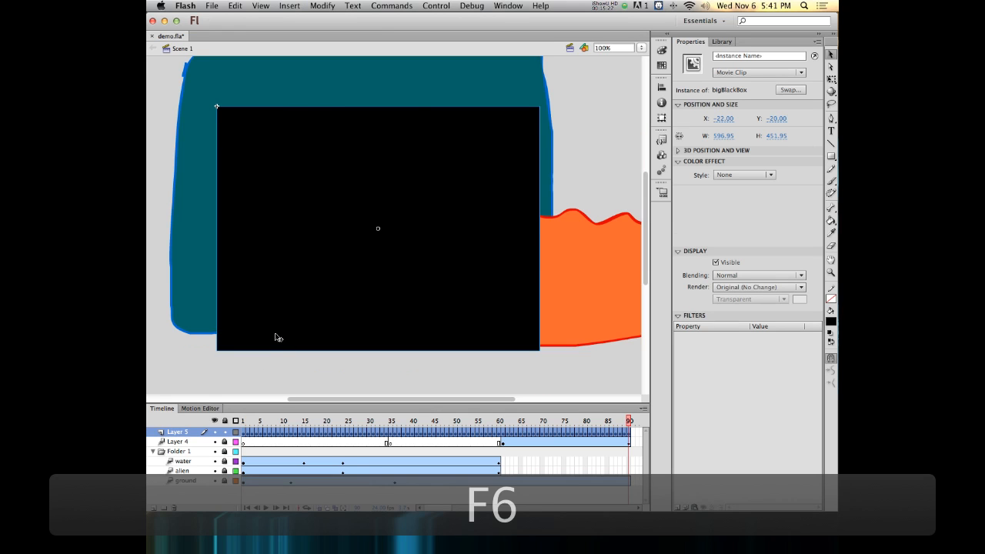
key(super+z)
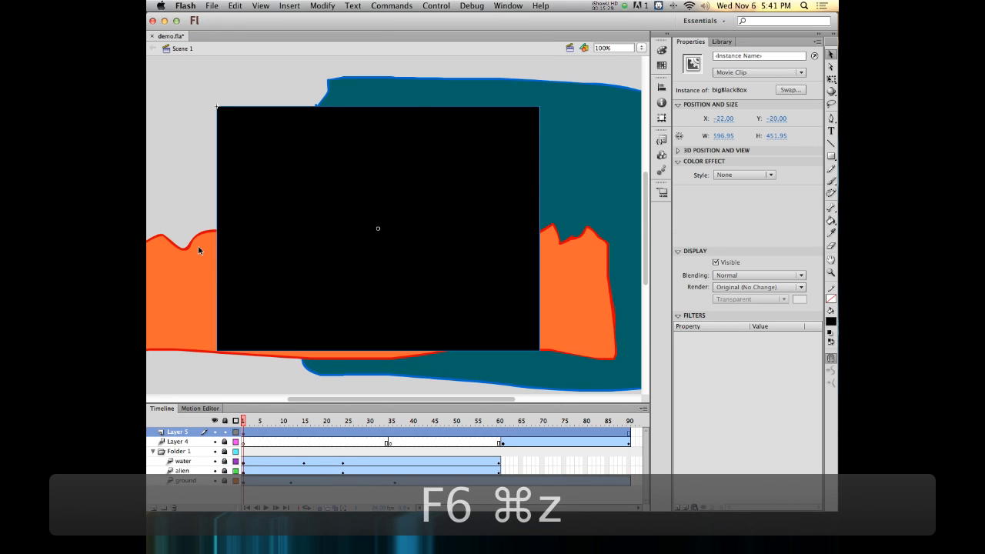
click(180, 193)
click(250, 245)
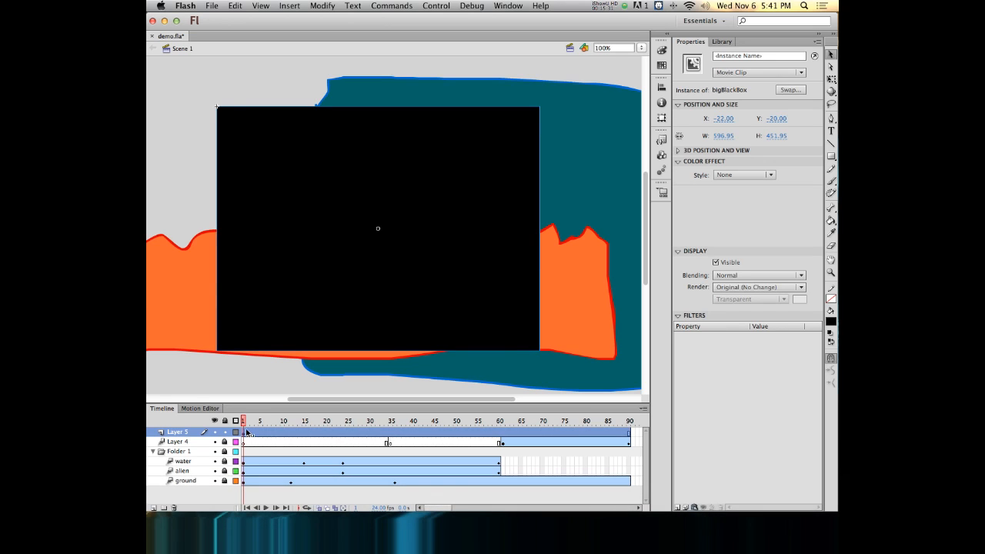
click(243, 433)
key(F6)
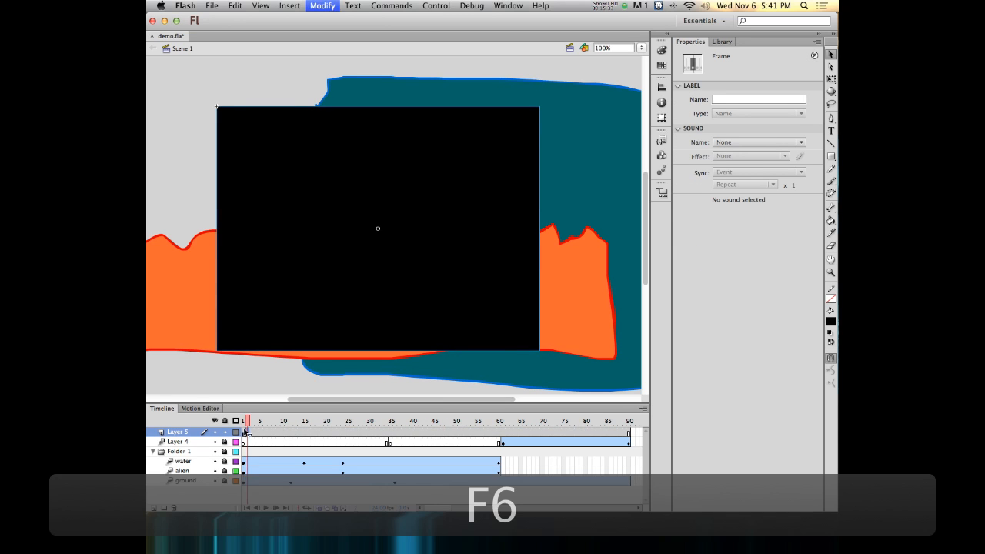
key(super+z)
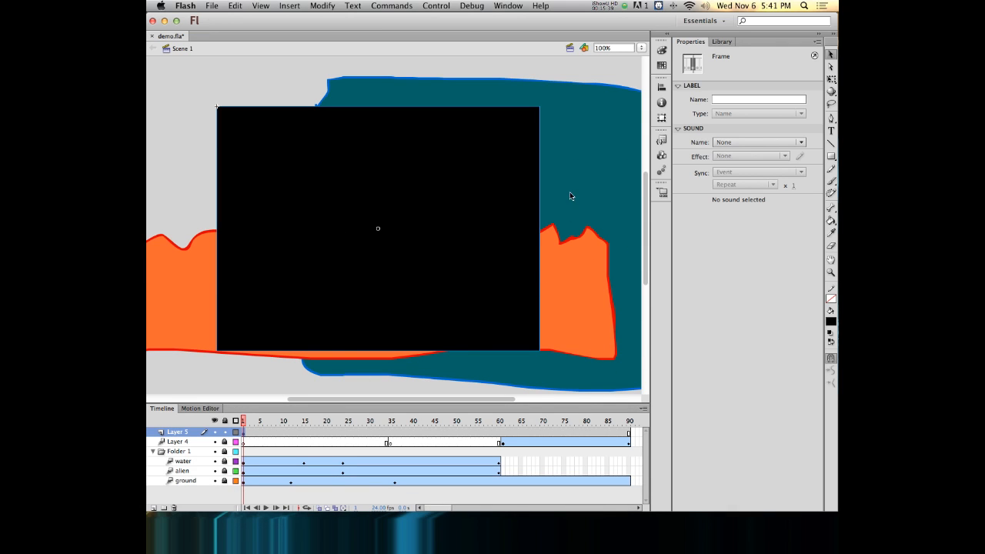
- Move the black box to X -15, Y -22 and create a motion tween on Layer 5
click(513, 213)
mouse_move(468, 193)
mouse_down()
mouse_move(535, 266)
mouse_move(482, 206)
mouse_up()
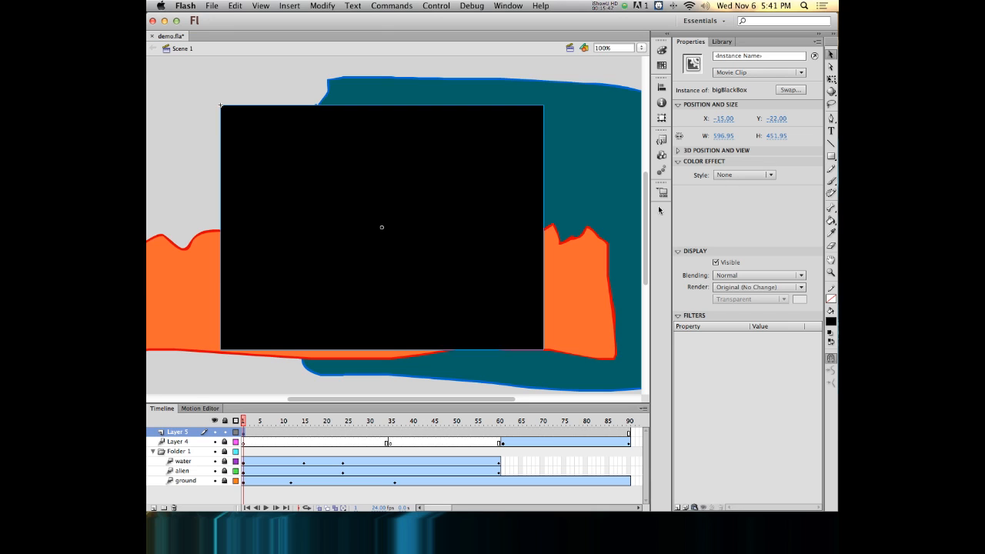
drag(243, 422, 356, 436)
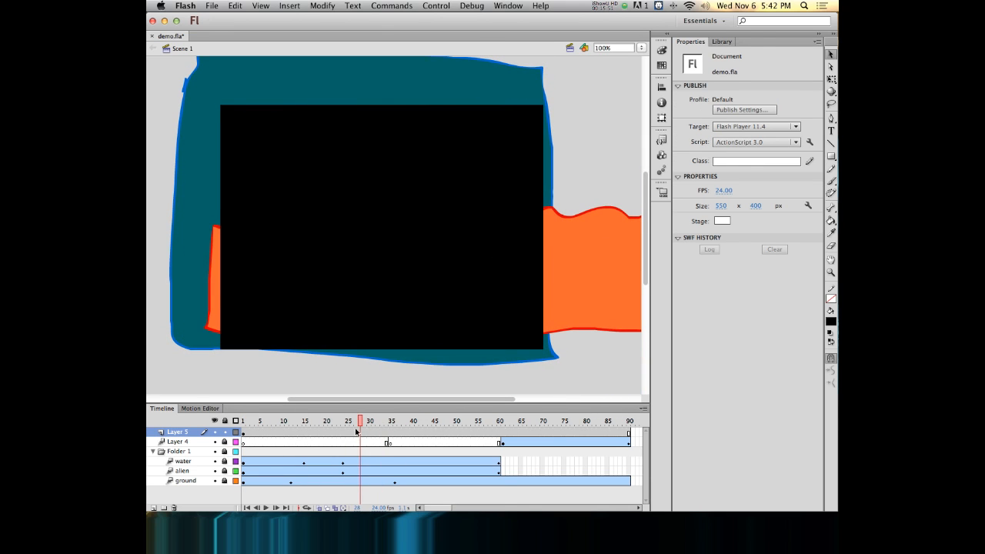
right_click(355, 431)
click(392, 244)
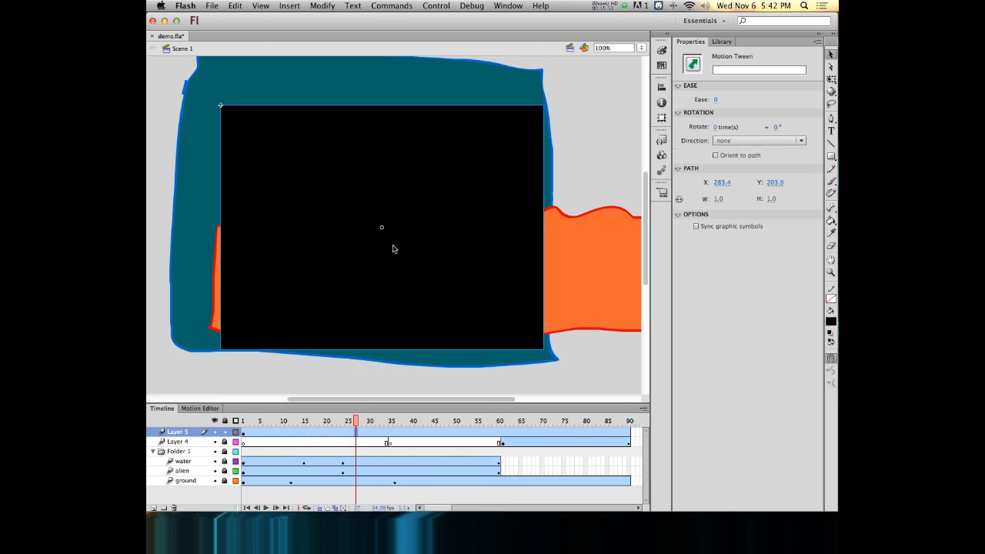
- At frame 90 of Layer 5, add a keyframe and apply an Alpha color effect of 0% to the black box
drag(357, 421, 628, 392)
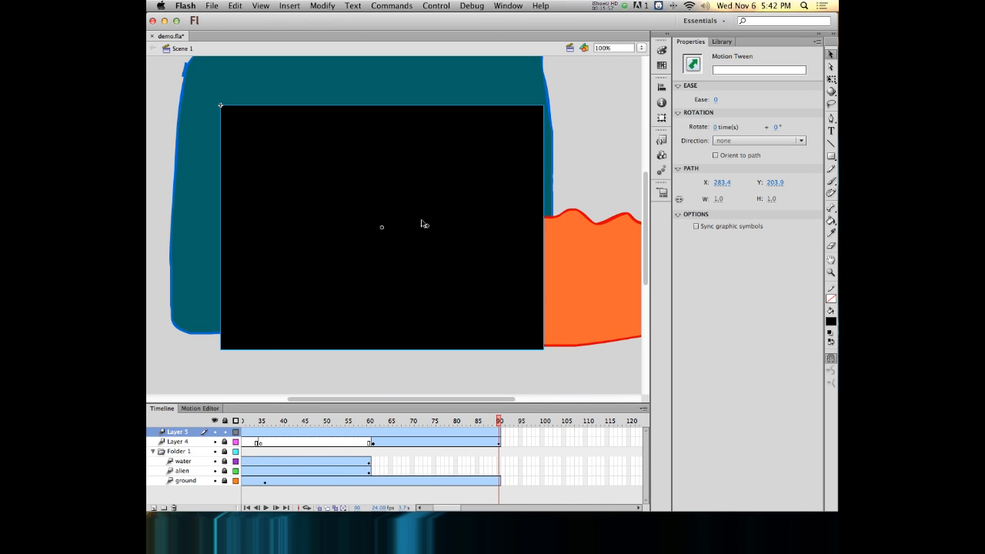
key(F6)
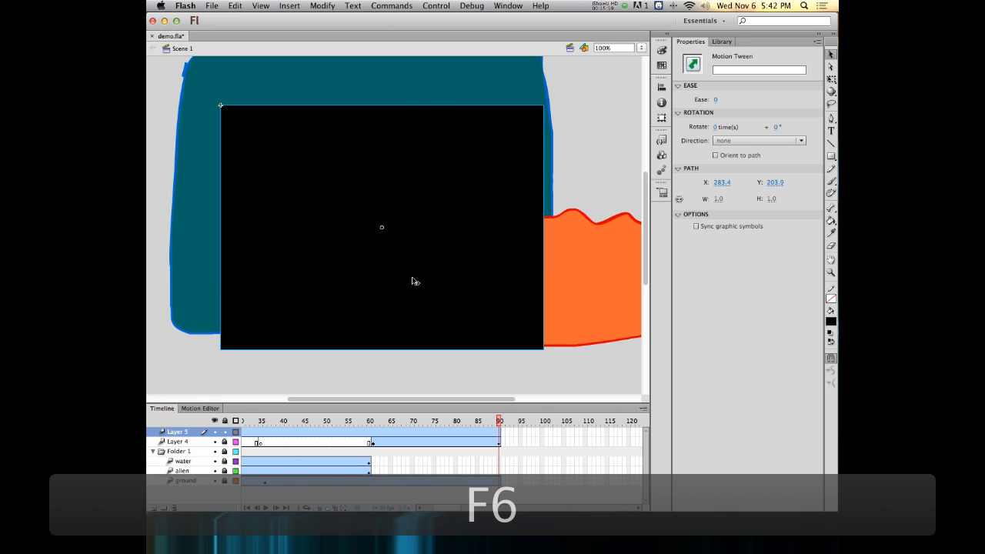
click(482, 166)
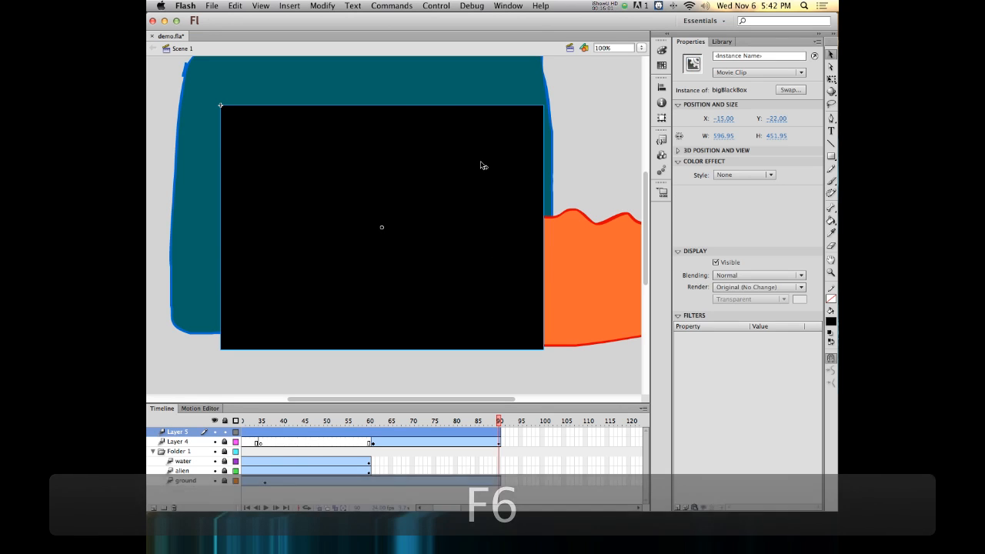
click(740, 175)
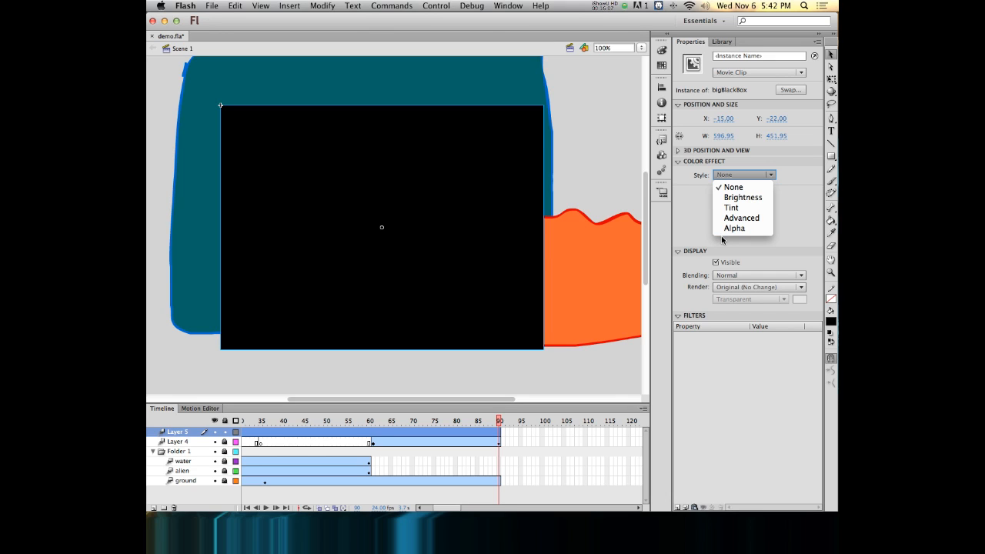
click(724, 229)
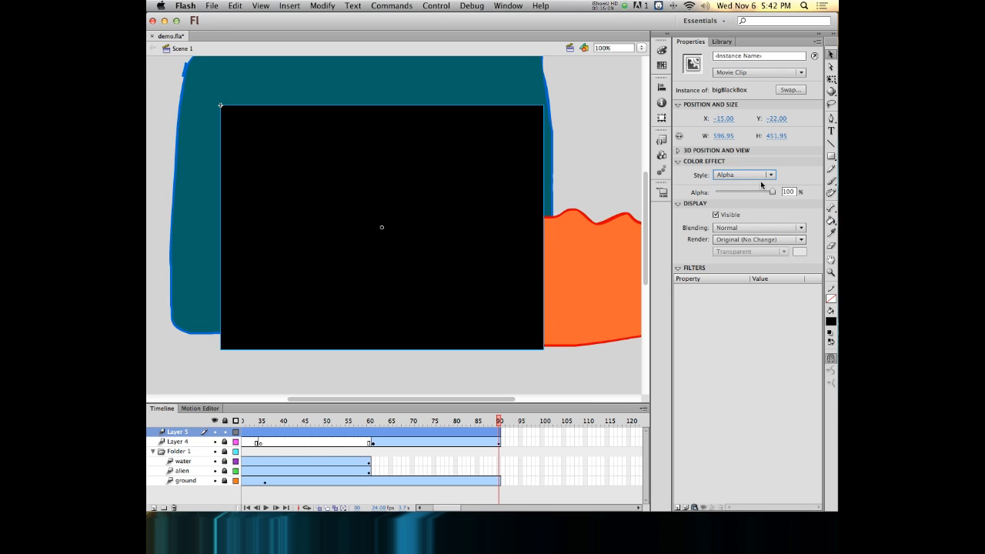
drag(773, 194, 714, 193)
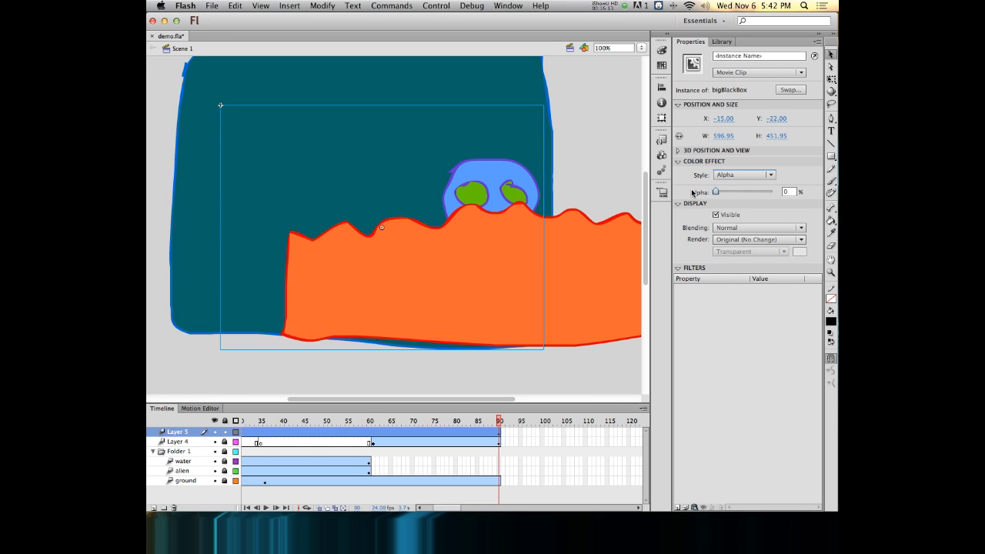
click(616, 163)
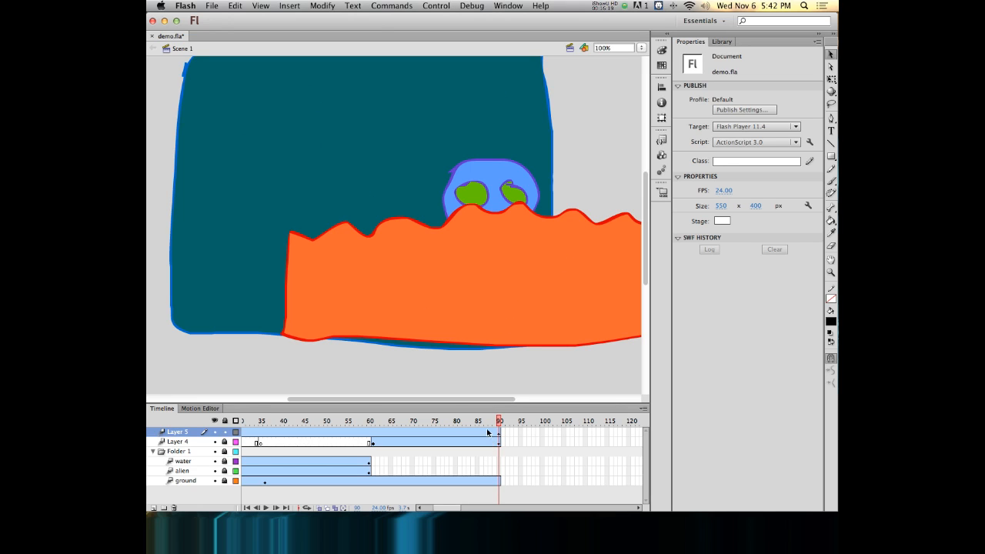
- Set the black box's alpha at frame 90 to 10%
drag(453, 509, 413, 504)
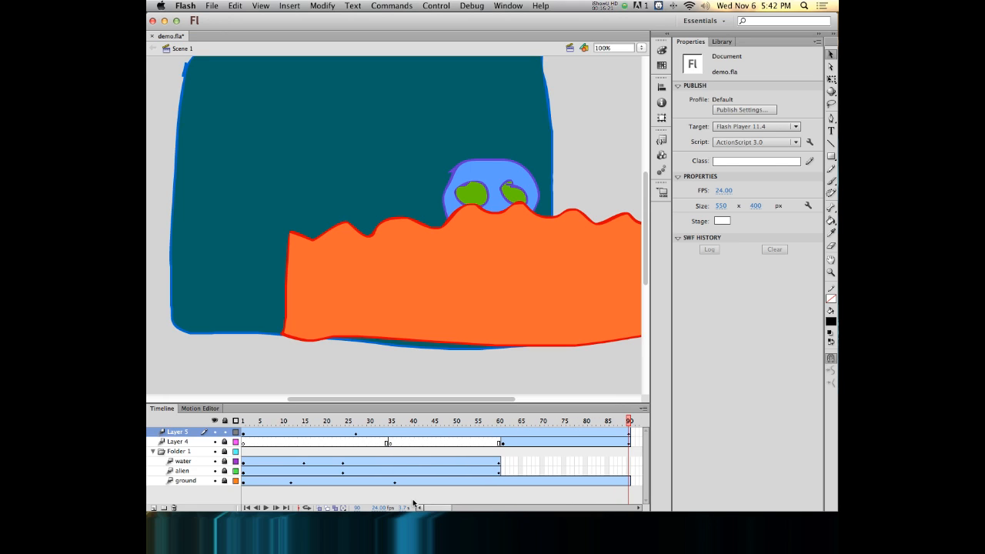
click(467, 130)
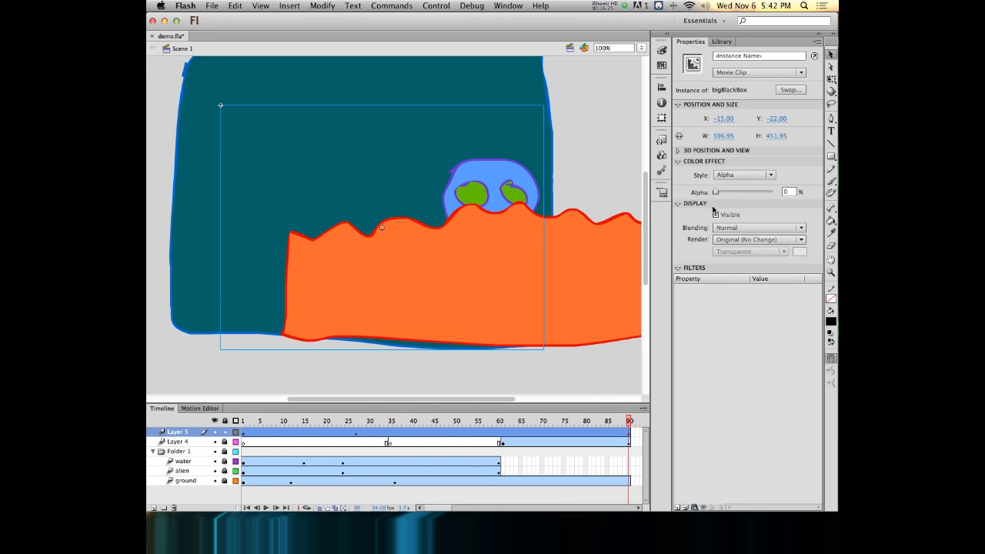
drag(716, 193, 722, 195)
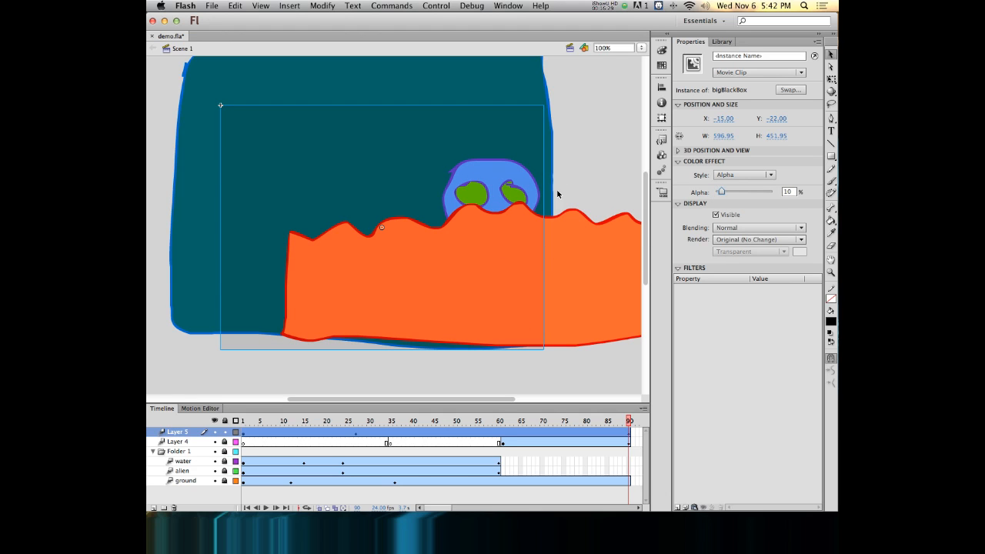
click(568, 169)
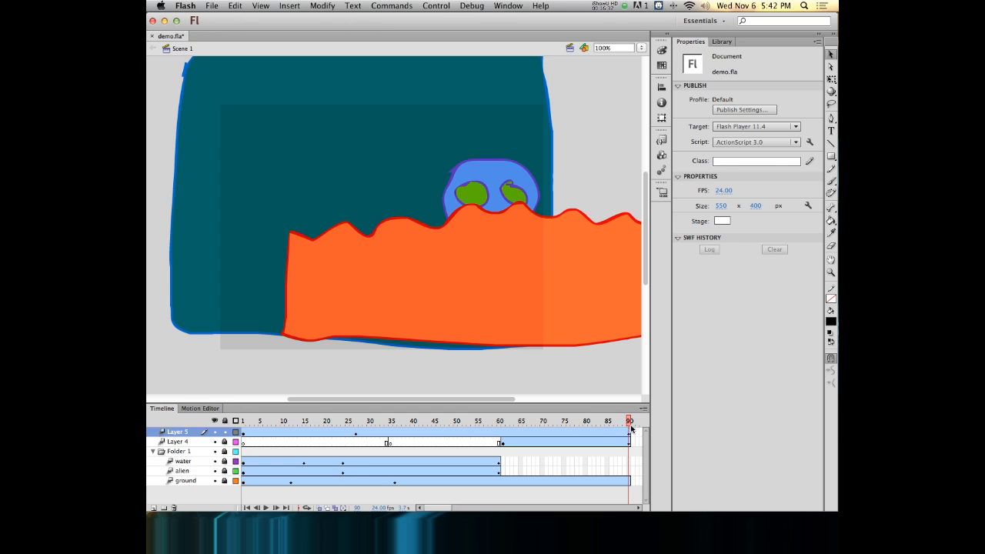
- Shorten the Layer 5 motion tween to end at frame 21 and scrub through the fade
drag(628, 422, 631, 369)
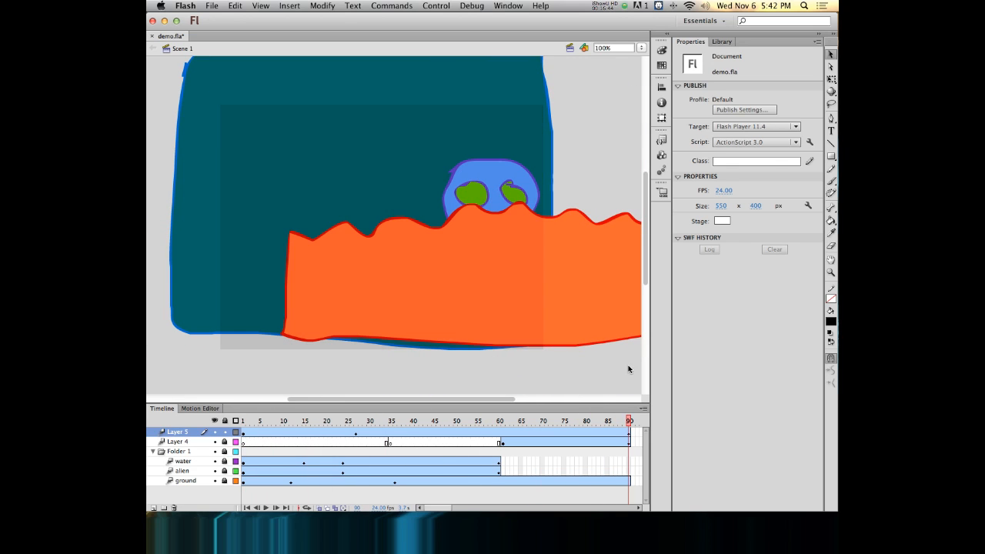
click(632, 432)
click(633, 441)
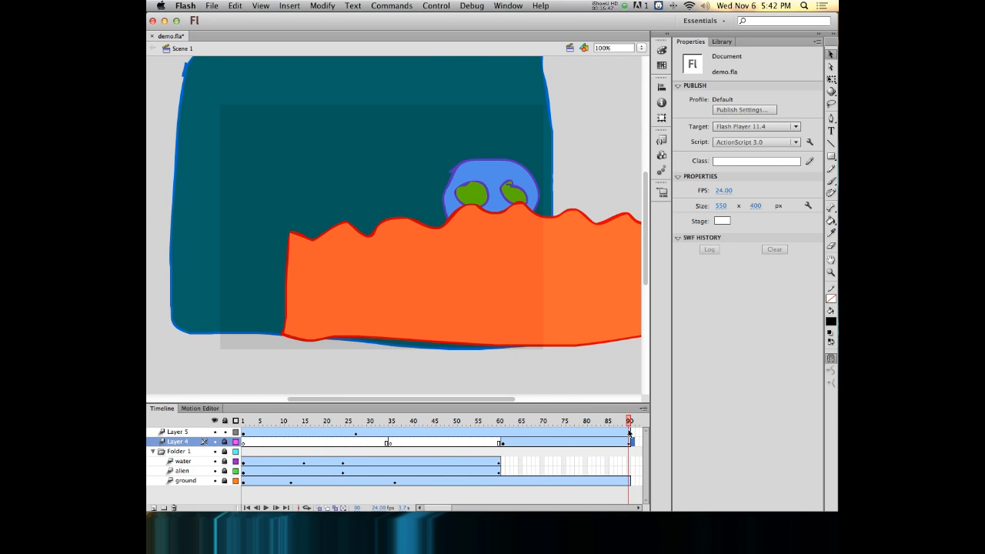
drag(628, 432, 360, 421)
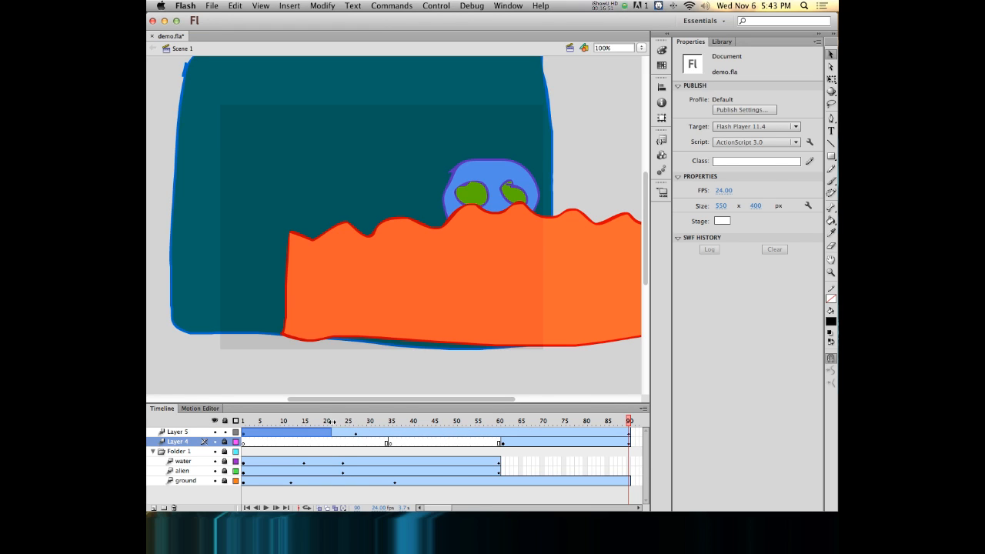
click(329, 421)
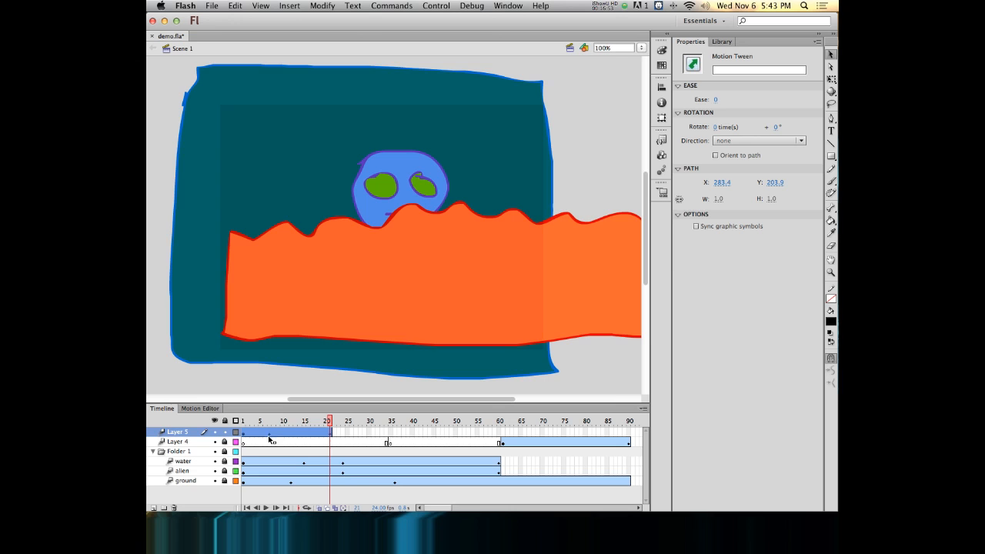
click(268, 421)
drag(261, 419, 333, 418)
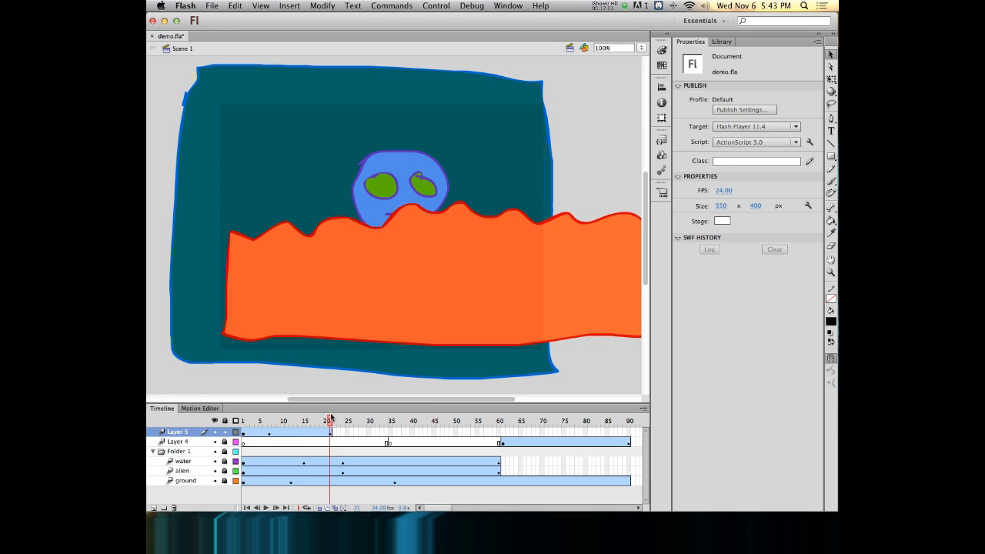
- Play the animation from the first frame on the stage to review the fade-in
drag(331, 415, 187, 395)
key(Return)
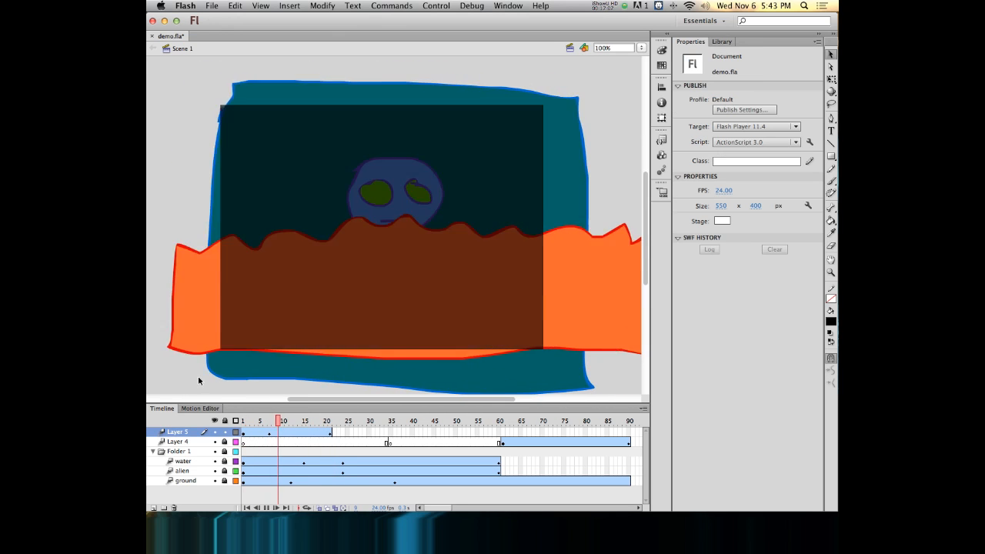
key(Return)
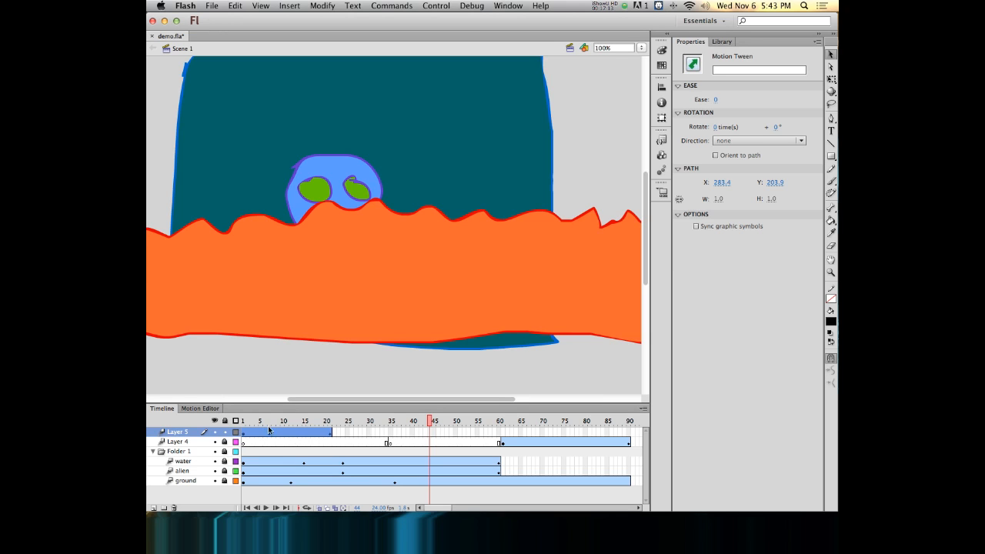
- Set the black box's alpha at frame 21 to 0% and compare frames 21 and 22
click(296, 421)
drag(296, 422, 328, 431)
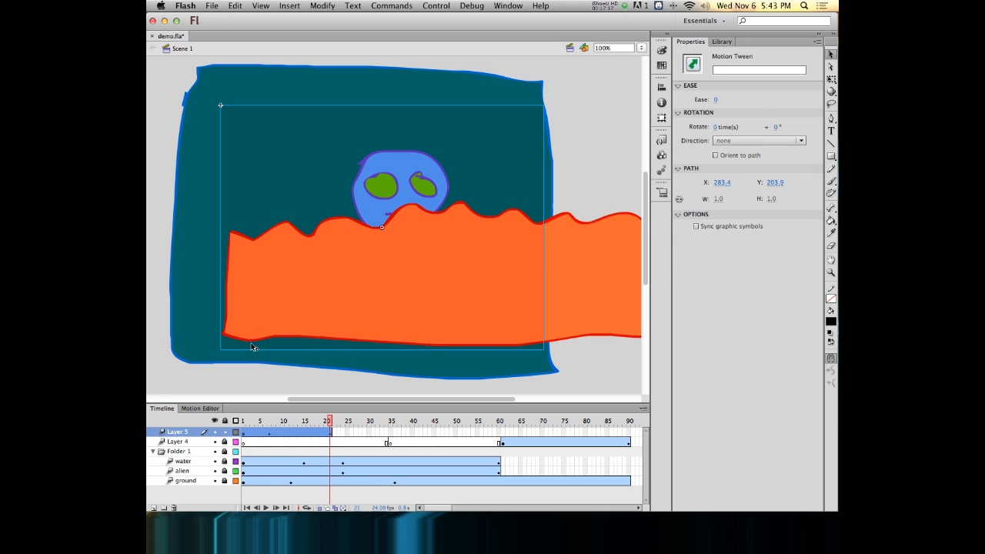
click(356, 129)
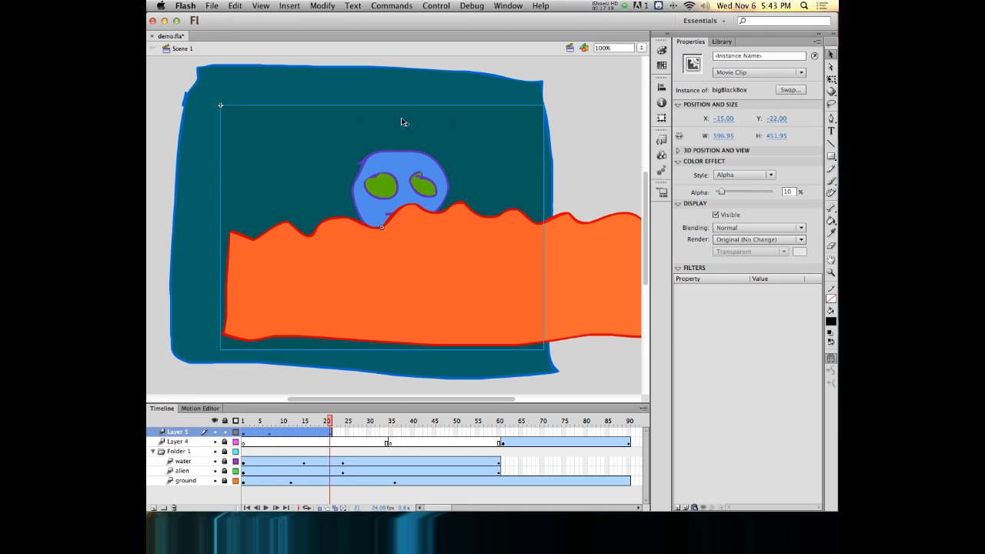
drag(721, 192, 714, 192)
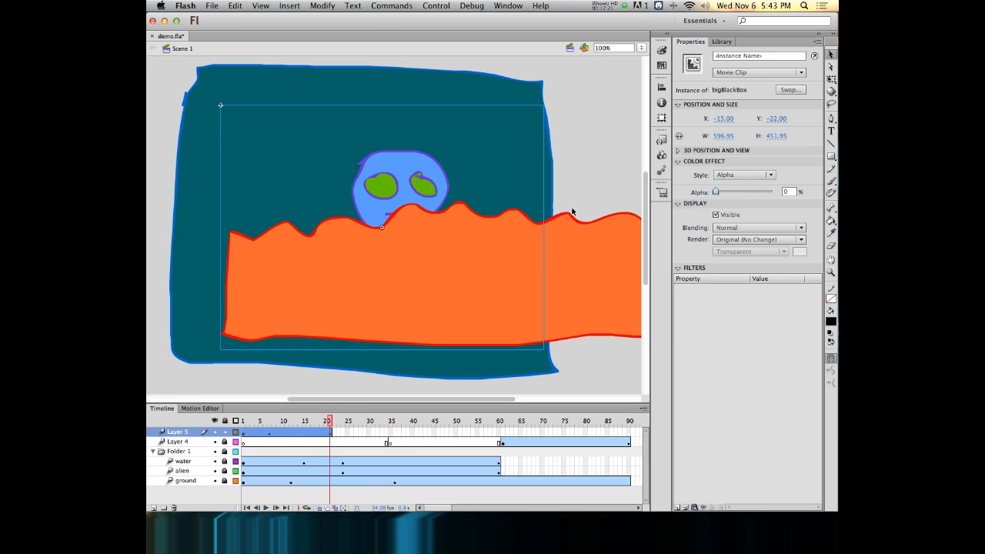
click(560, 171)
click(334, 421)
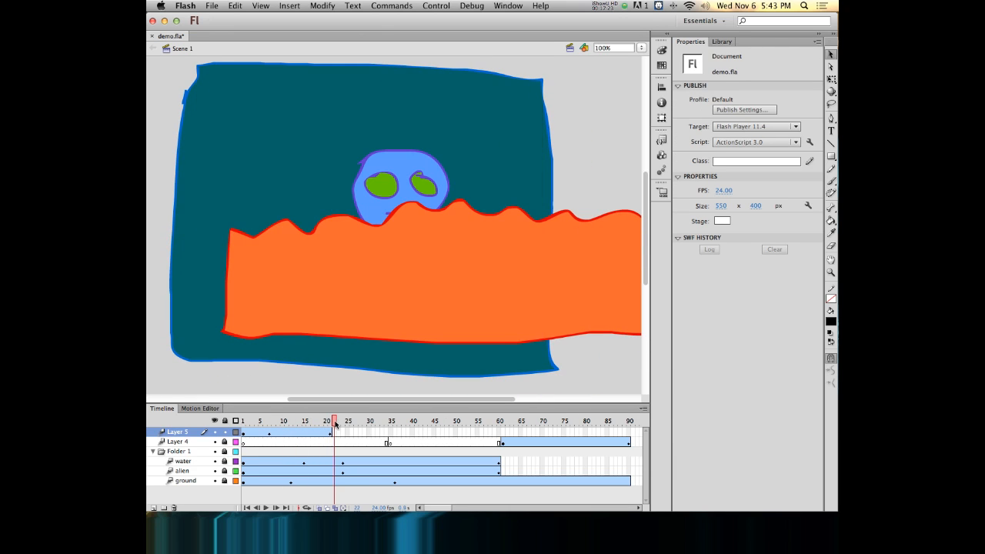
drag(335, 423, 331, 423)
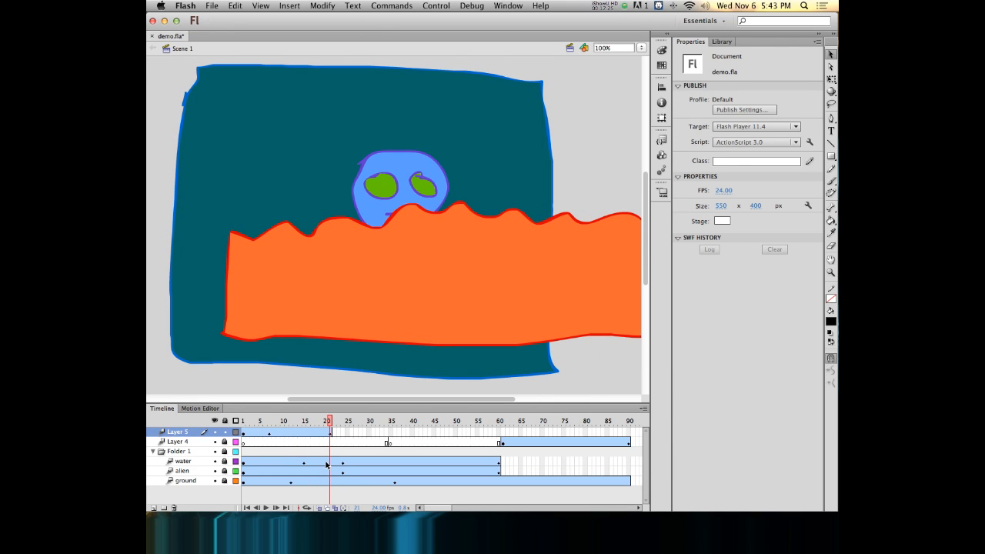
- Raise the black box's alpha at frame 21 slightly above 0% and deselect the box
click(323, 169)
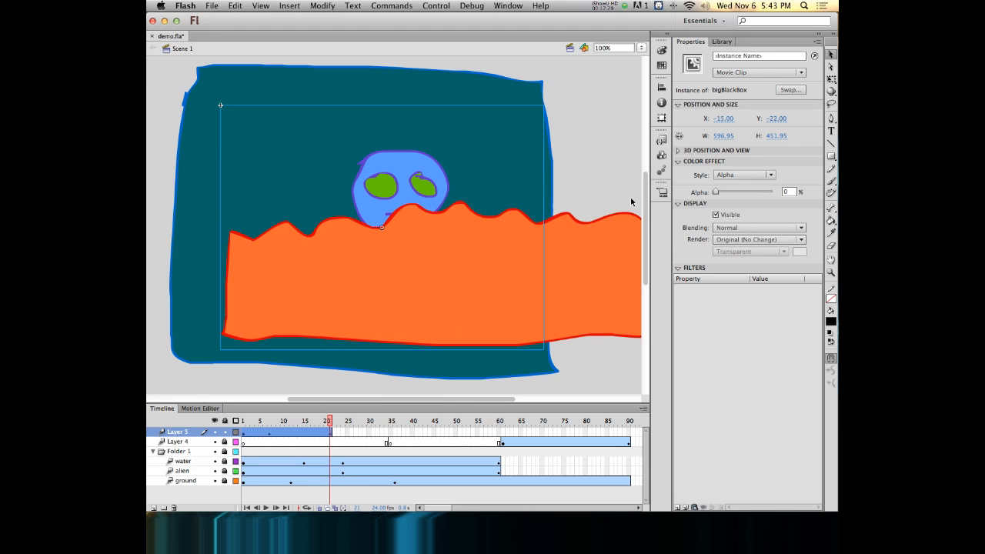
click(716, 193)
drag(717, 192, 720, 193)
click(613, 114)
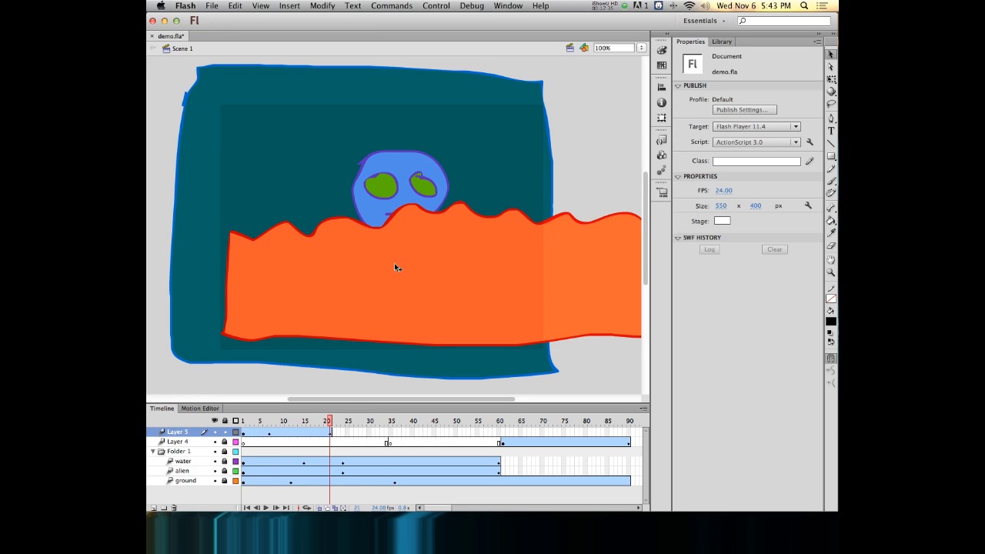
- Return to frame 1, test the movie to check the fade-in, and close the preview
click(334, 434)
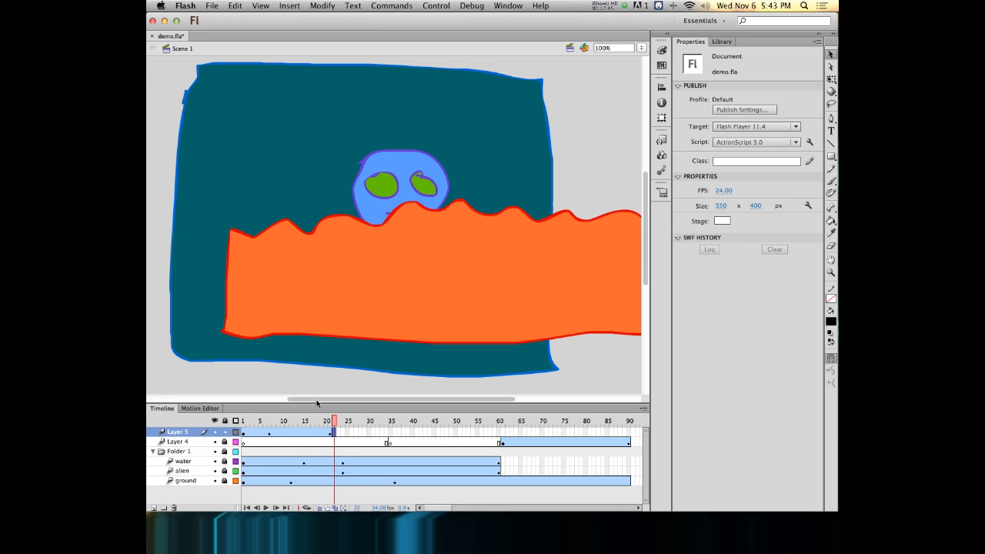
drag(329, 424, 204, 409)
key(super+Return)
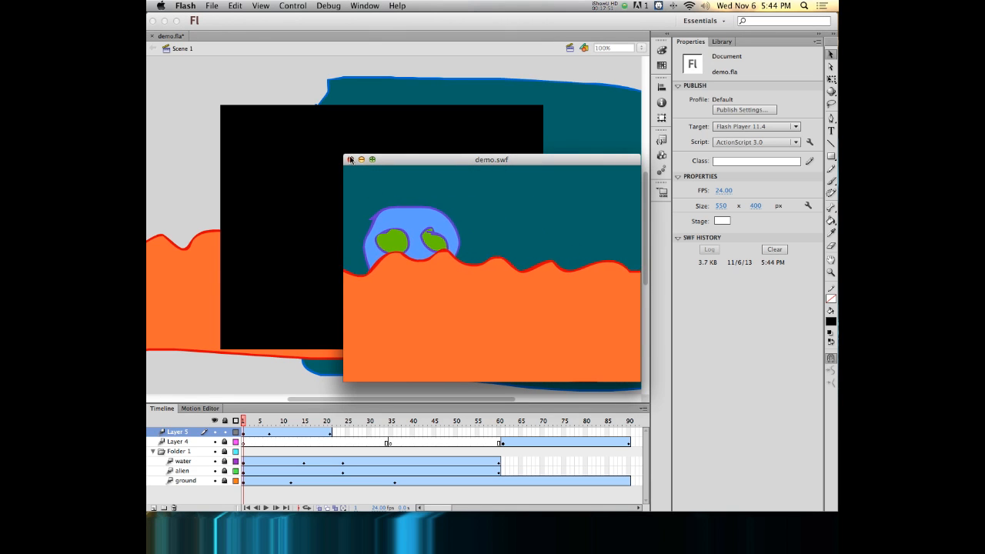
key(super+w)
- Scrub through the animation to frame 90, go to frame 61 of Layer 5 and show the document's library
mouse_move(243, 422)
mouse_down()
mouse_move(348, 422)
mouse_move(236, 413)
mouse_up()
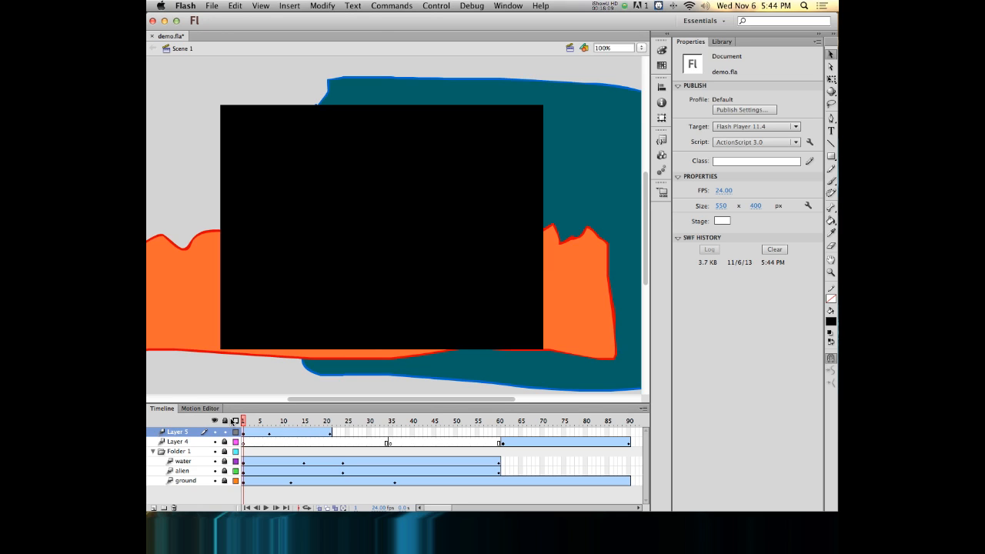
click(260, 422)
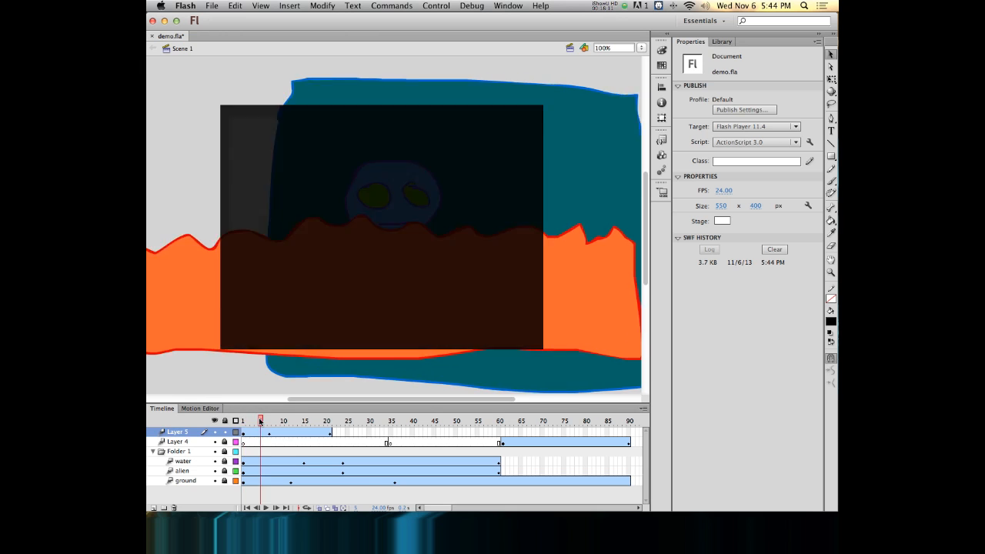
drag(260, 422, 634, 406)
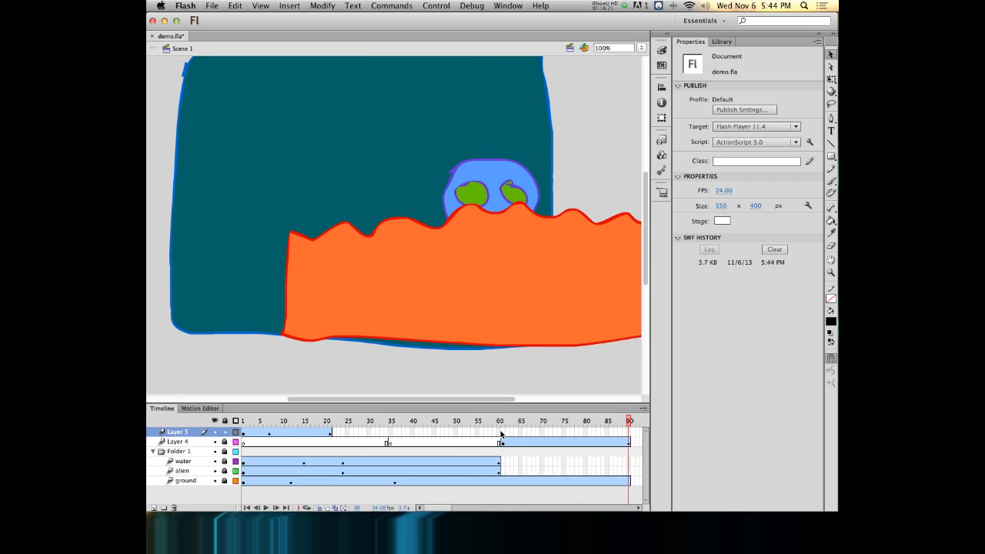
click(502, 436)
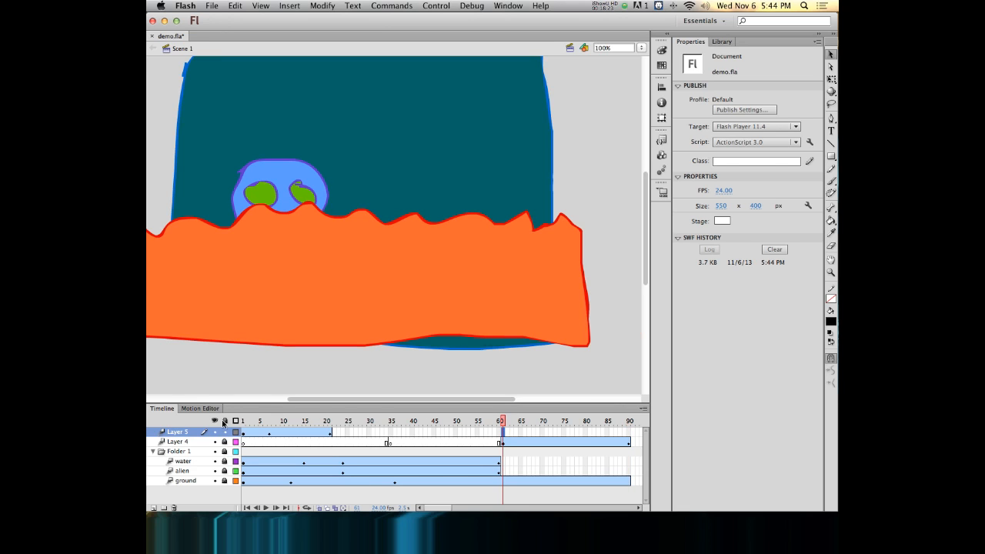
click(721, 42)
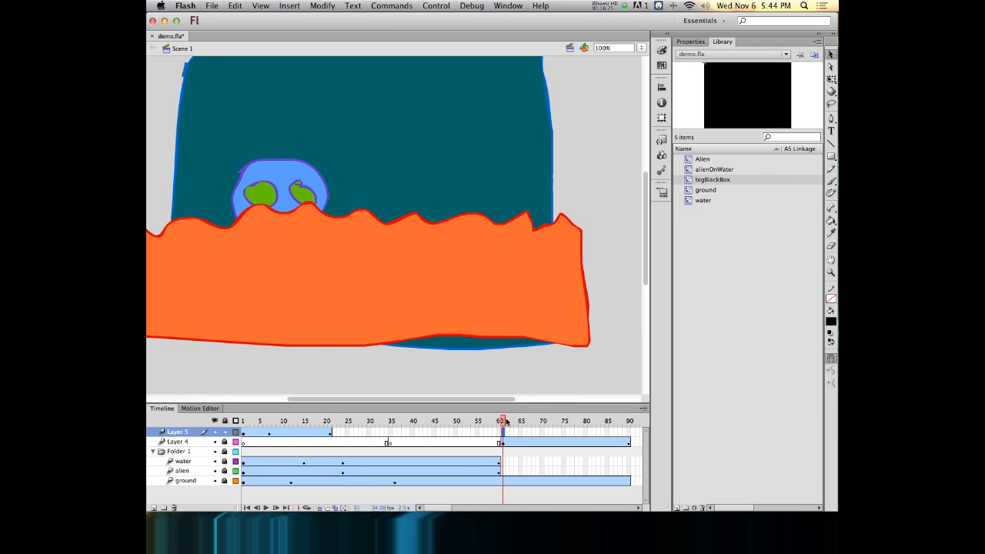
click(500, 435)
click(502, 433)
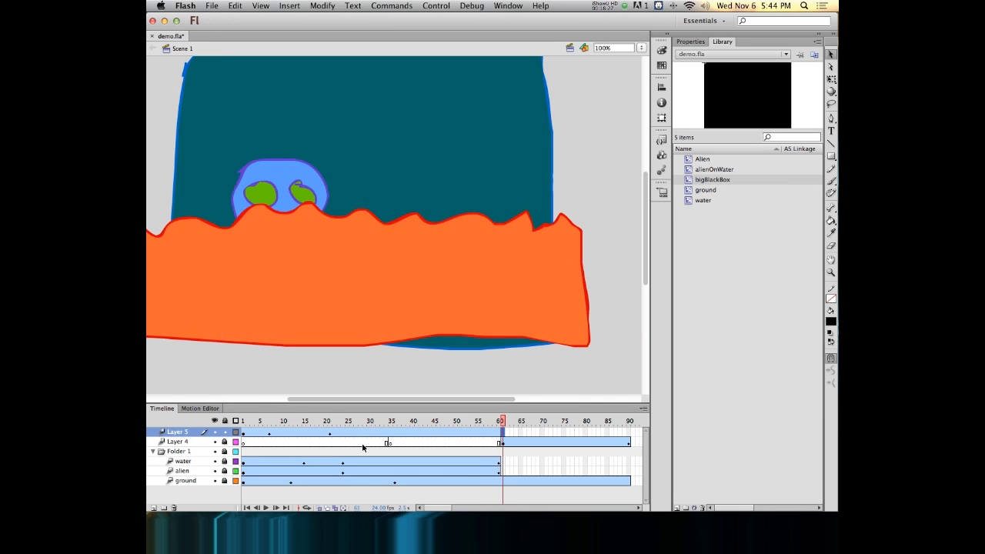
key(super+z)
key(super+z)
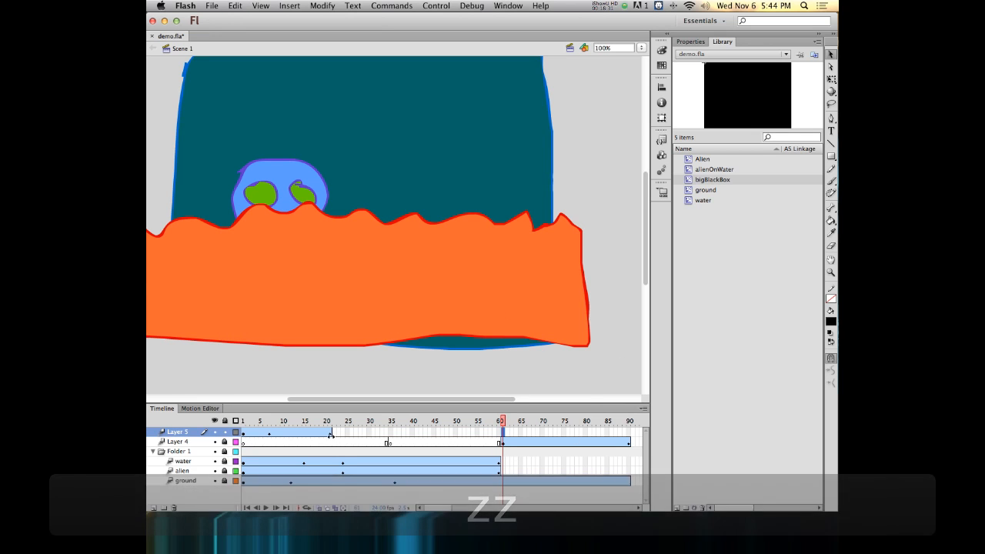
- Insert blank keyframes on Layer 5 at frame 22 and frame 69
click(334, 433)
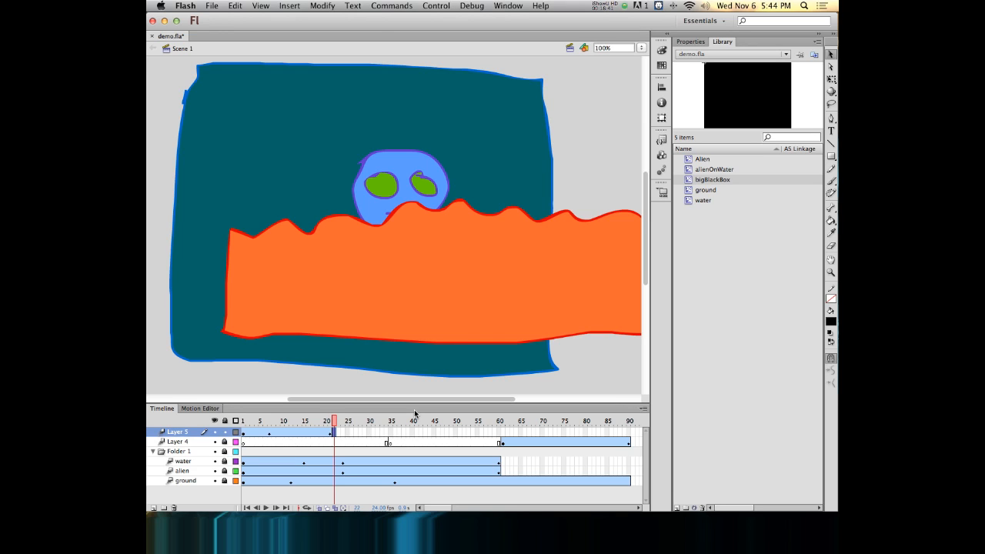
key(F7)
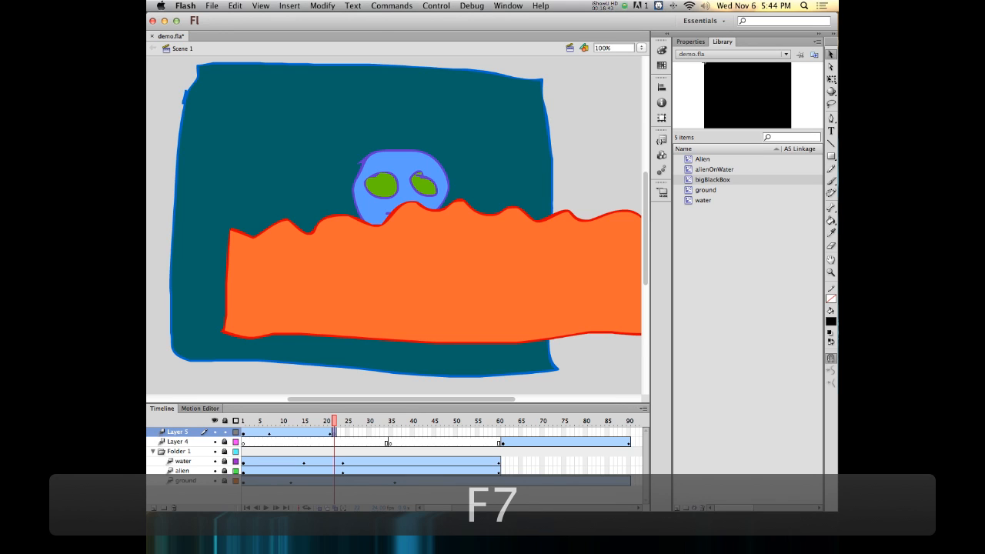
click(399, 432)
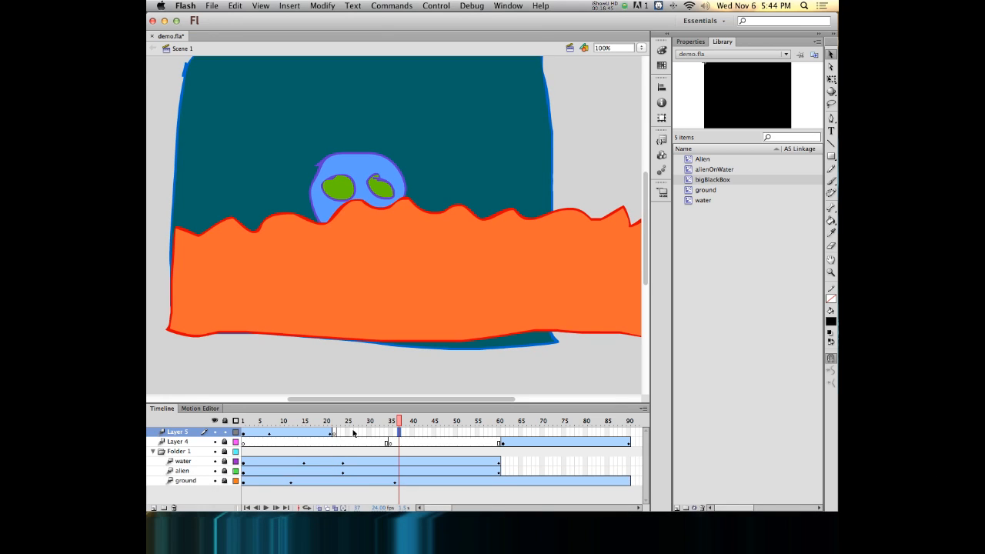
click(503, 434)
click(538, 431)
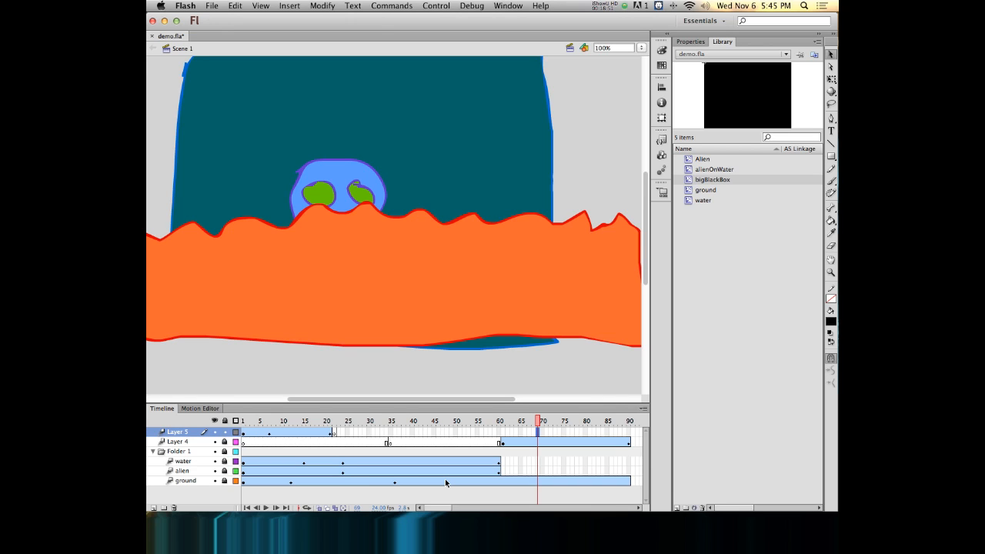
key(F7)
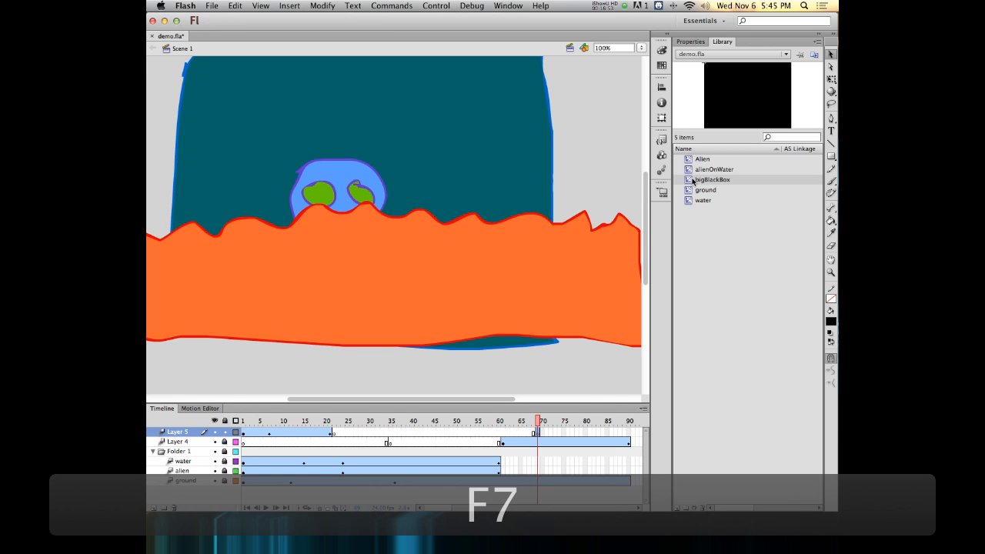
- Place a bigBlackBox instance on Layer 5 at frame 69 and position it to cover the whole stage, checking its fit with layer outlines
drag(693, 180, 327, 153)
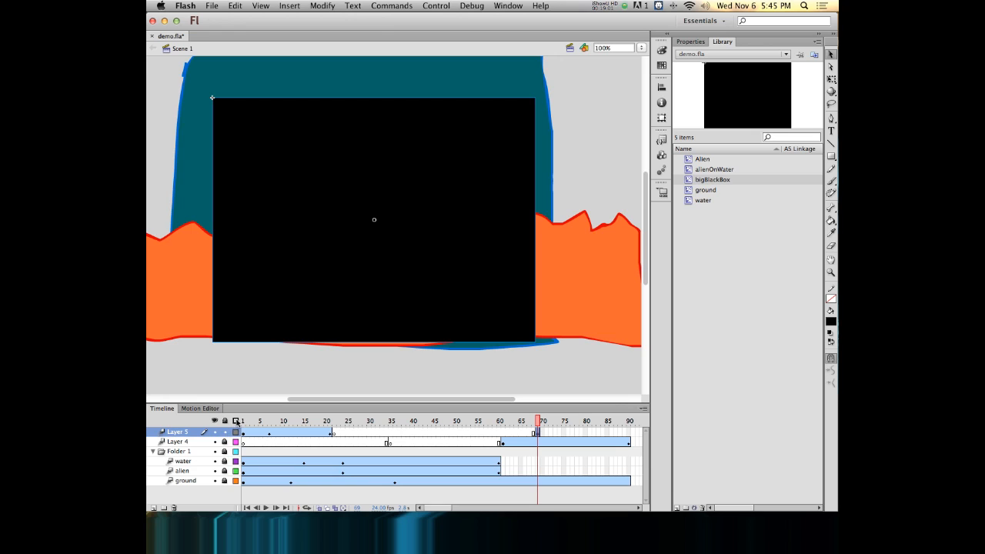
click(237, 420)
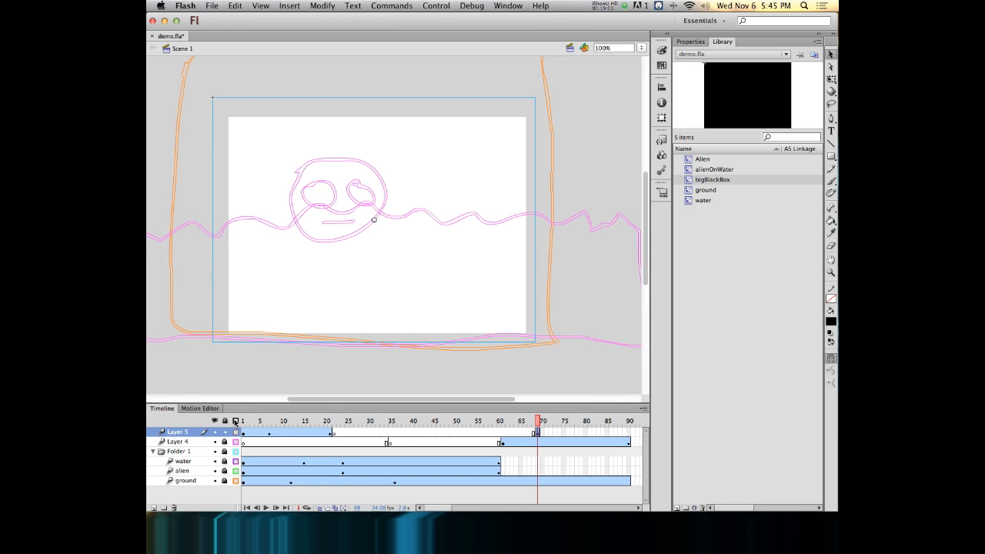
click(236, 420)
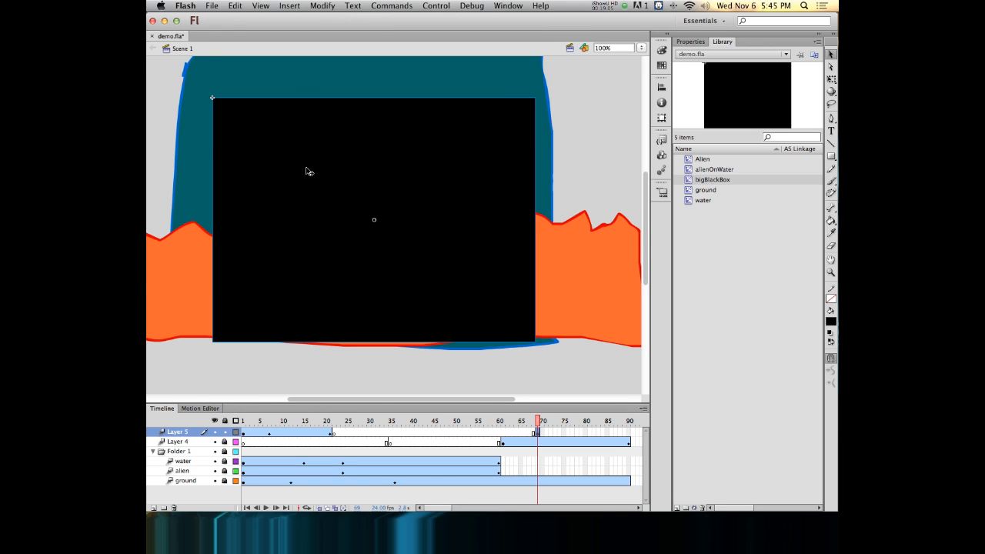
drag(308, 170, 476, 247)
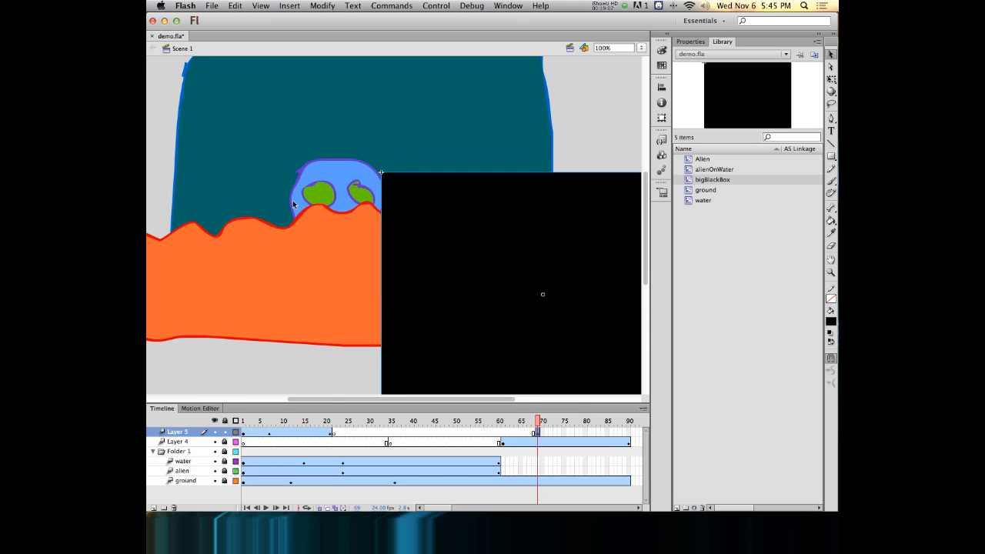
drag(424, 224, 251, 147)
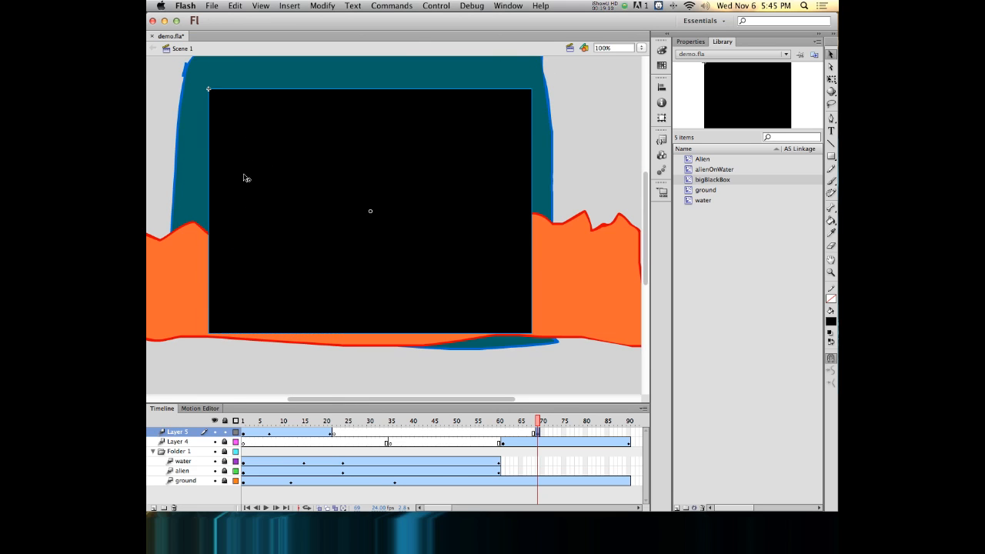
click(235, 421)
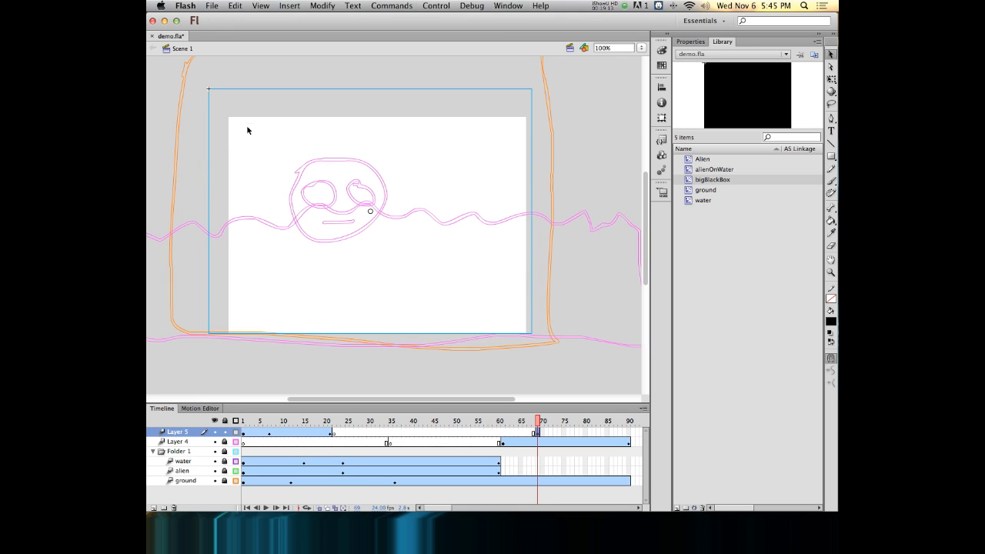
click(235, 421)
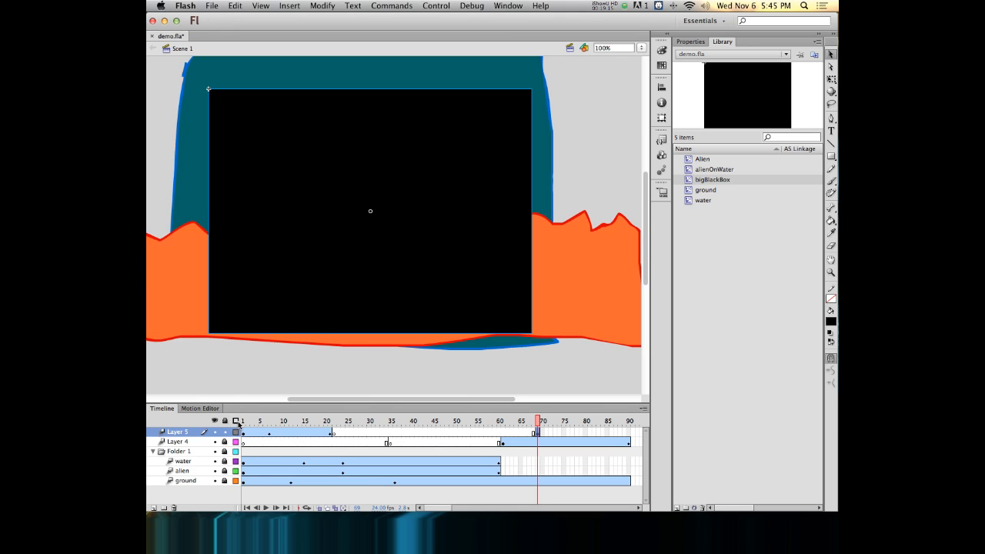
drag(281, 120, 292, 136)
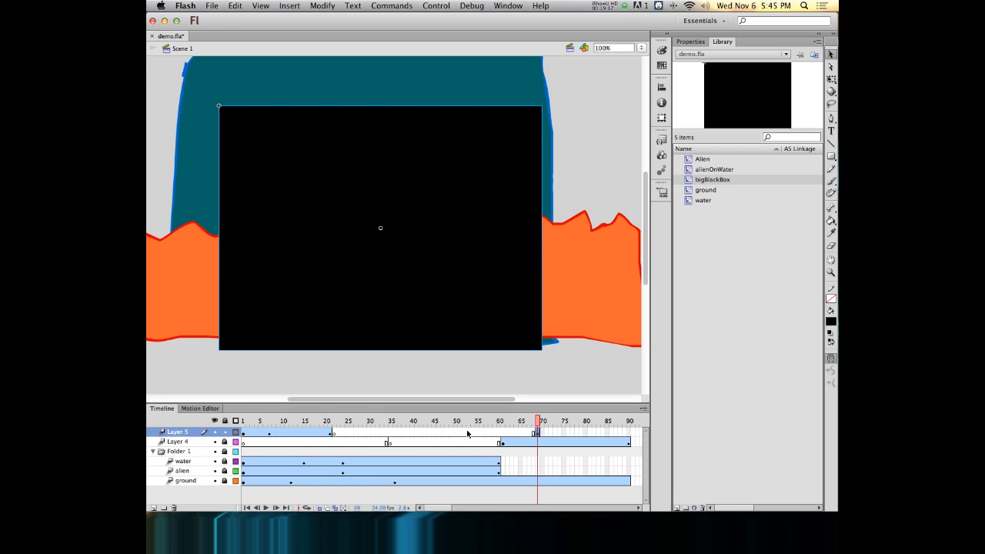
- Create a motion tween for the black box at frame 69 of Layer 5 and extend it to frame 90
click(546, 432)
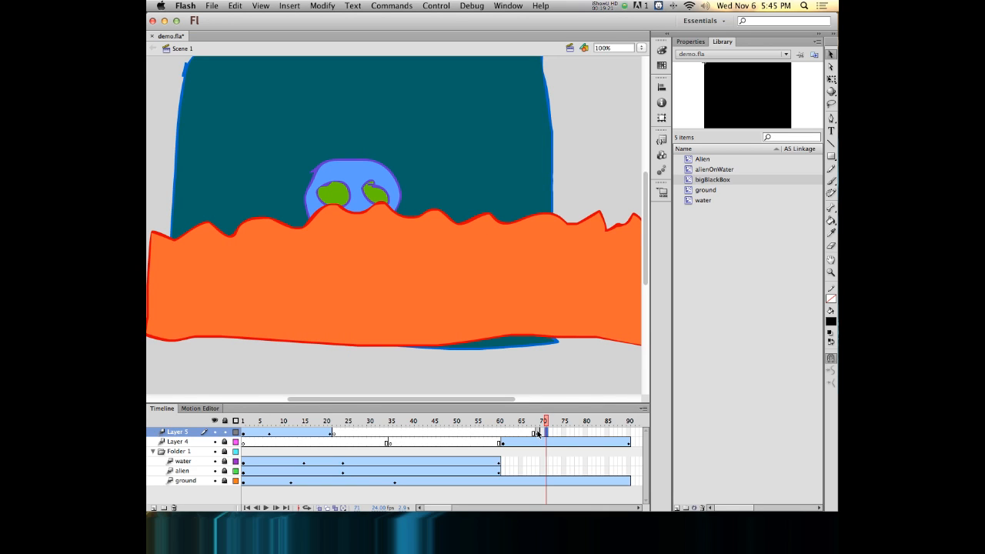
right_click(537, 432)
click(573, 327)
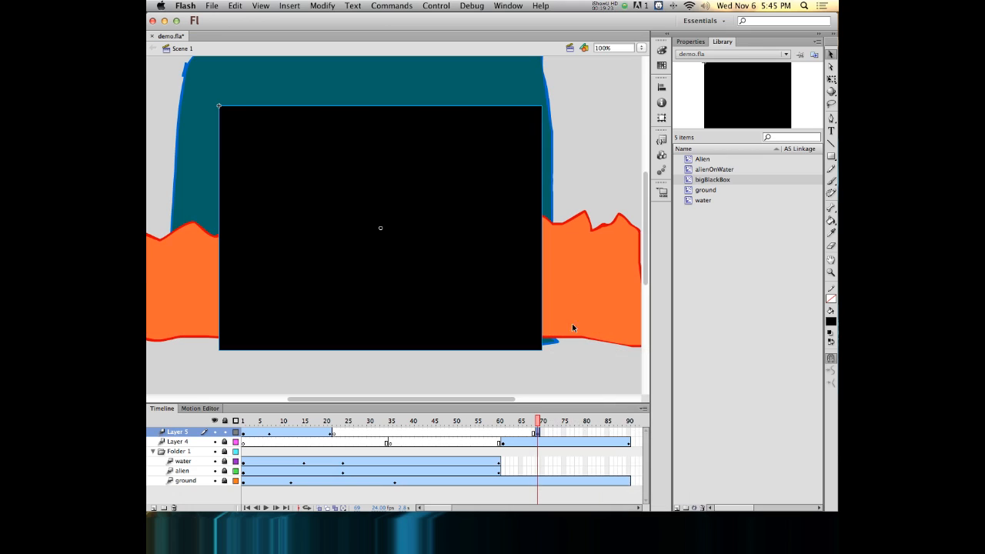
drag(538, 431, 630, 433)
- Add a keyframe at frame 90 of the black box's second tween on Layer 5
drag(554, 422, 629, 421)
click(628, 431)
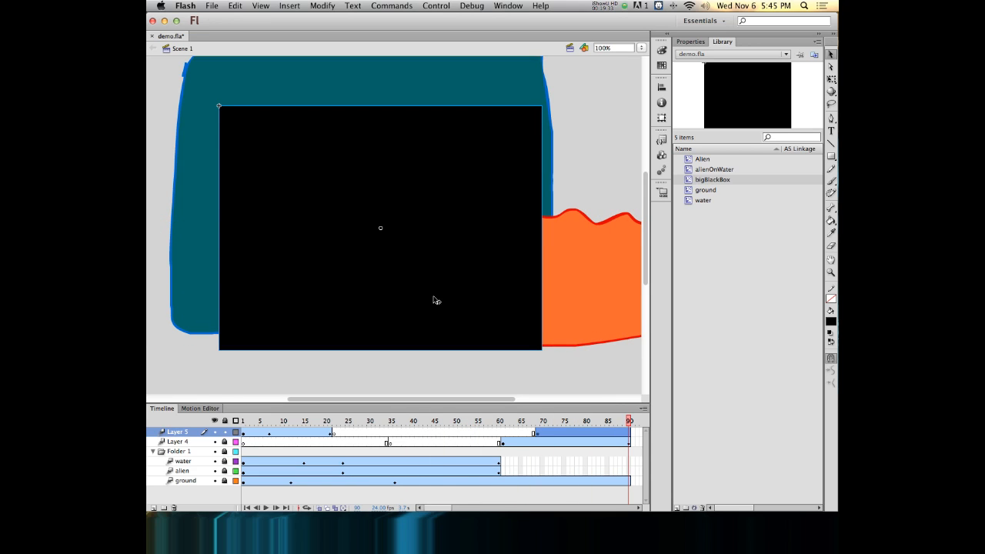
key(F6)
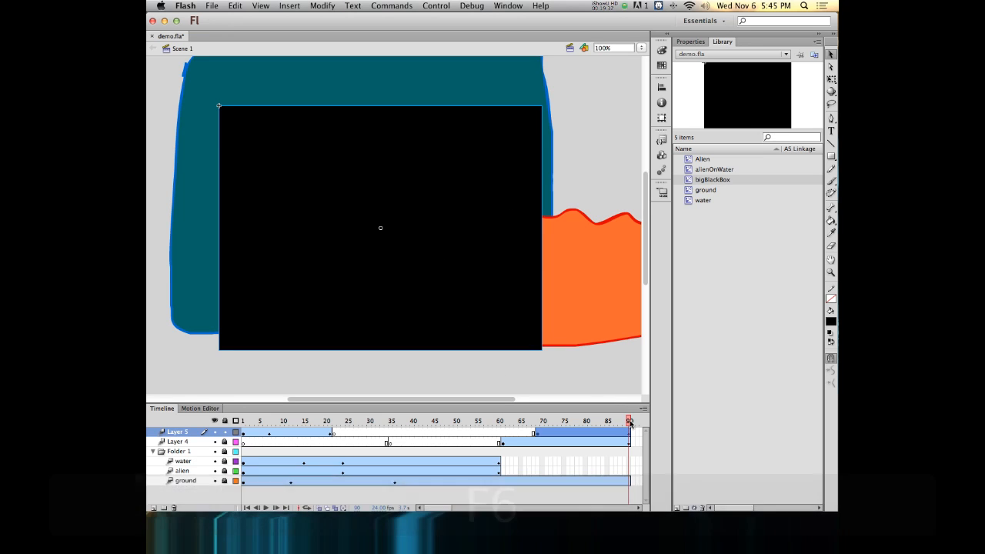
- Select the black box instance at frame 69 of Layer 5 and open its properties
drag(630, 422, 538, 421)
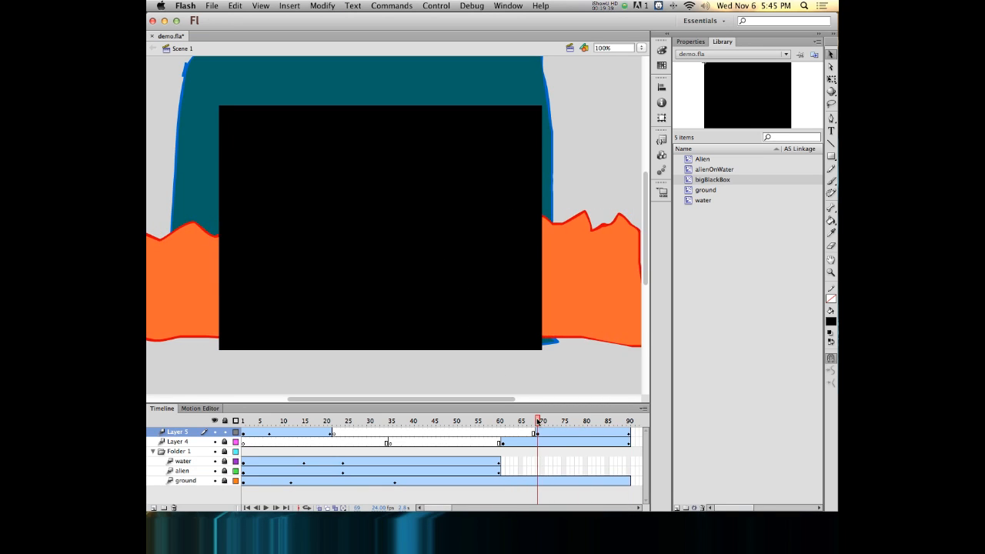
click(441, 275)
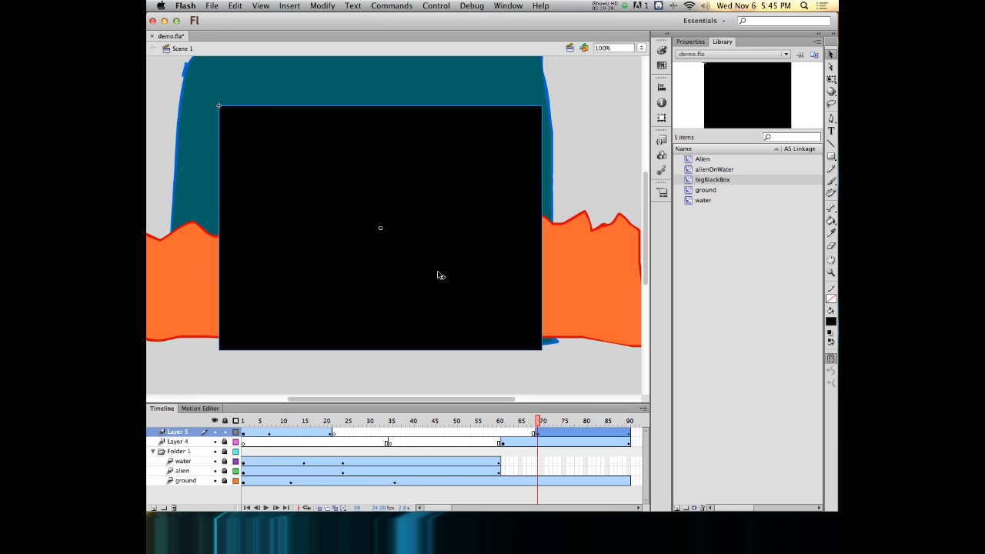
click(688, 42)
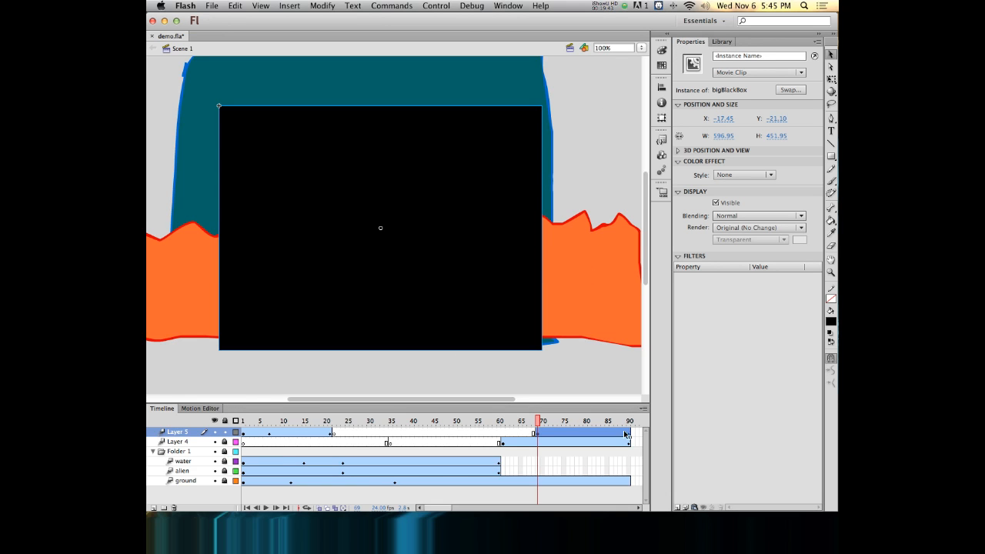
click(537, 444)
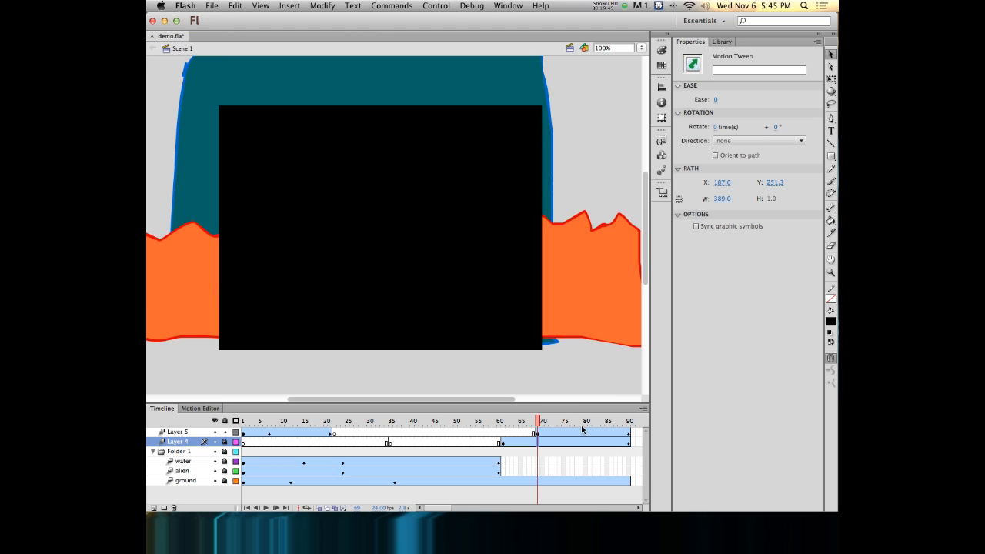
- Try to paint with the Brush tool on the black box's tween span at frame 78 of Layer 5
click(577, 432)
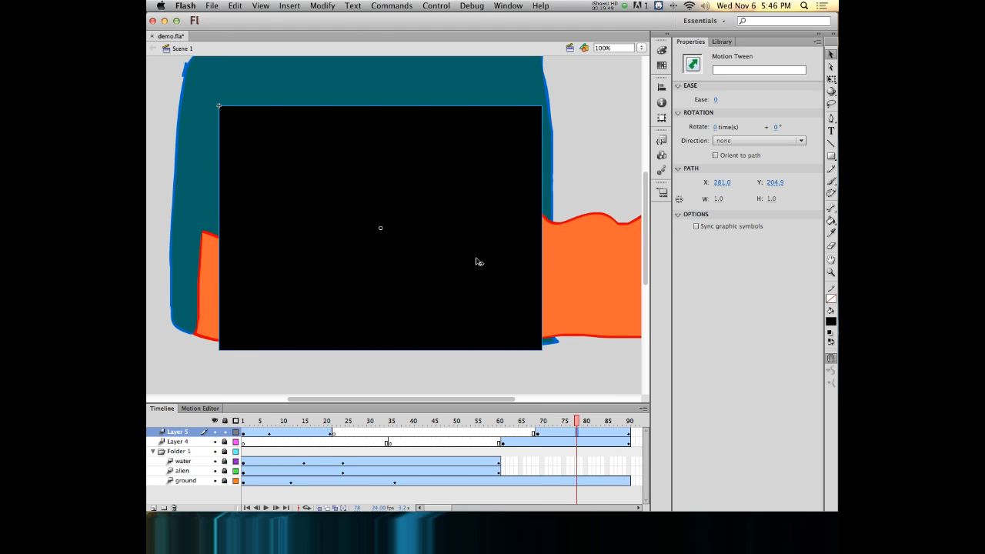
click(831, 182)
click(433, 221)
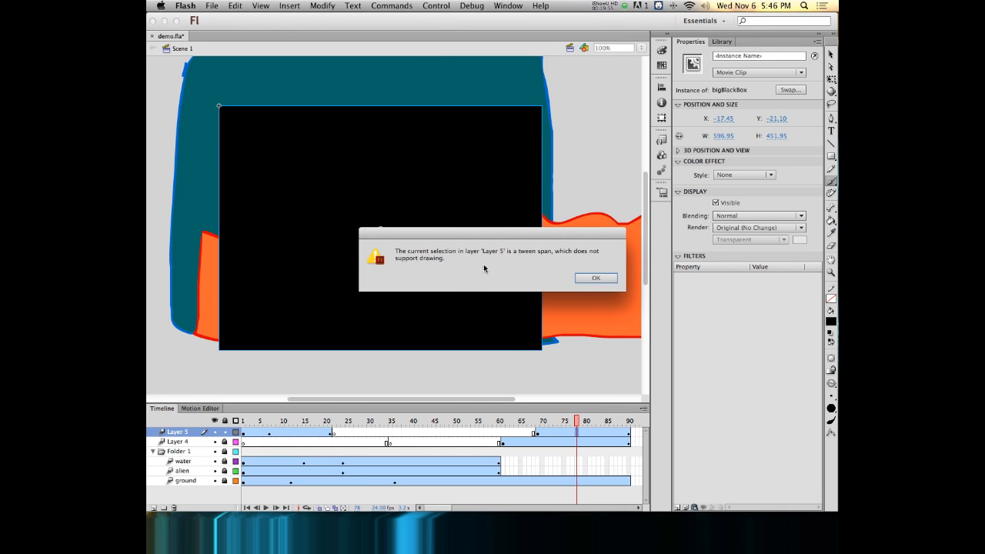
click(589, 278)
click(830, 55)
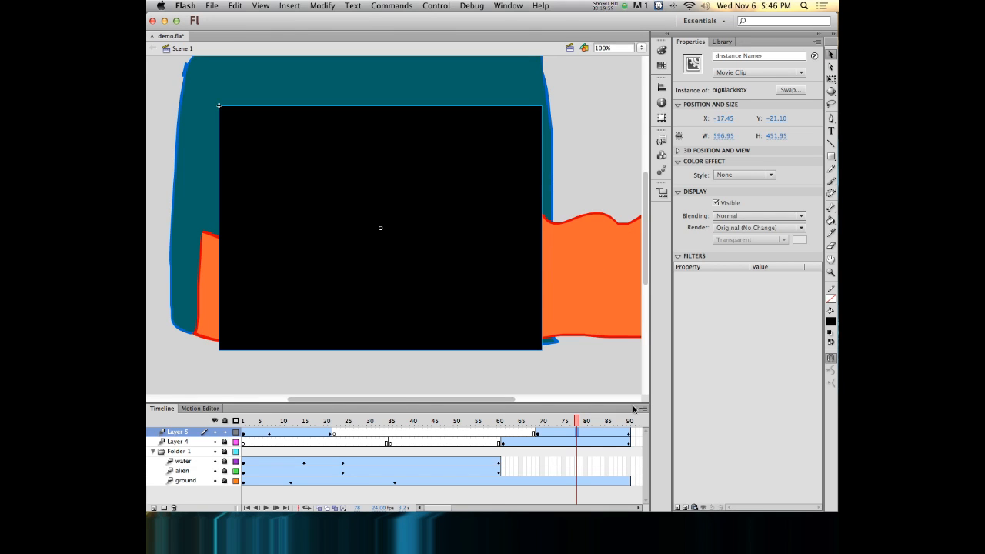
- Apply an Alpha color effect of 10% to the black box at frame 69 of Layer 5
drag(577, 421, 537, 421)
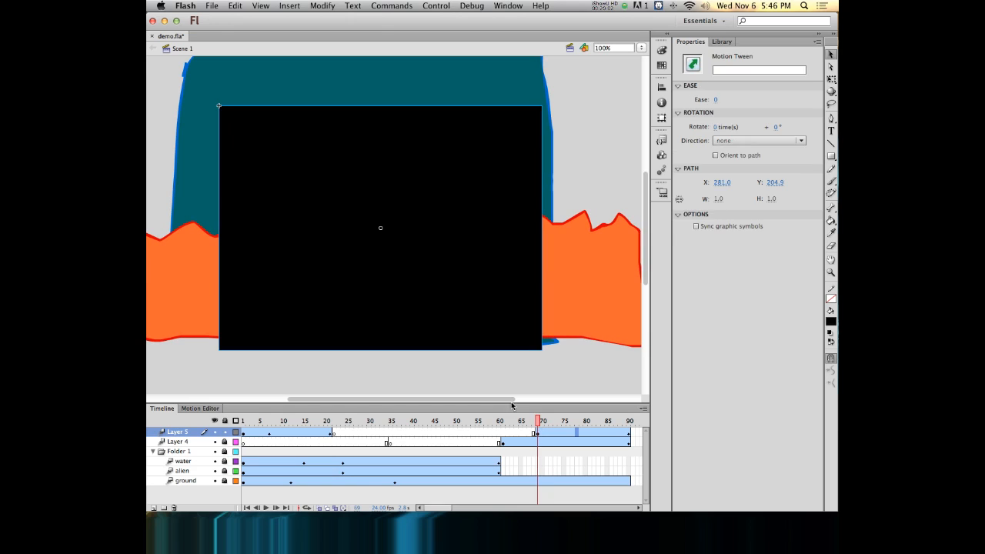
click(450, 215)
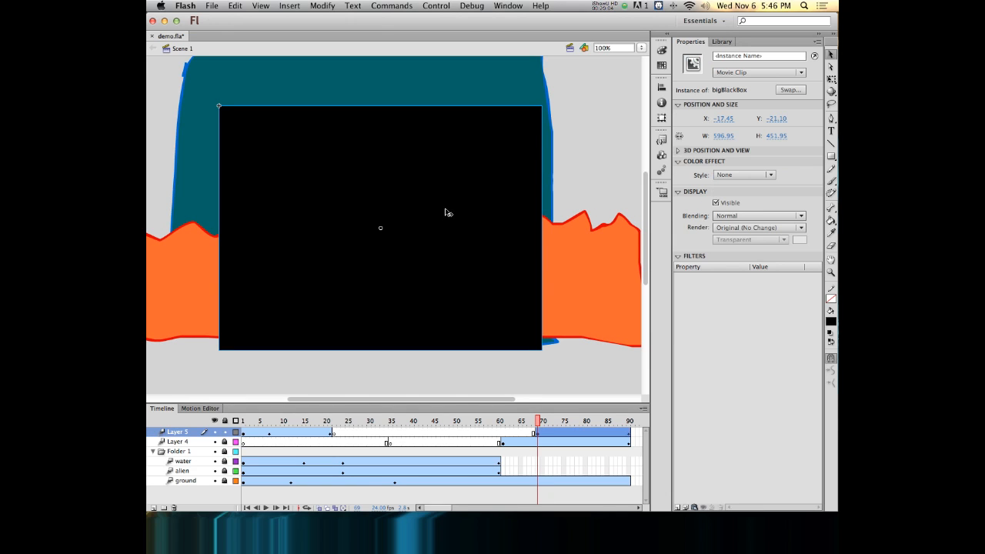
click(724, 176)
click(732, 229)
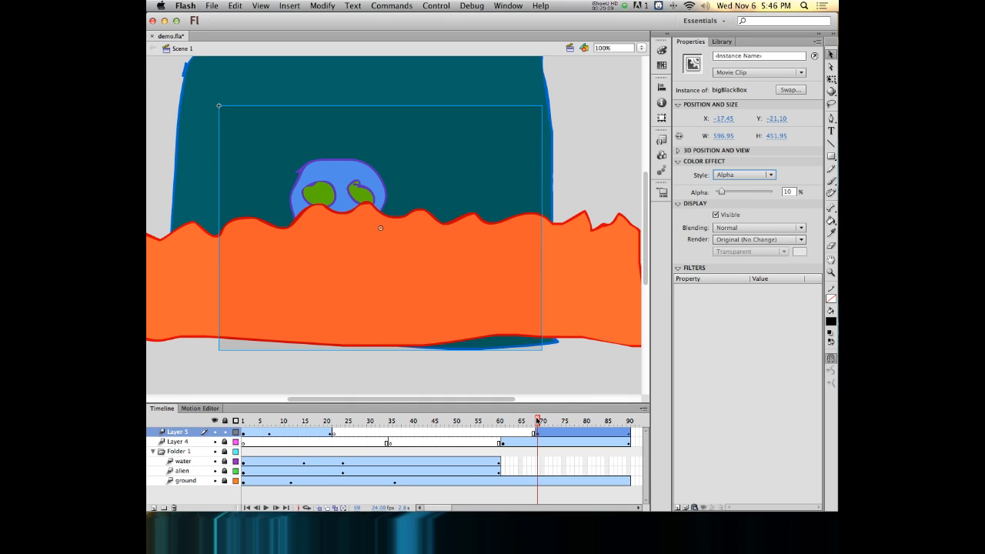
- Raise the black box's alpha to its maximum at frame 90 of Layer 5
drag(538, 420, 605, 418)
drag(616, 417, 629, 421)
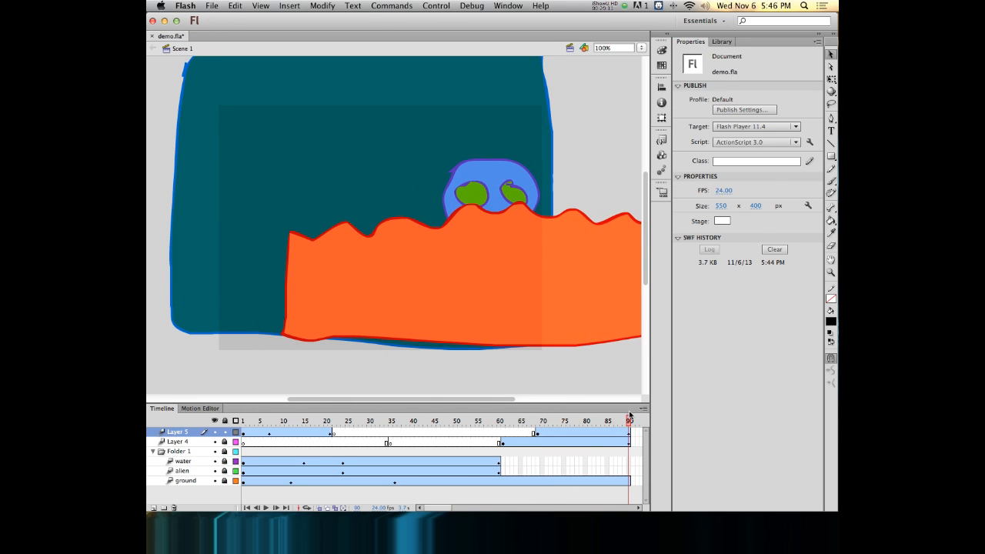
click(466, 168)
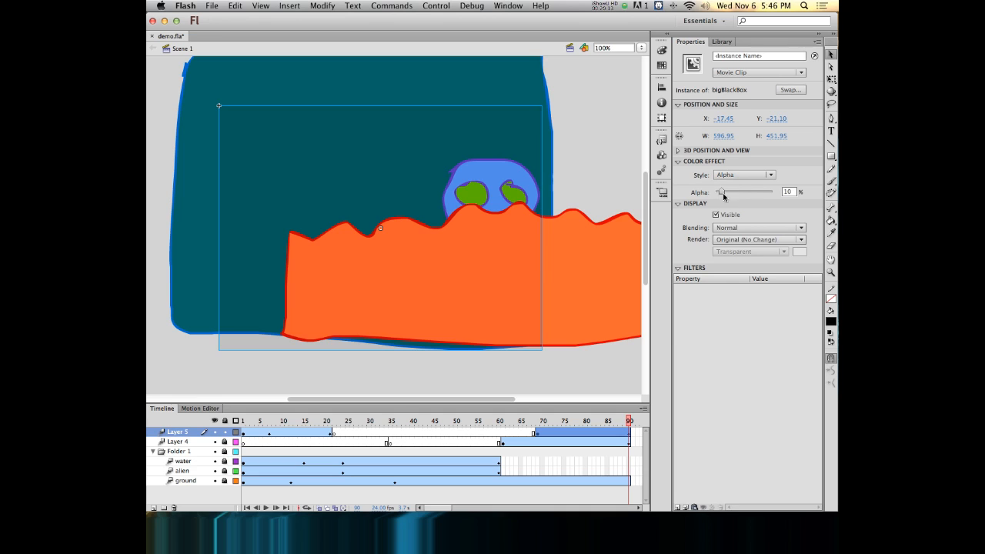
drag(722, 193, 816, 196)
- Return to frame 1 and test the movie to check the black box fades, then close the preview
drag(629, 422, 153, 332)
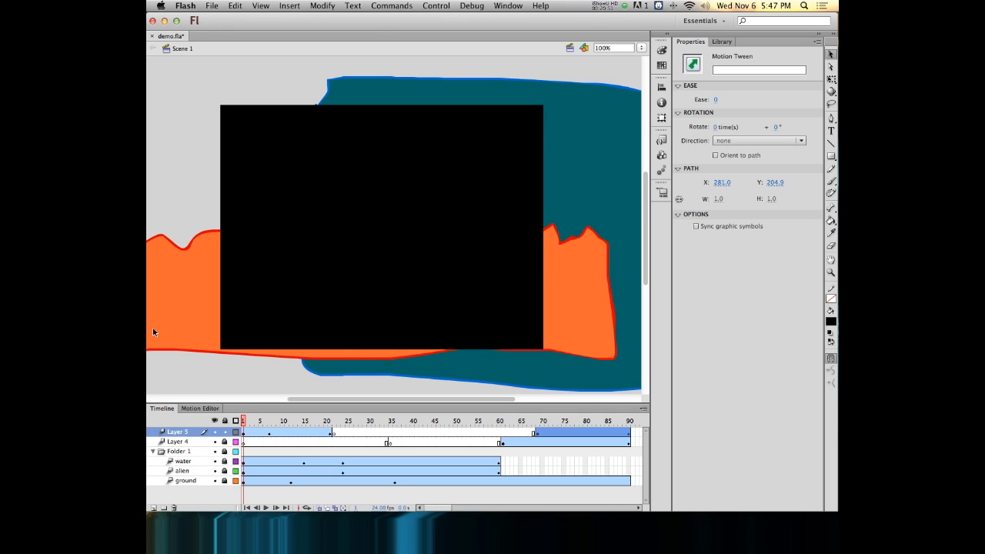
key(super+Return)
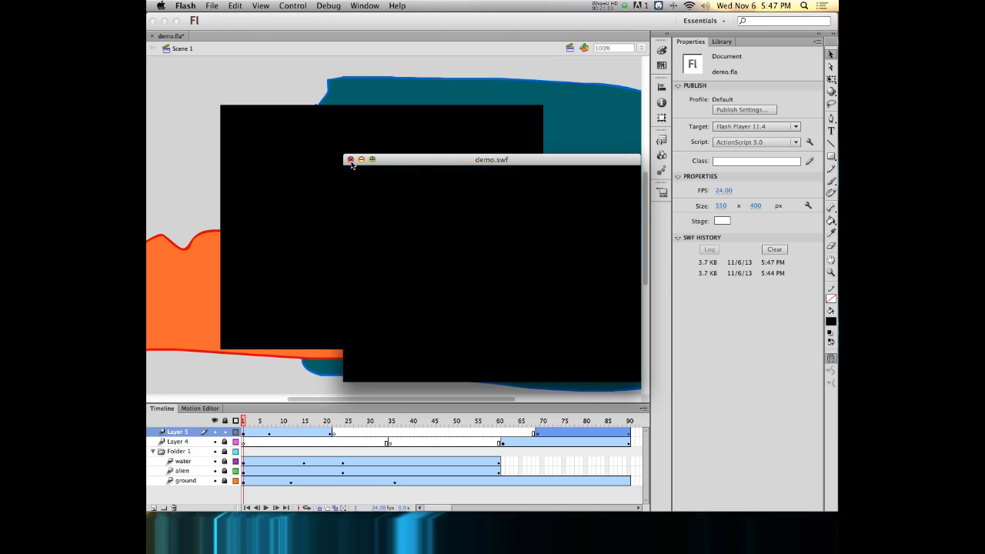
click(350, 160)
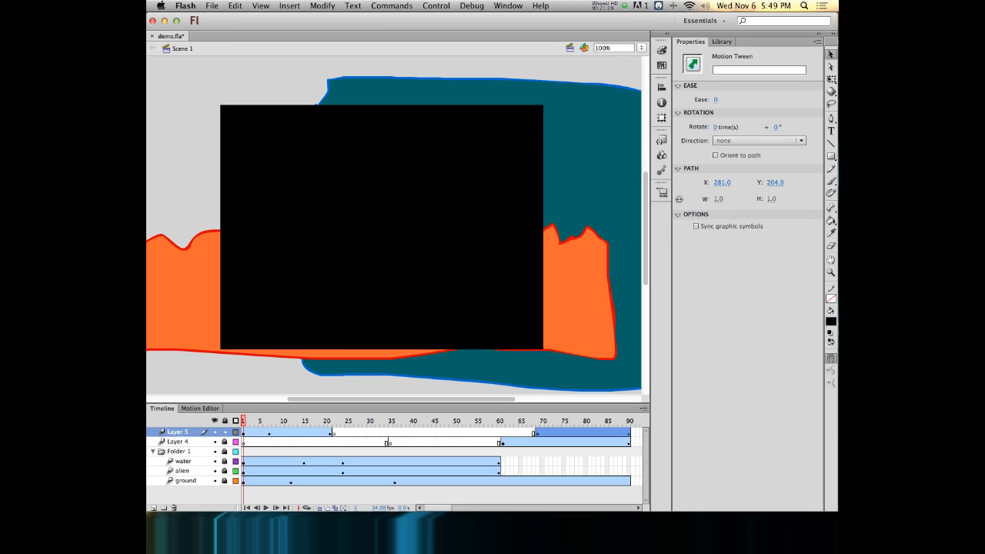
- Configure the Text tool with a white color and the Rockwell Extra Bold font
click(831, 132)
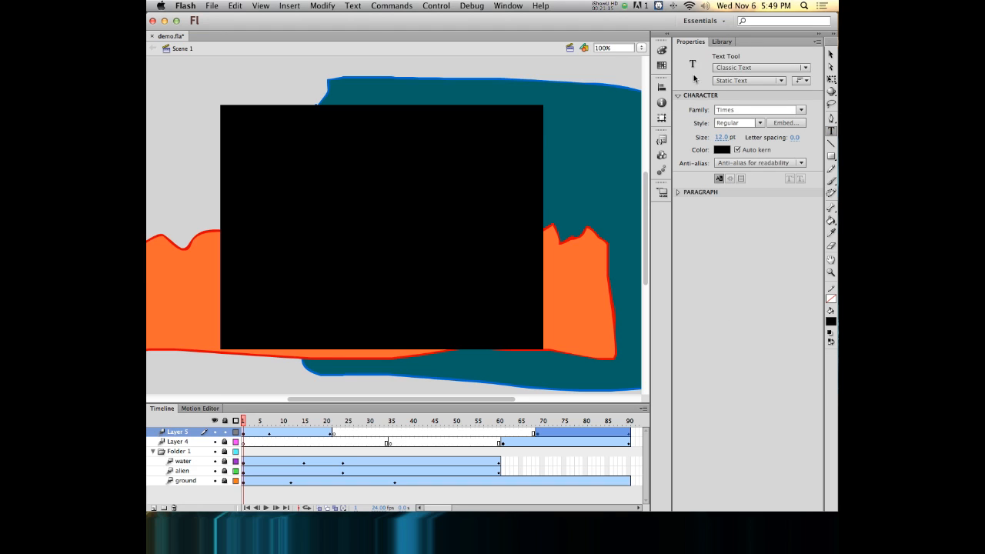
click(722, 150)
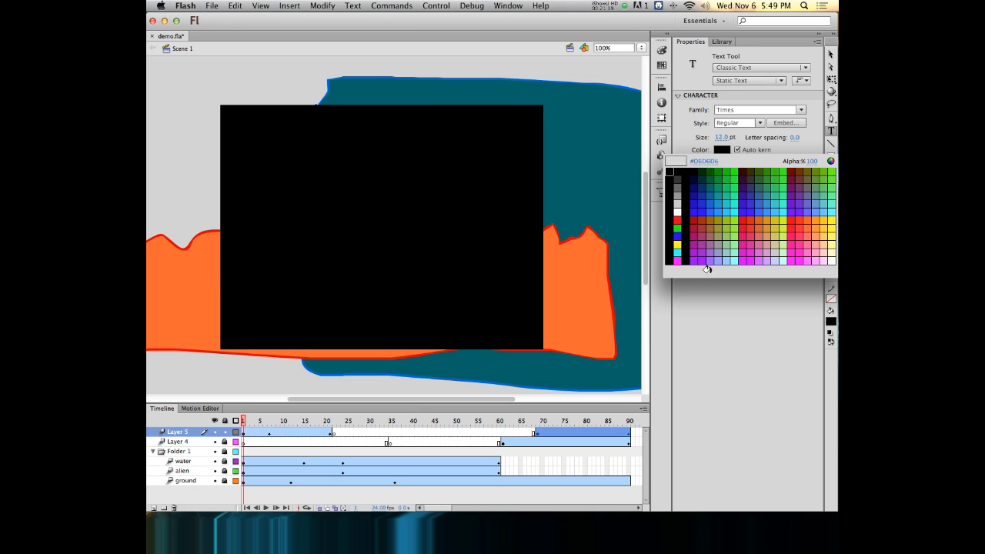
click(676, 211)
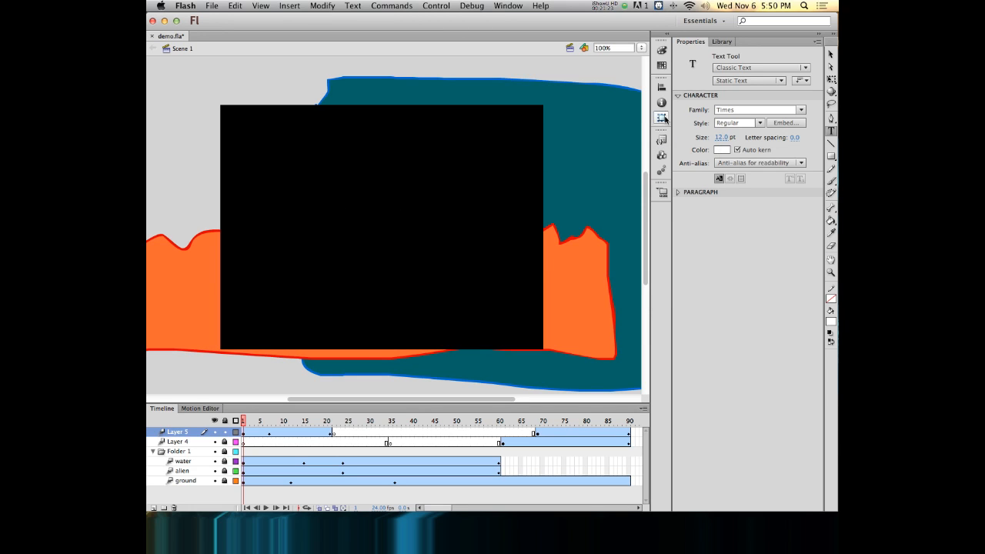
click(802, 110)
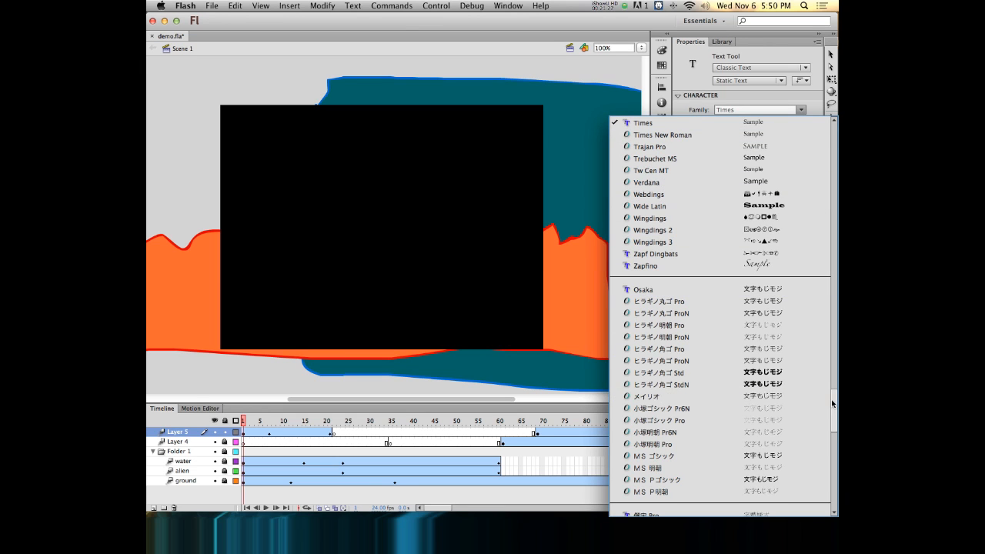
drag(834, 402, 838, 356)
click(679, 262)
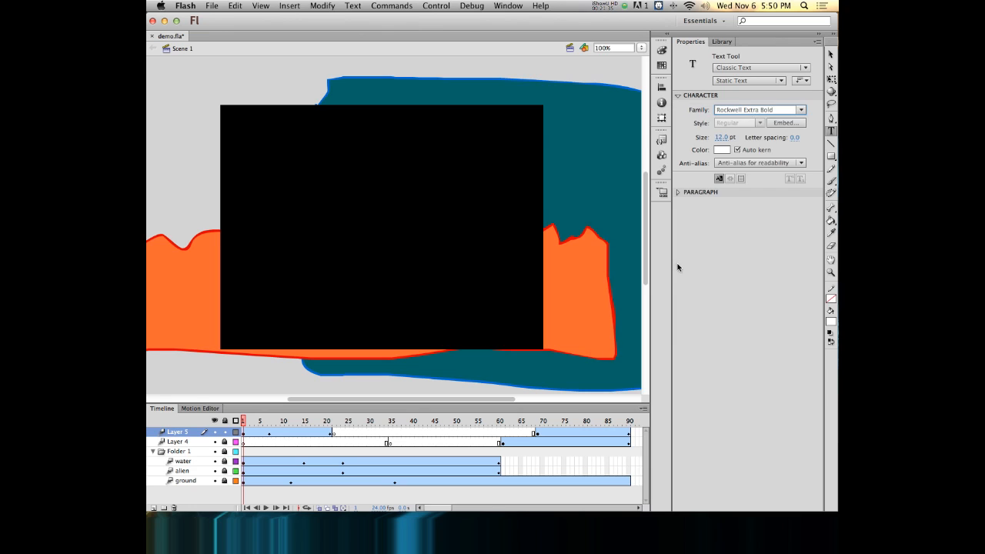
- Add a new layer above Layer 5 and place the title "My Awesome Awesome Project" over the black box
click(266, 185)
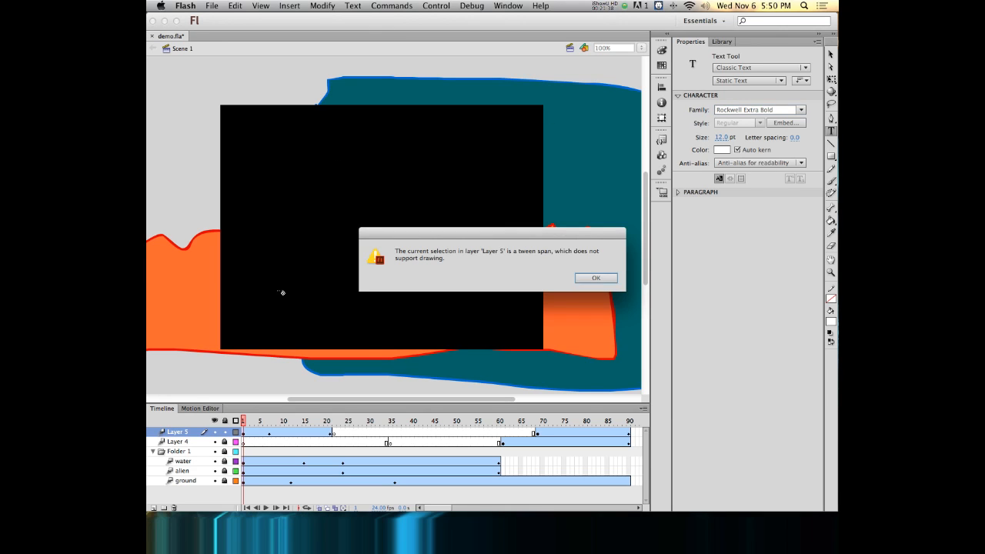
click(596, 278)
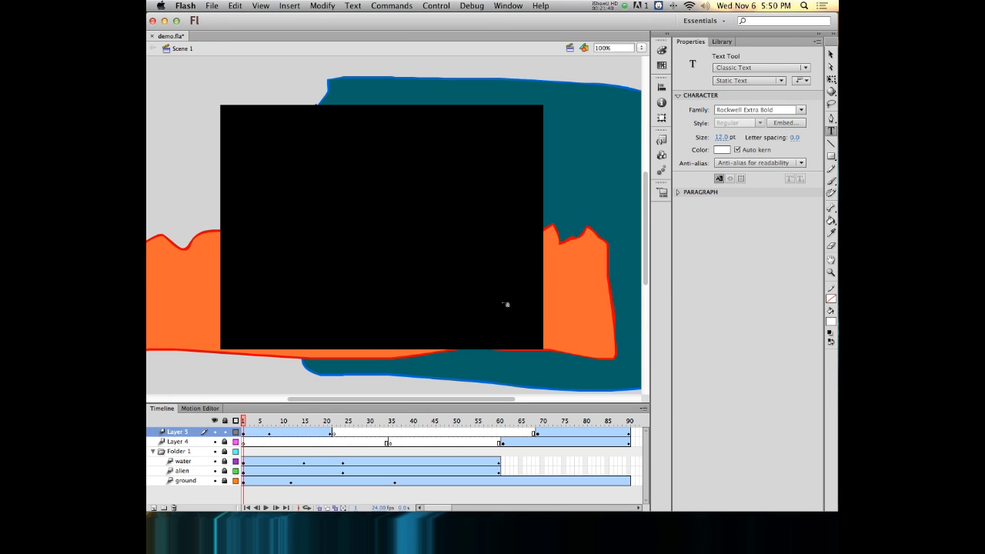
click(154, 508)
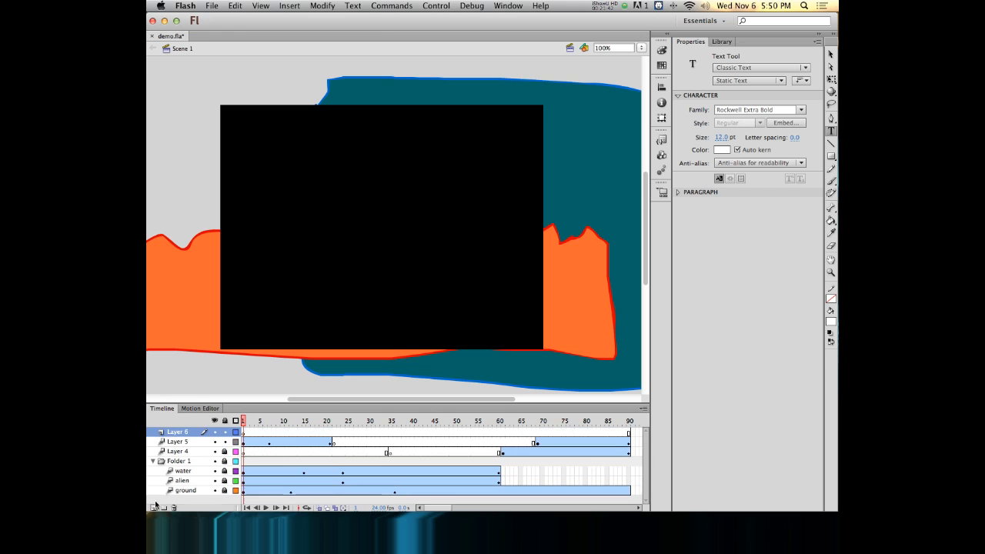
click(273, 163)
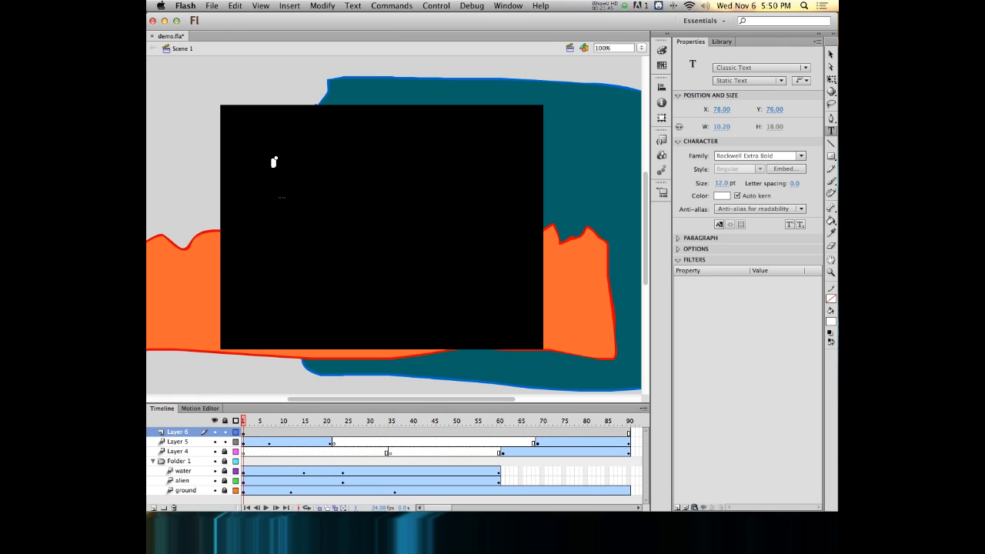
text(My Aw)
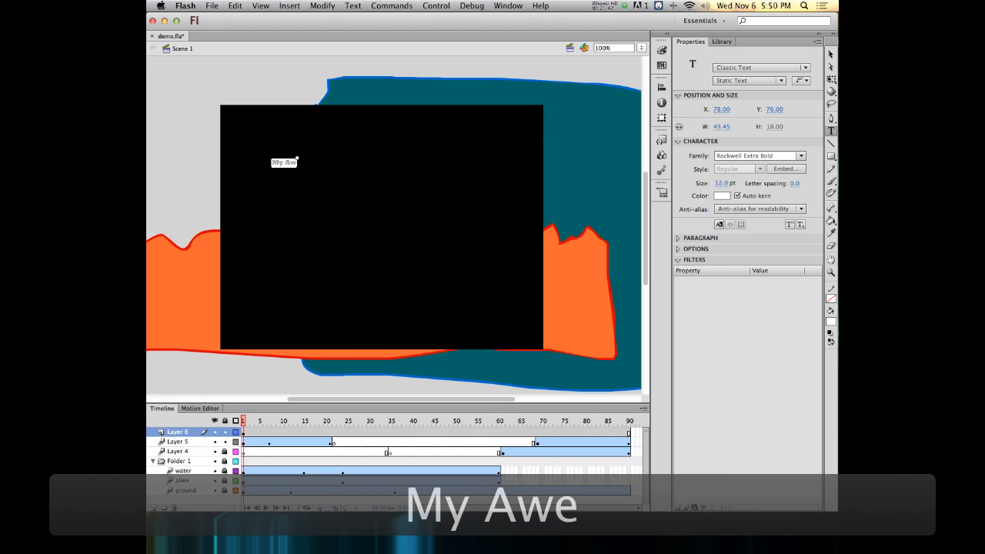
text(esome)
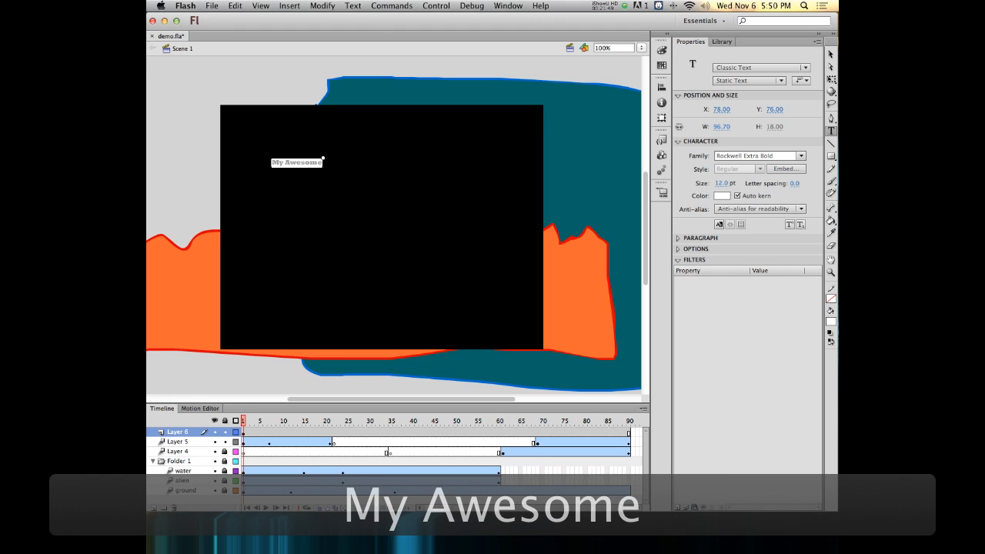
text( Awesome)
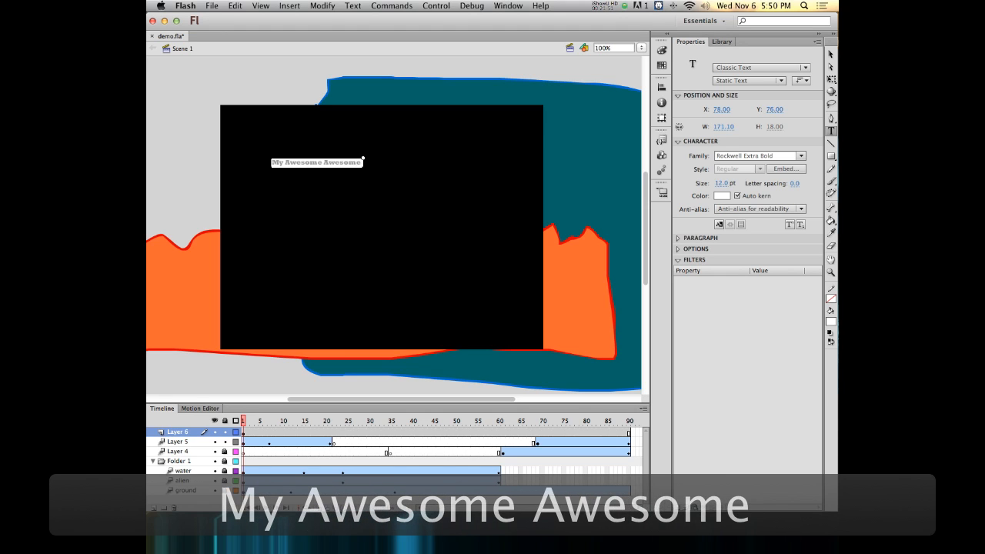
text( Project)
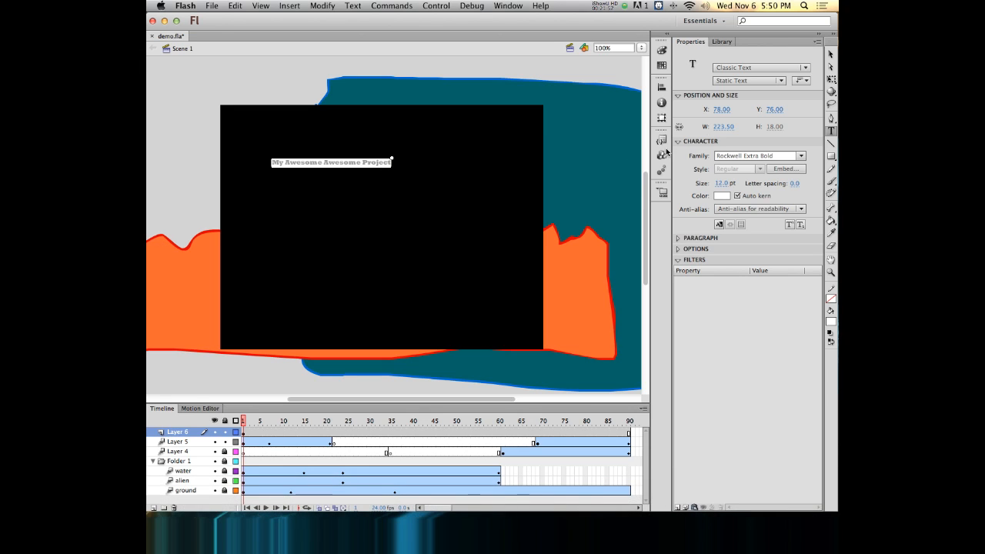
- Set the title text's font size to 24 pt
click(831, 54)
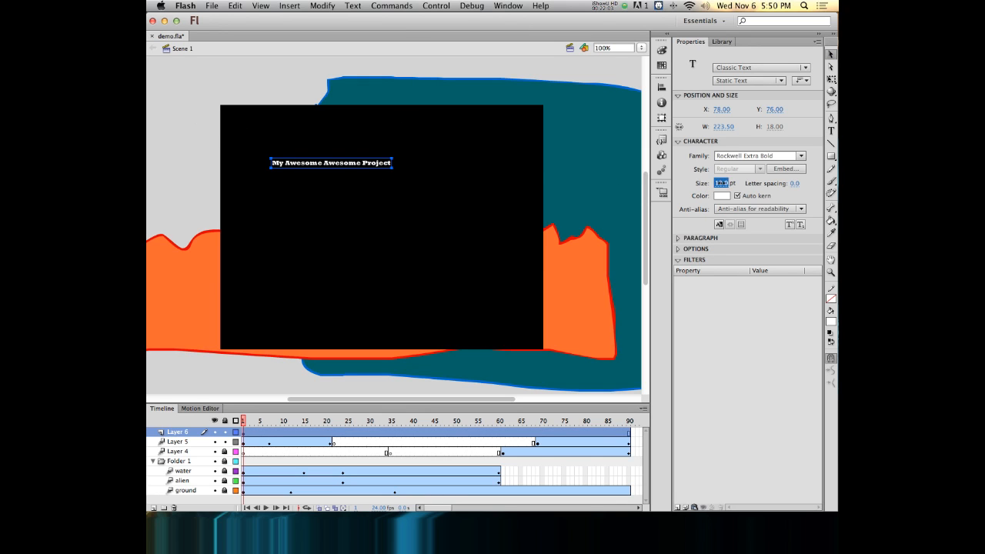
drag(722, 183, 729, 182)
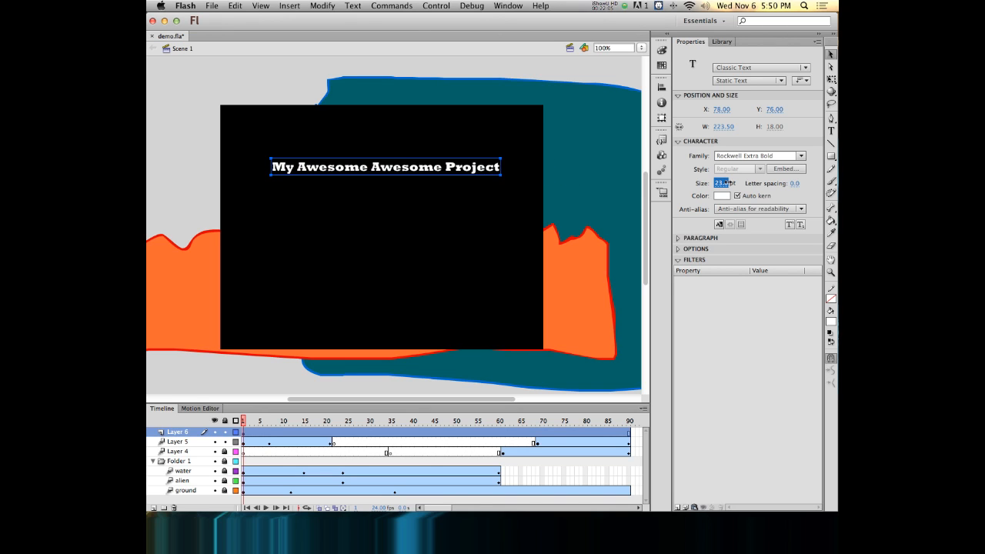
text(24)
key(Return)
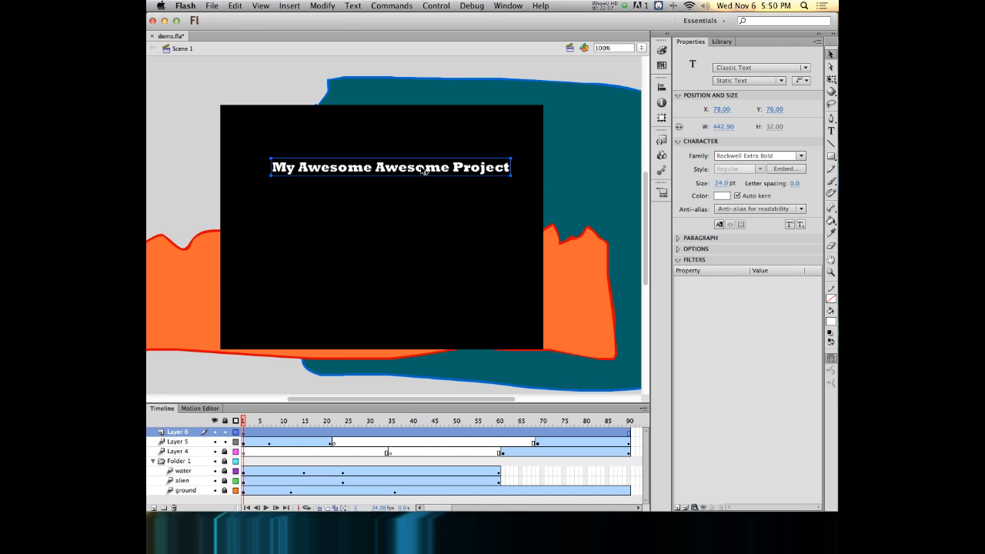
- Move the title text down and nudge it left to X 72, Y 122, centering it on the stage
drag(424, 171, 423, 196)
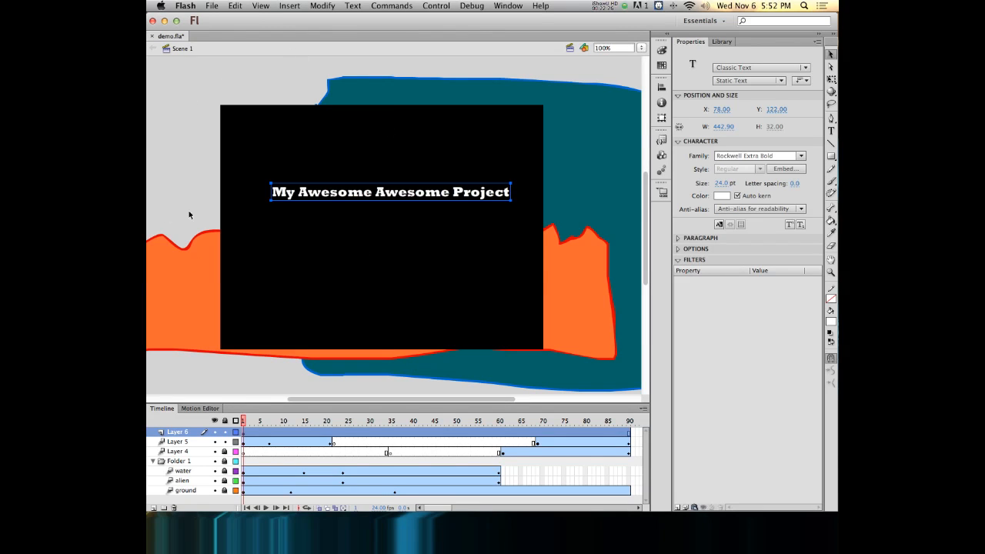
key(Left)
key(Left)
key(Left)
key(Left)
key(Left)
key(Left)
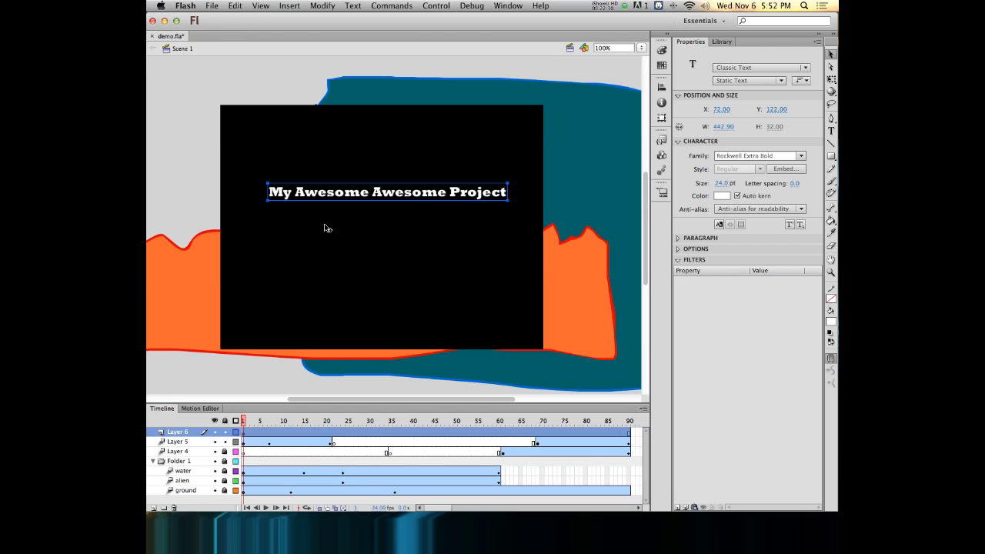
- Test the movie to check how the title plays over the animation, and close the preview
key(super+Return)
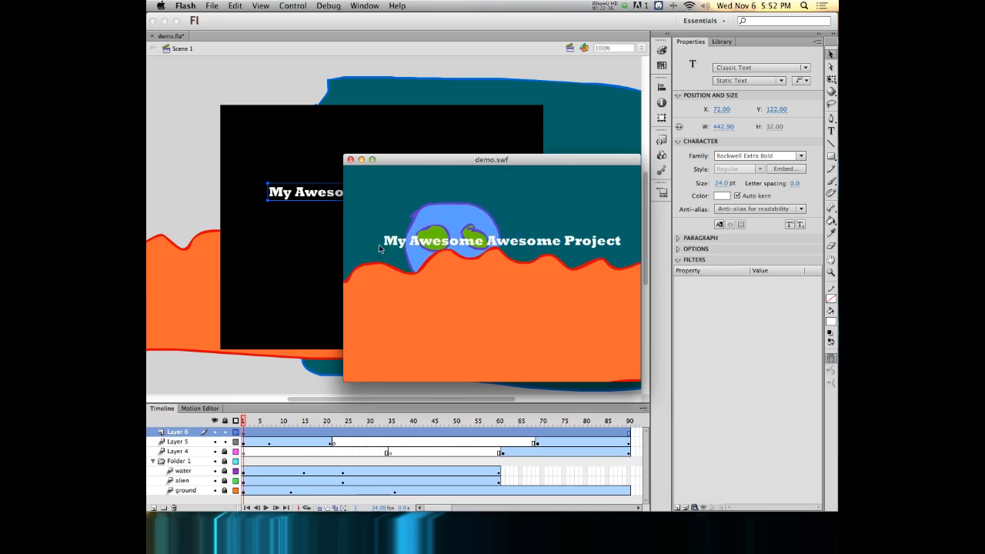
click(350, 160)
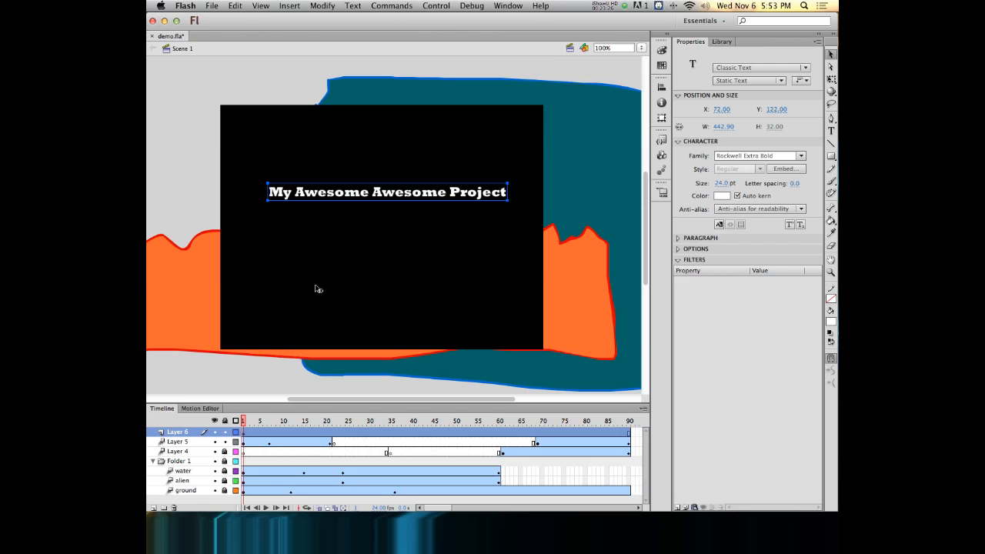
- Break the title text apart twice, first into individual letters and then into vector shapes
click(322, 5)
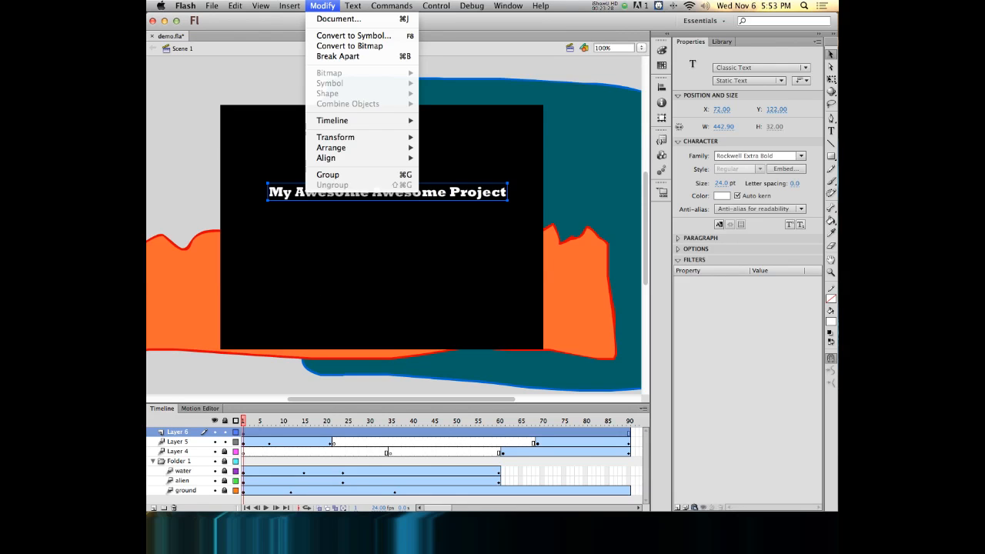
click(357, 57)
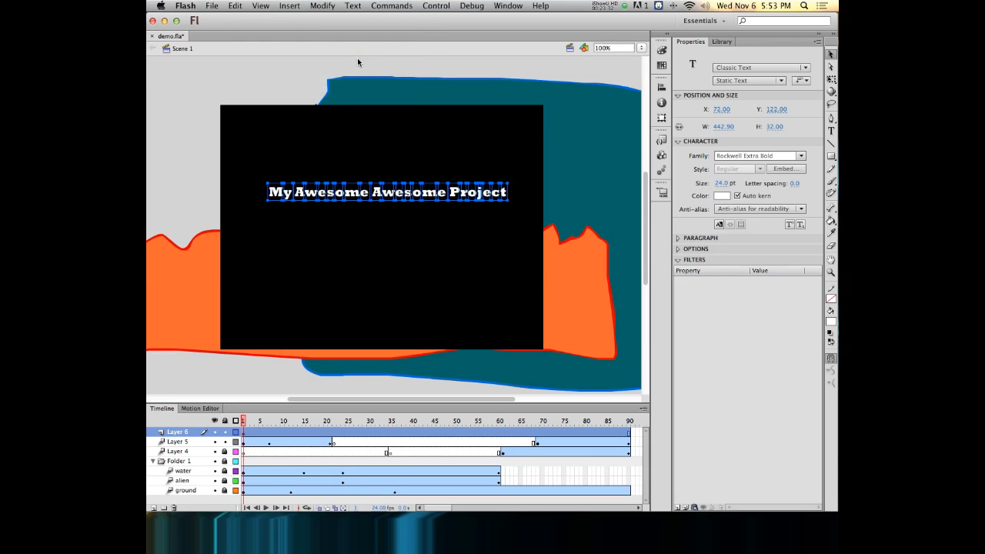
key(super+equal)
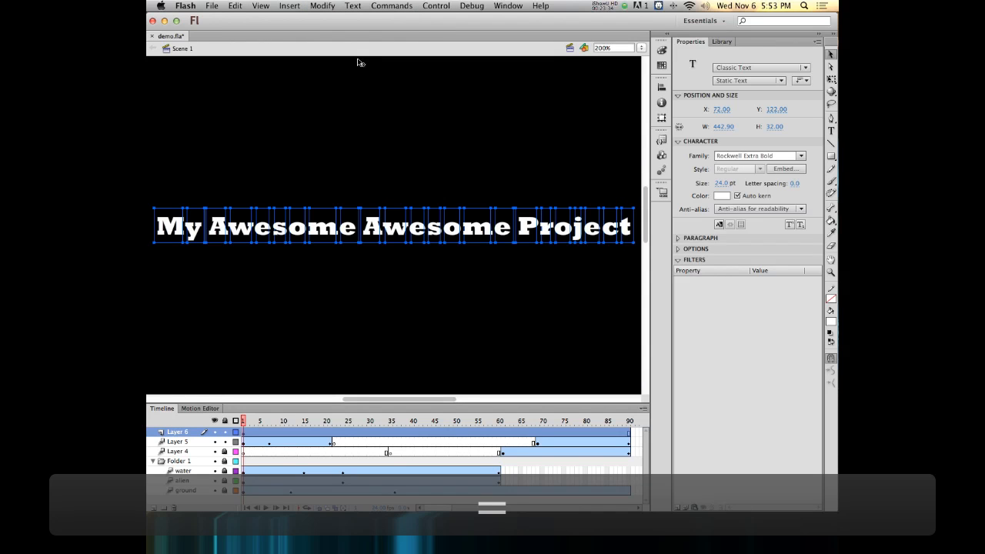
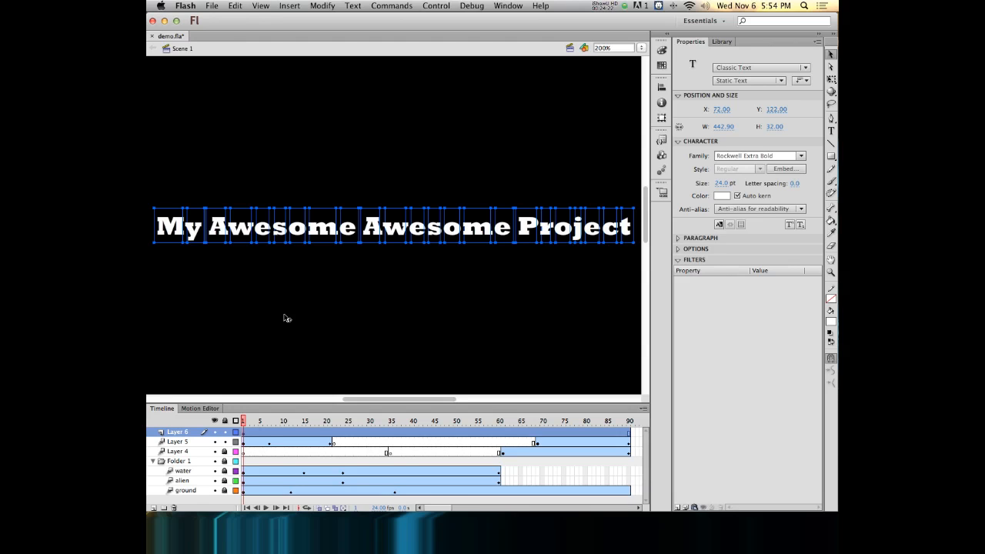
click(323, 6)
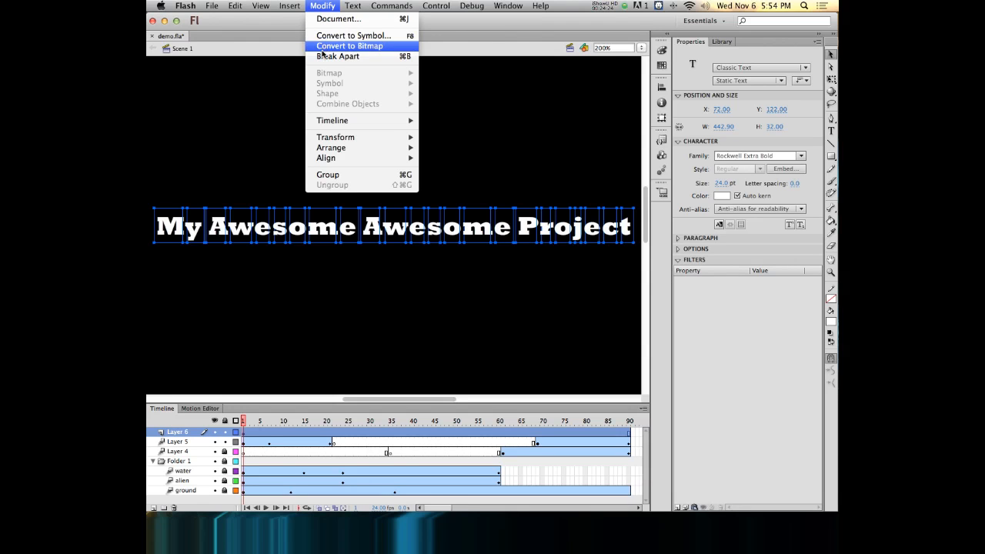
click(324, 58)
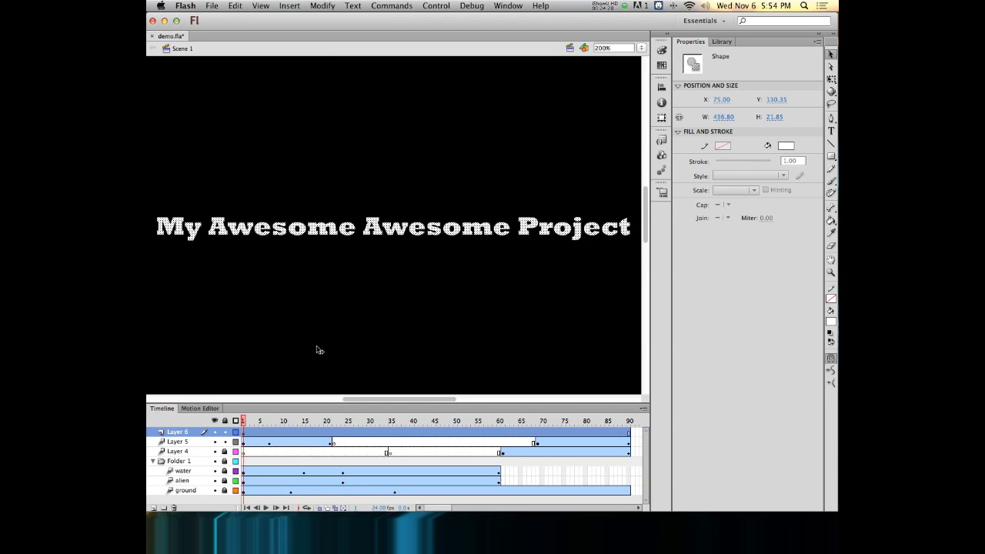
- Fill the letter A of the title's second "Awesome" with teal
click(371, 256)
click(225, 443)
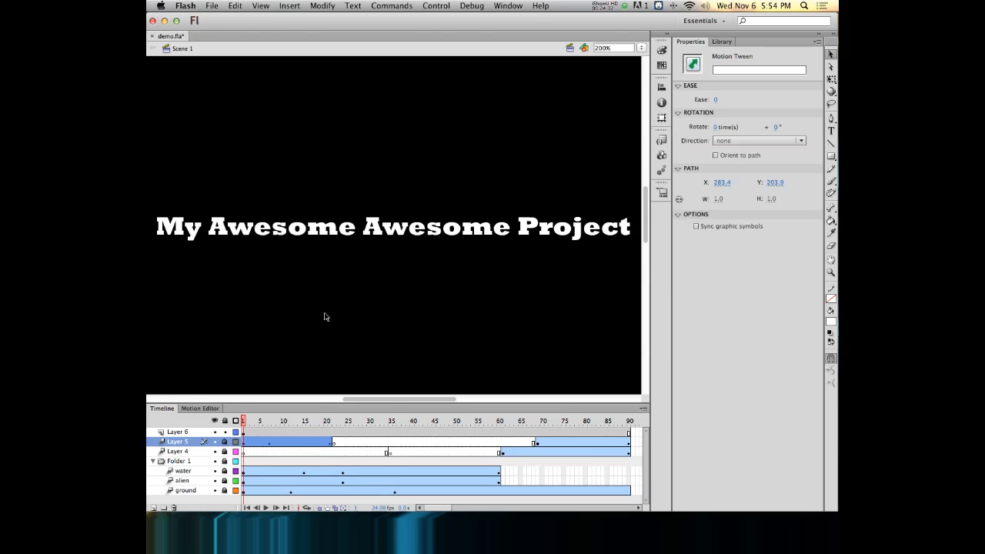
click(377, 231)
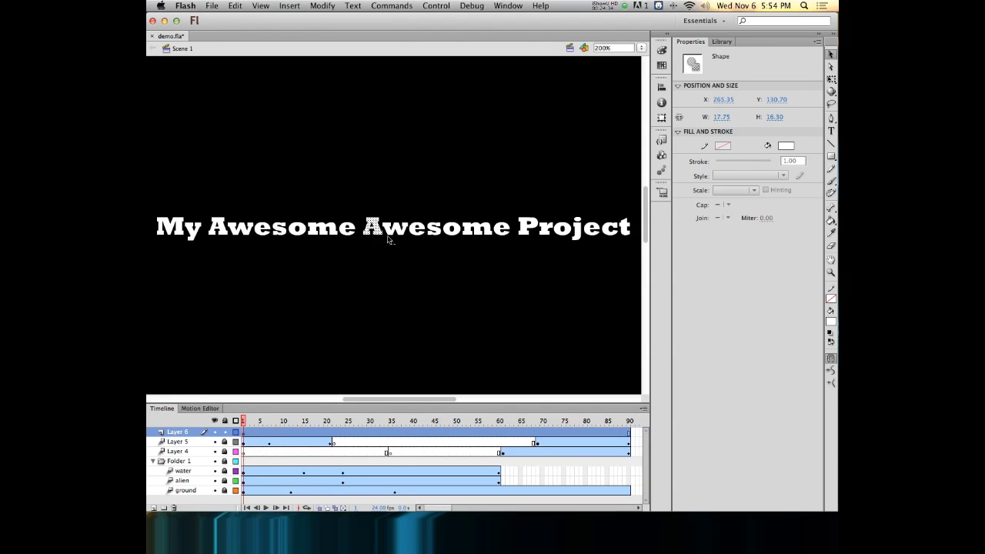
click(788, 146)
click(774, 194)
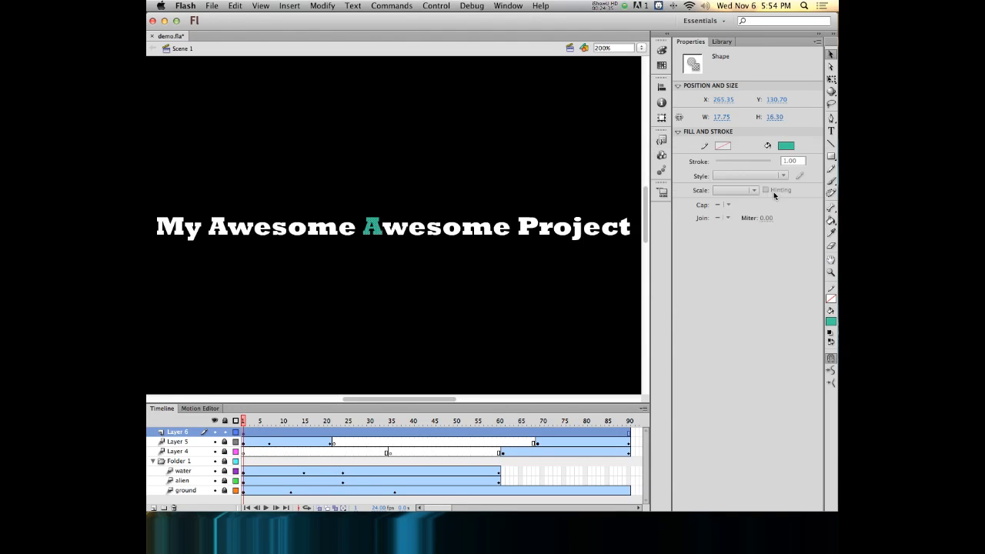
click(342, 280)
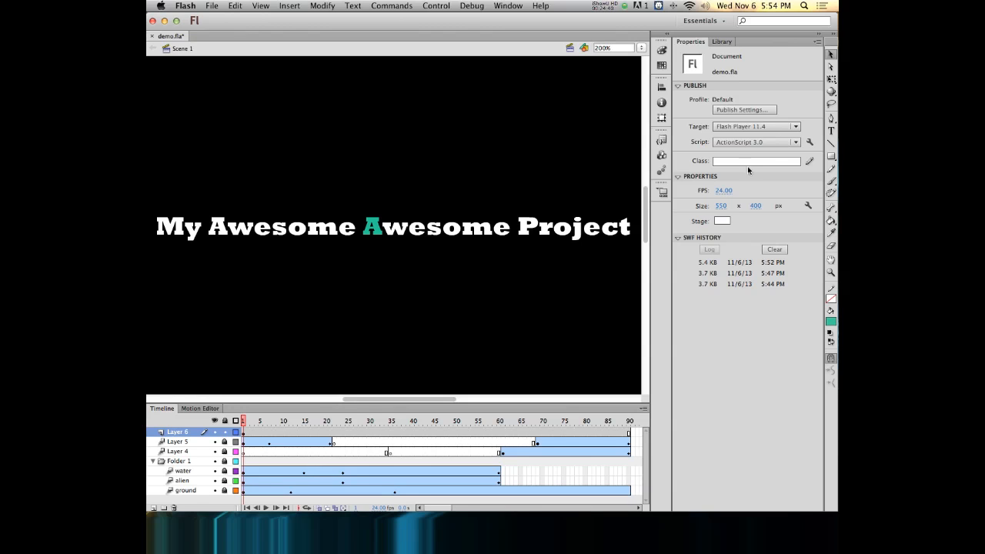
- Try to edit the broken-apart title lettering with the Text tool
click(831, 130)
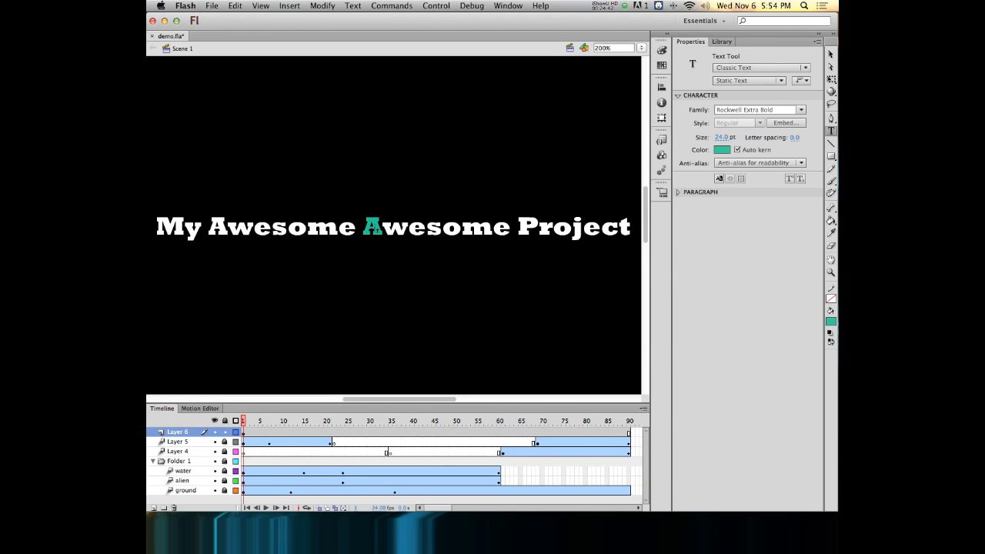
click(377, 202)
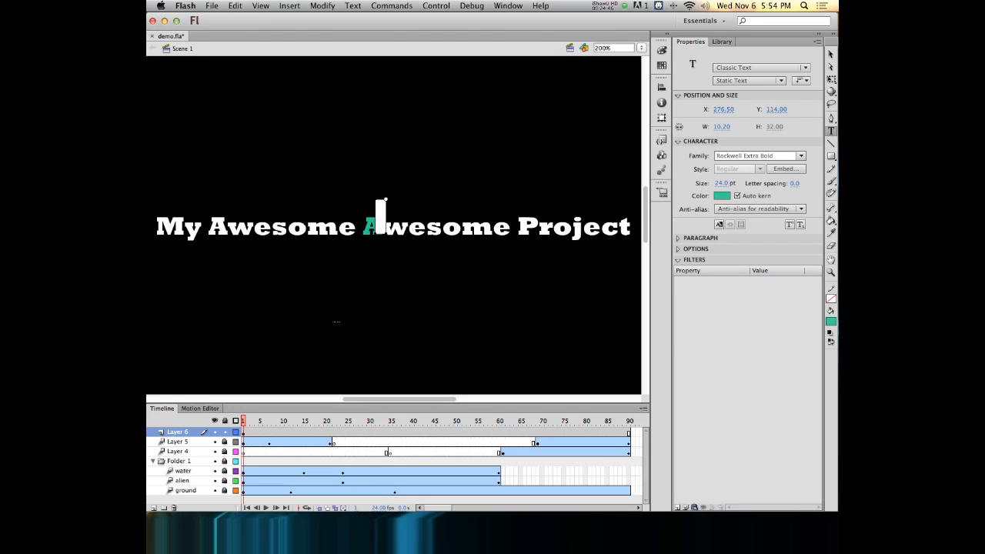
key(Escape)
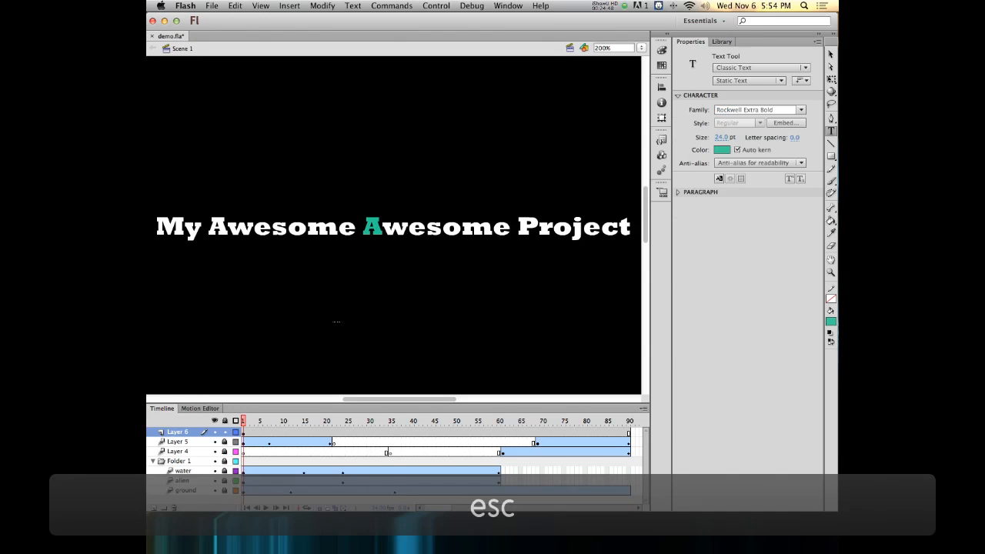
- Undo the teal fill on the letter A of the second "Awesome"
key(super+z)
key(super+z)
key(super+z)
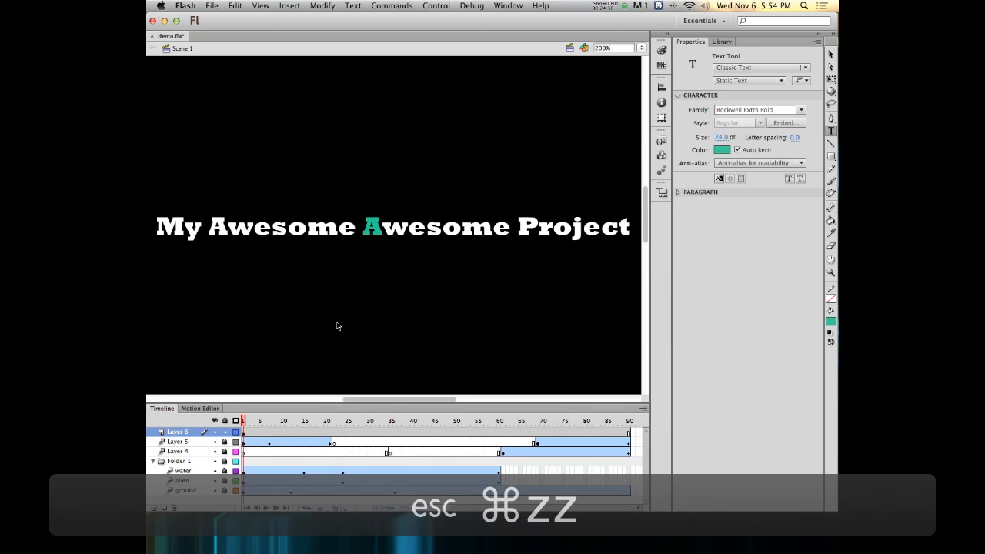
key(super+z)
key(super+z)
key(super+z)
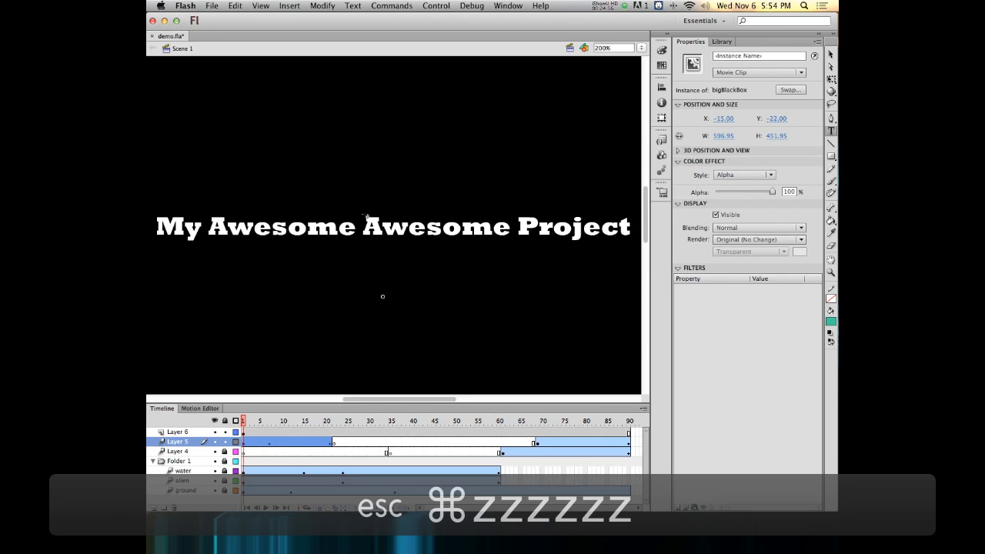
- Select the letter m of the second "Awesome", and undo both Break Apart operations on the title
key(v)
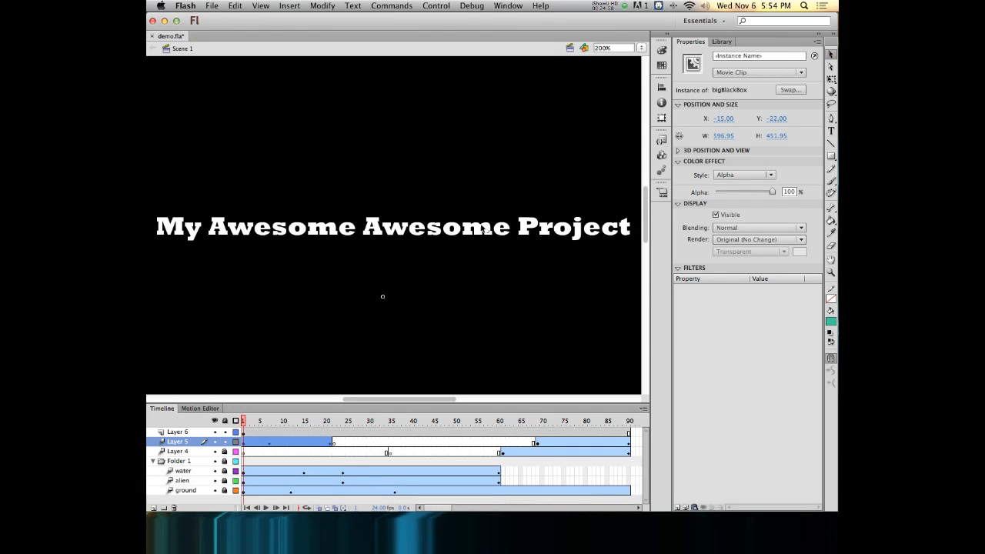
click(484, 229)
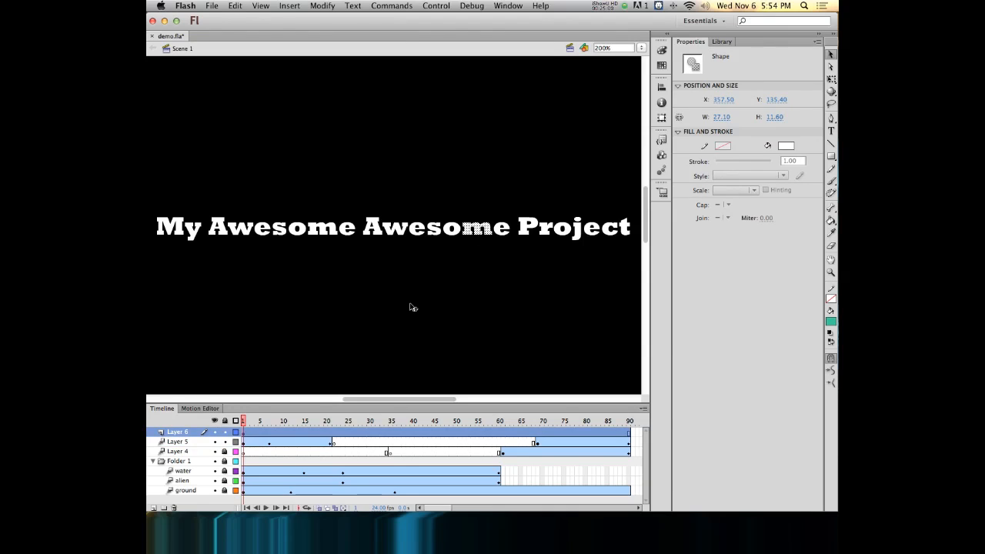
key(super+z)
key(super+z)
key(super+z)
key(super+z)
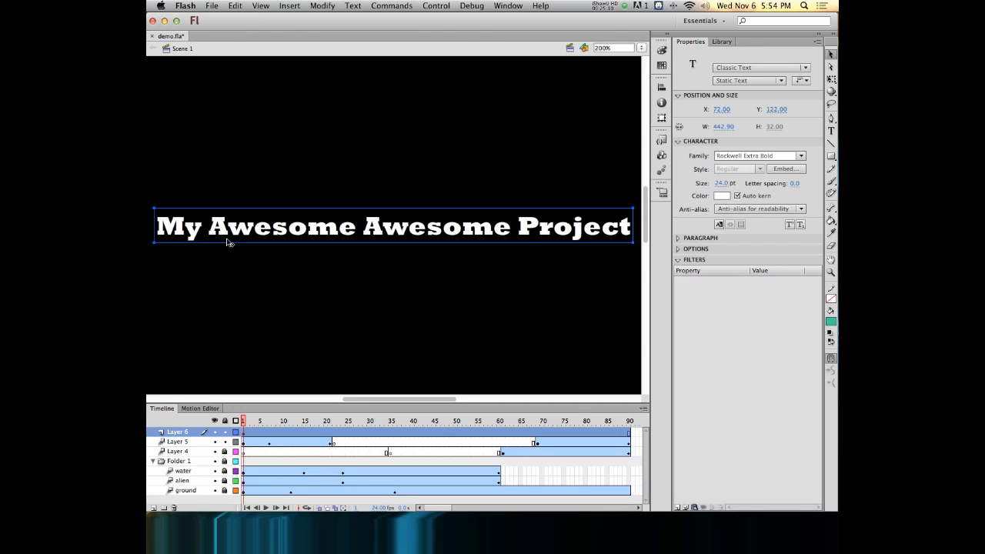
- Convert the title text to a movie clip symbol named "title" and create a motion tween on it
key(F8)
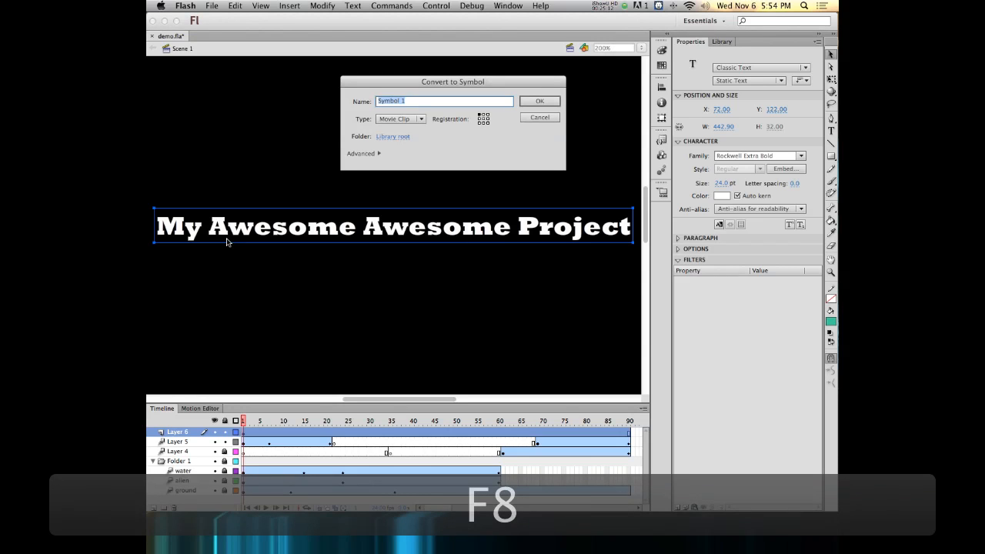
text(title)
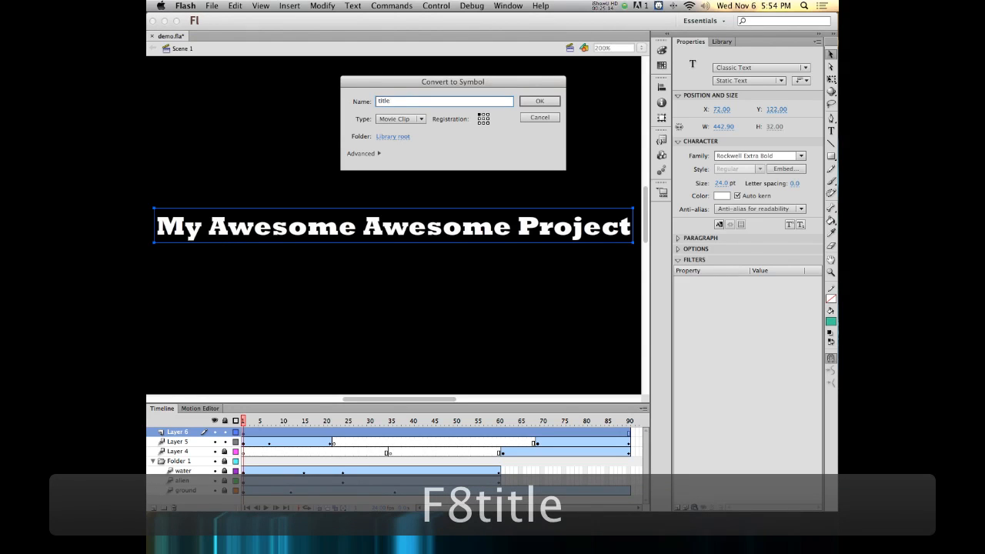
key(Return)
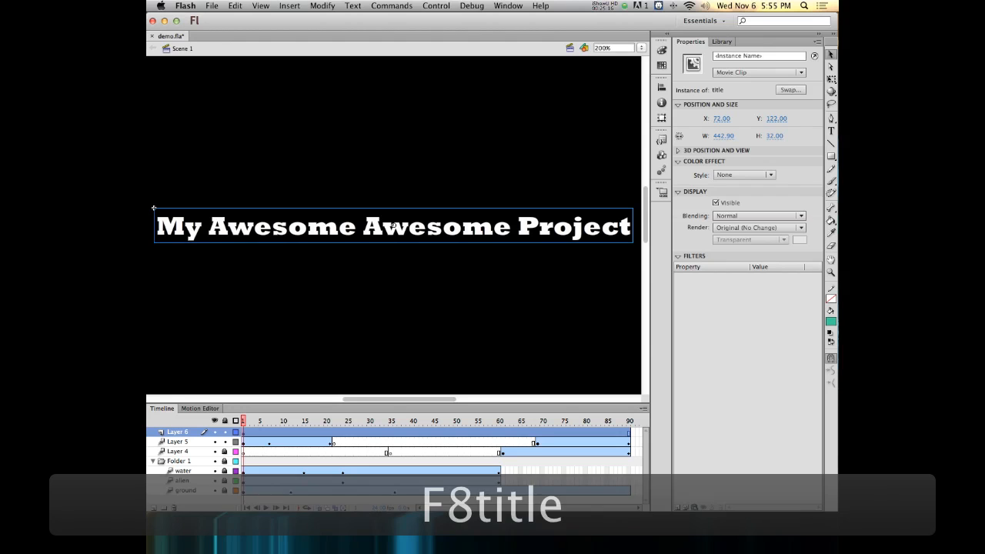
right_click(278, 233)
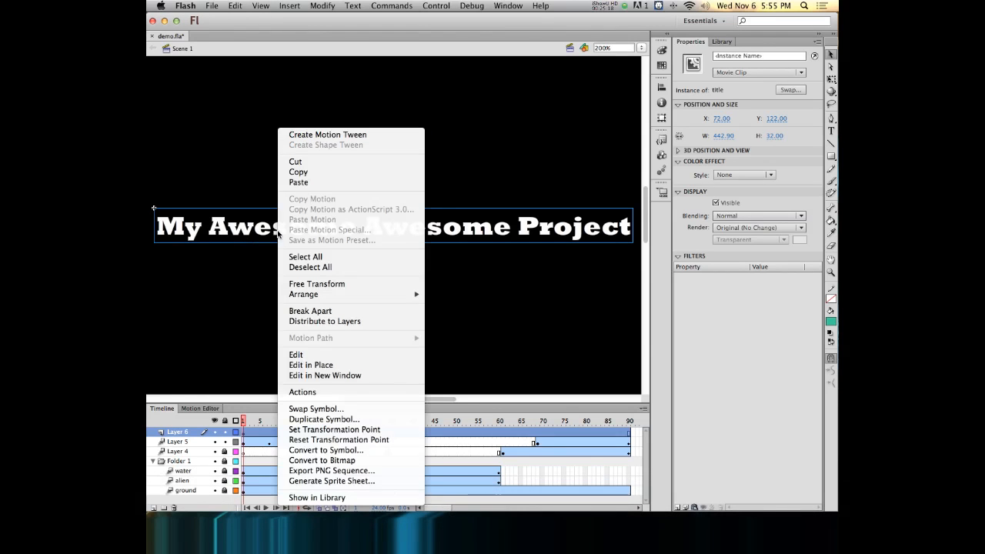
click(327, 135)
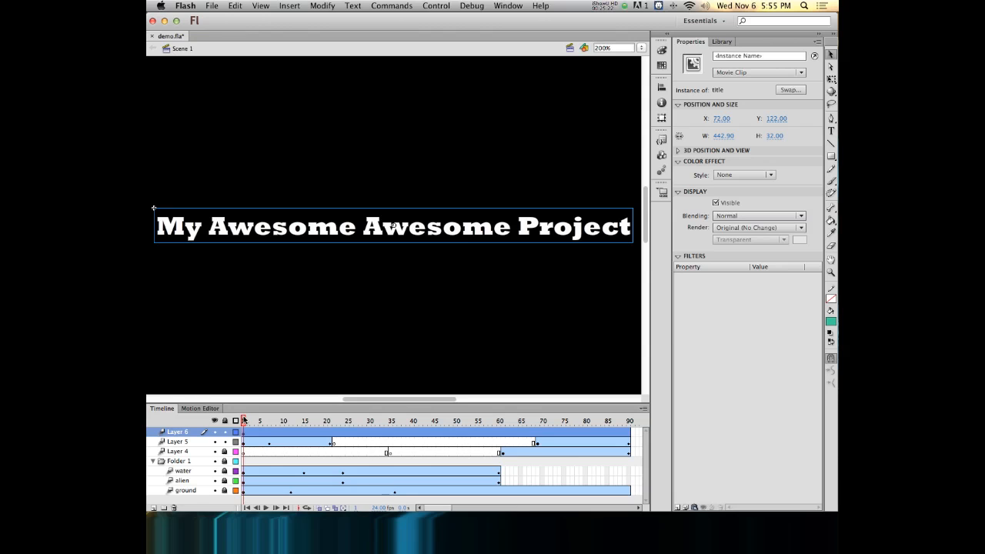
- Apply an Alpha color effect to the title at frame 1 and lower its alpha to 11%
key(super+minus)
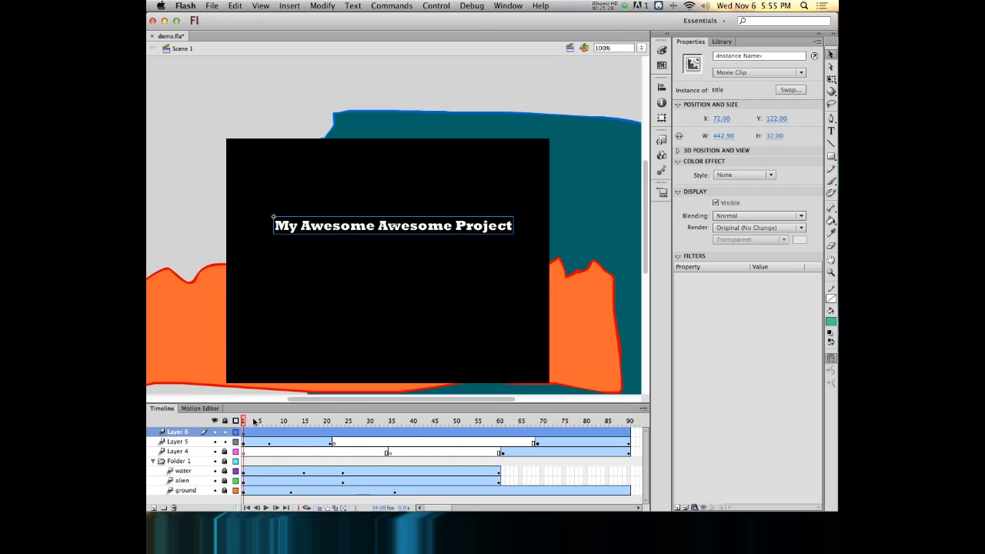
mouse_move(243, 423)
mouse_down()
mouse_move(381, 423)
mouse_move(219, 418)
mouse_move(231, 416)
mouse_up()
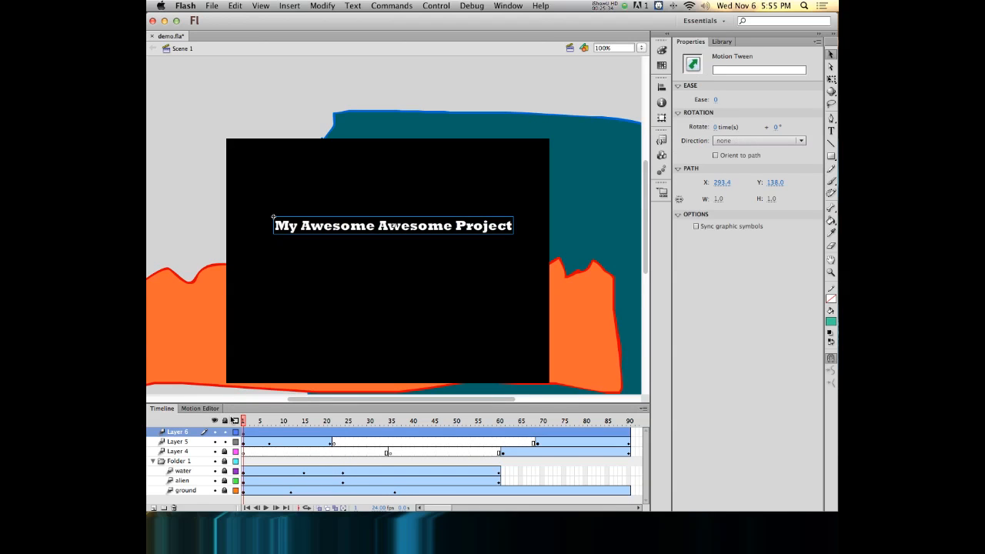
click(463, 231)
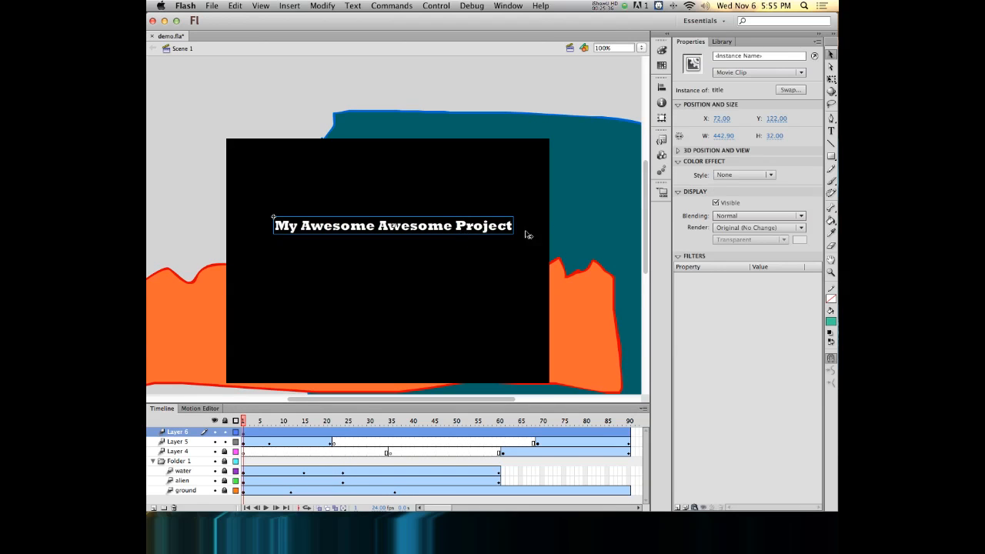
click(731, 176)
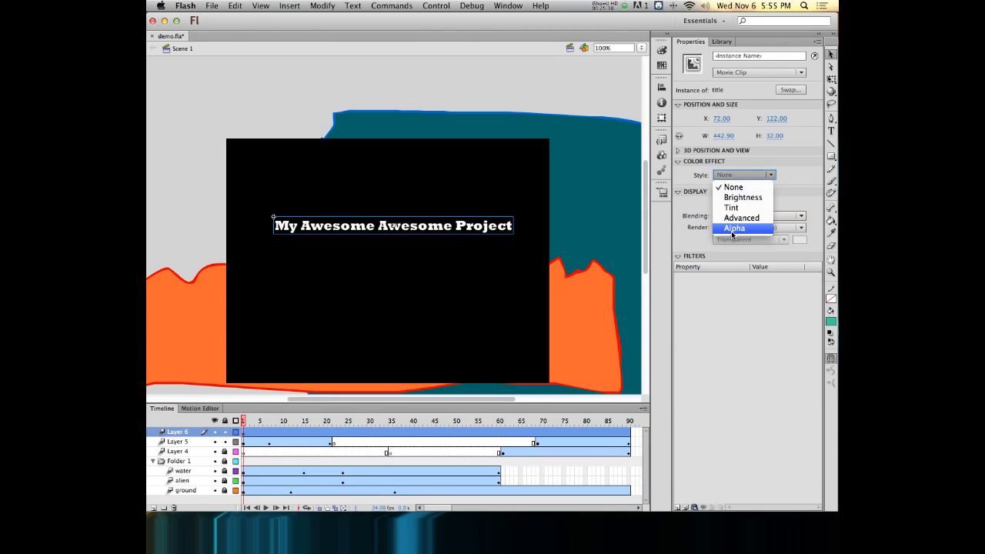
click(731, 236)
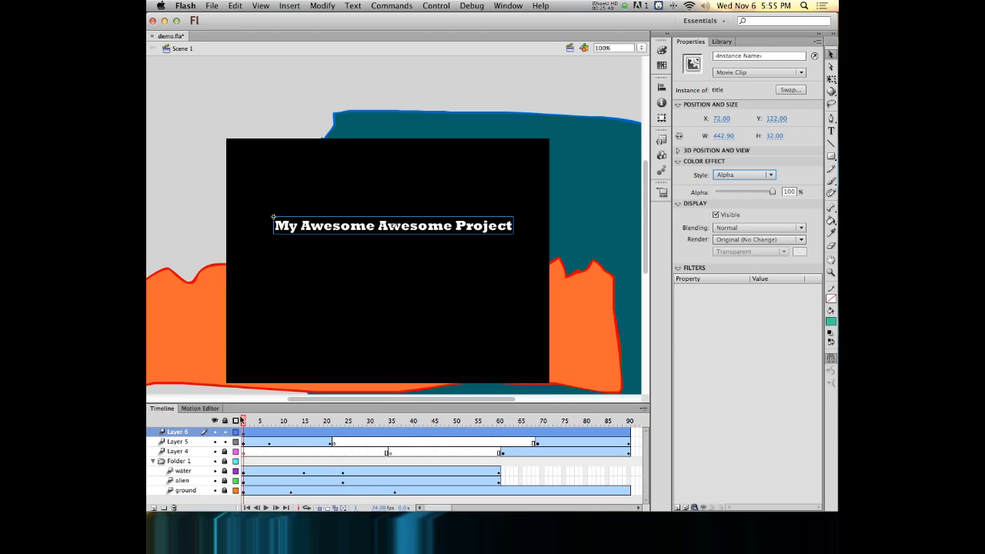
mouse_move(243, 421)
mouse_down()
mouse_move(268, 420)
mouse_move(243, 421)
mouse_up()
click(504, 225)
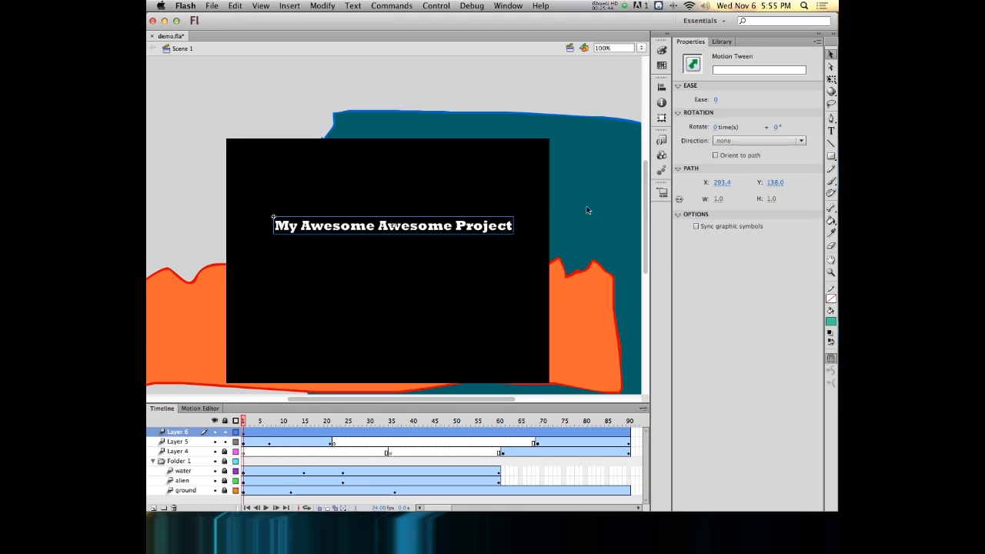
click(487, 229)
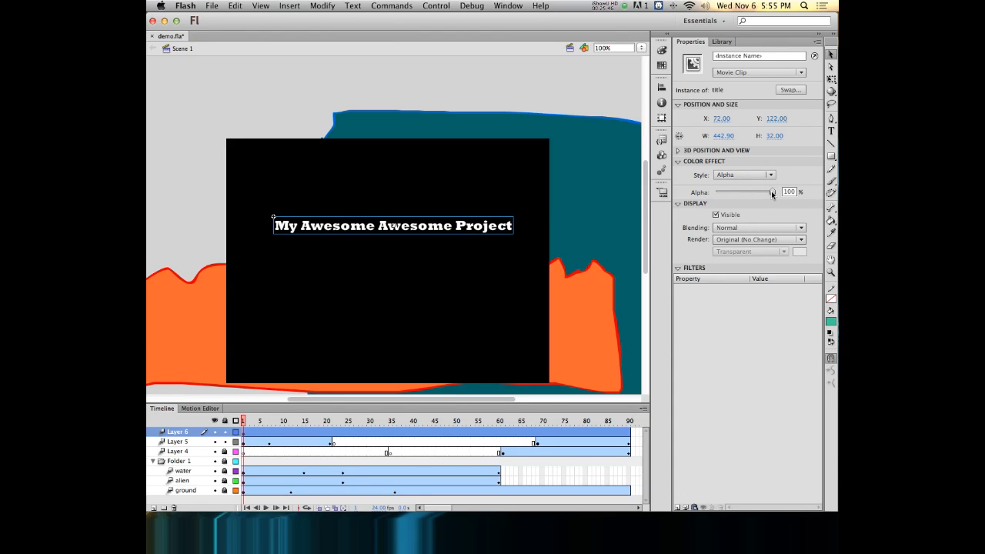
drag(772, 191, 723, 192)
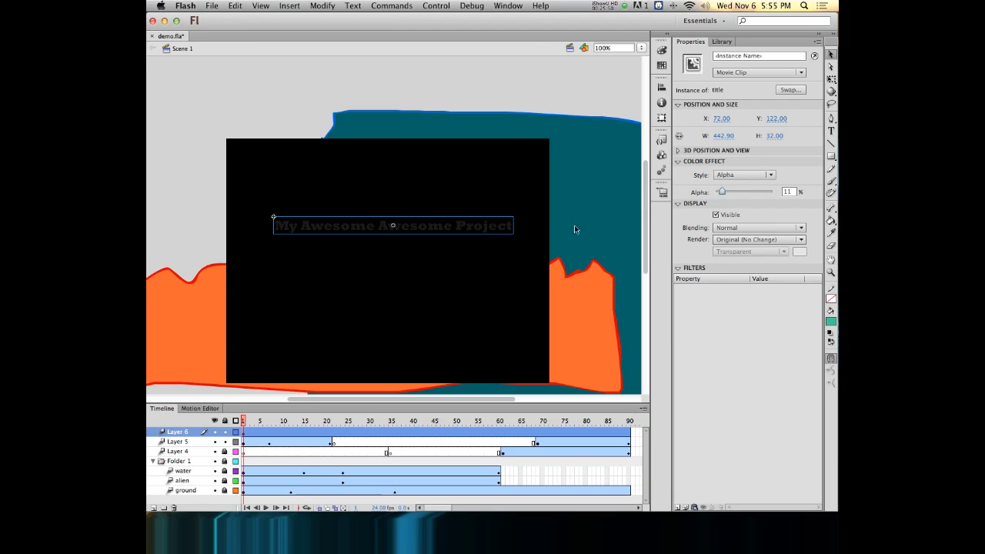
- Raise the title's alpha to full opacity at frame 7
drag(242, 421, 269, 423)
click(450, 376)
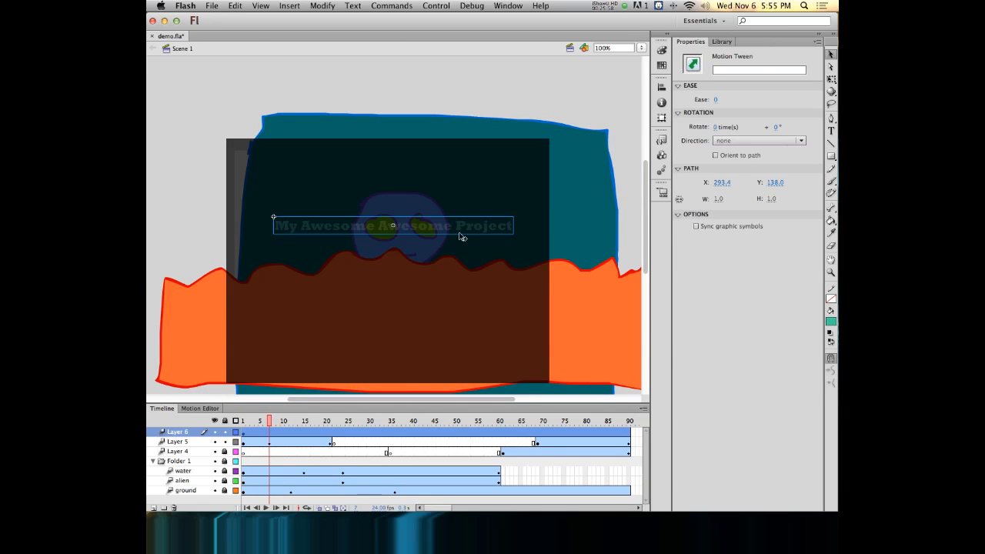
click(408, 228)
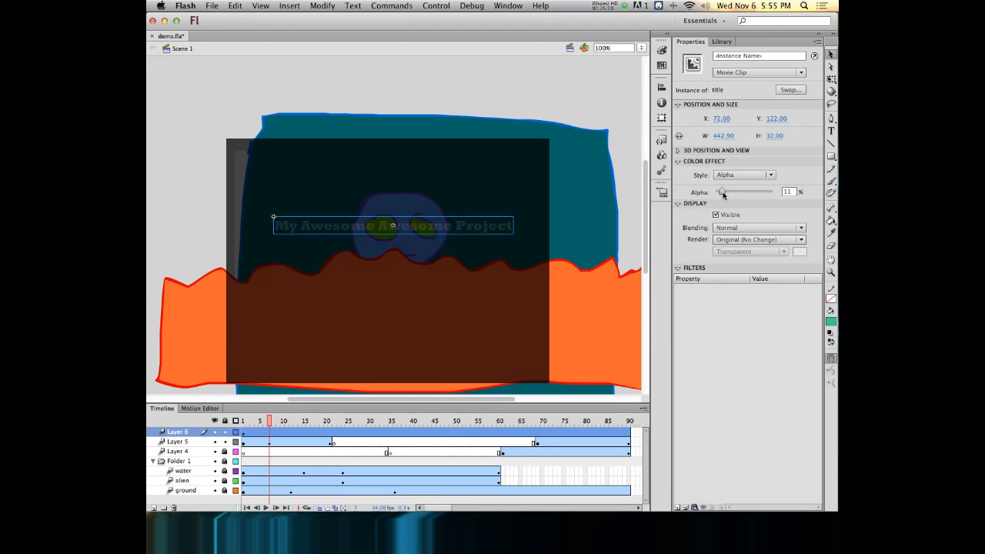
drag(722, 194, 778, 201)
- Insert a keyframe in the title's motion tween on Layer 6 at frame 25
drag(270, 422, 348, 416)
click(357, 436)
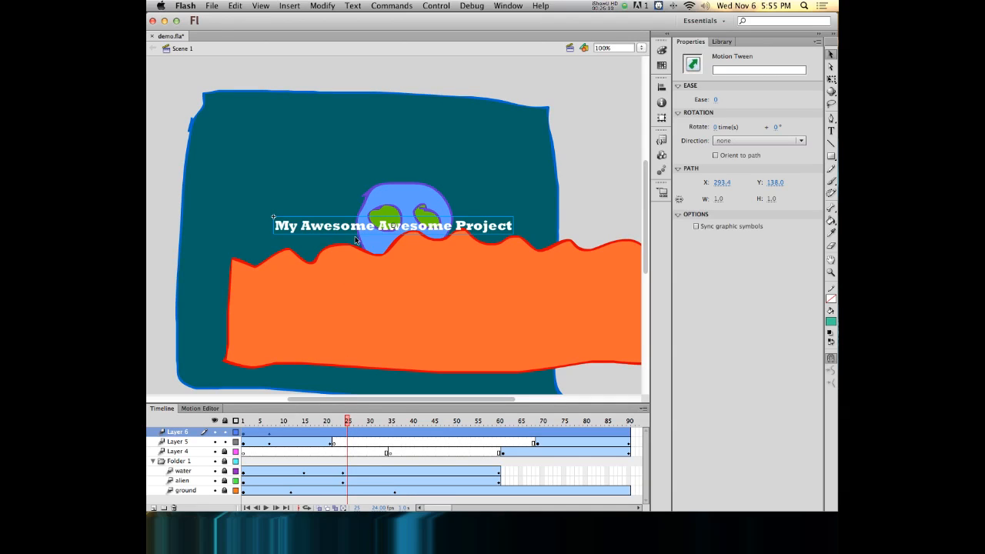
key(F6)
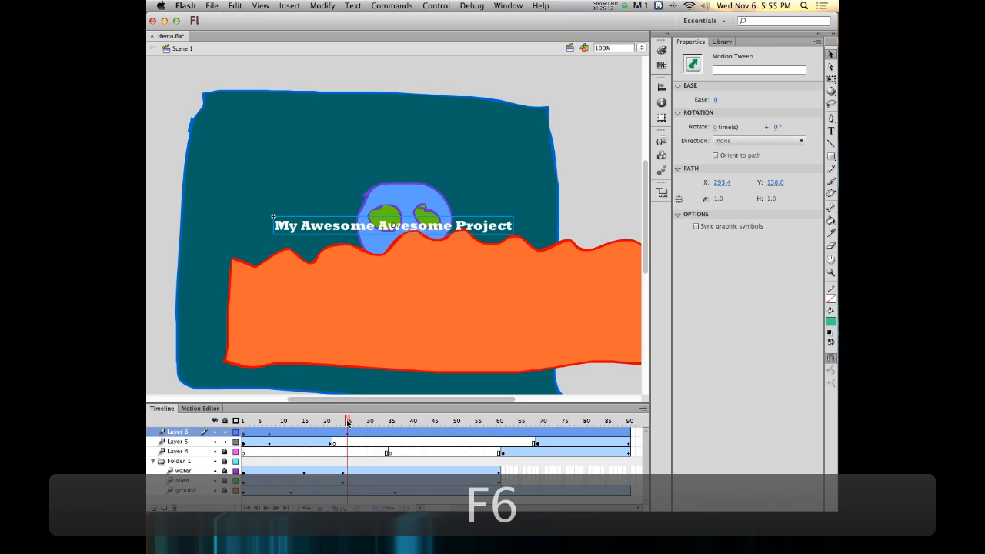
- Lower the title's alpha to 10% at frame 34 in its motion tween on Layer 6
drag(347, 423, 386, 421)
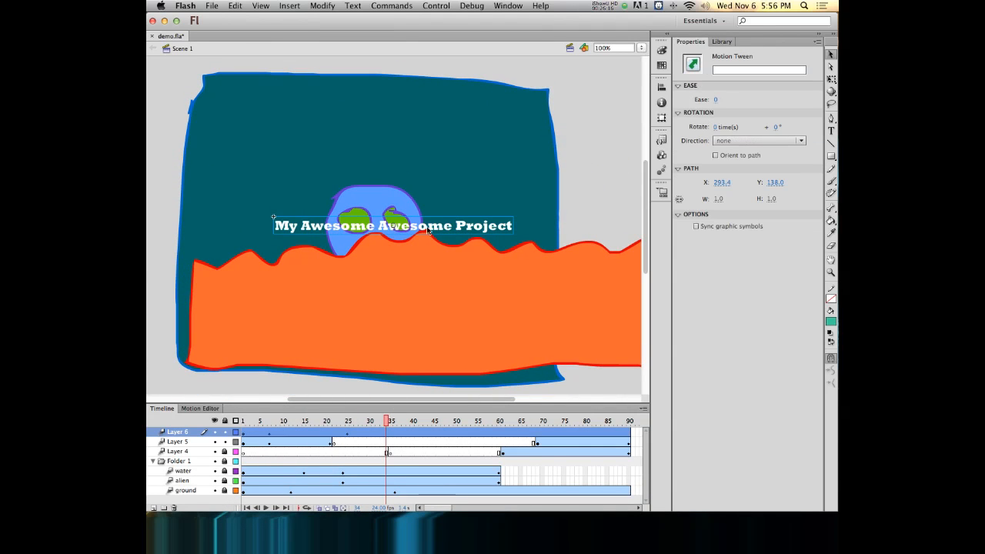
click(459, 231)
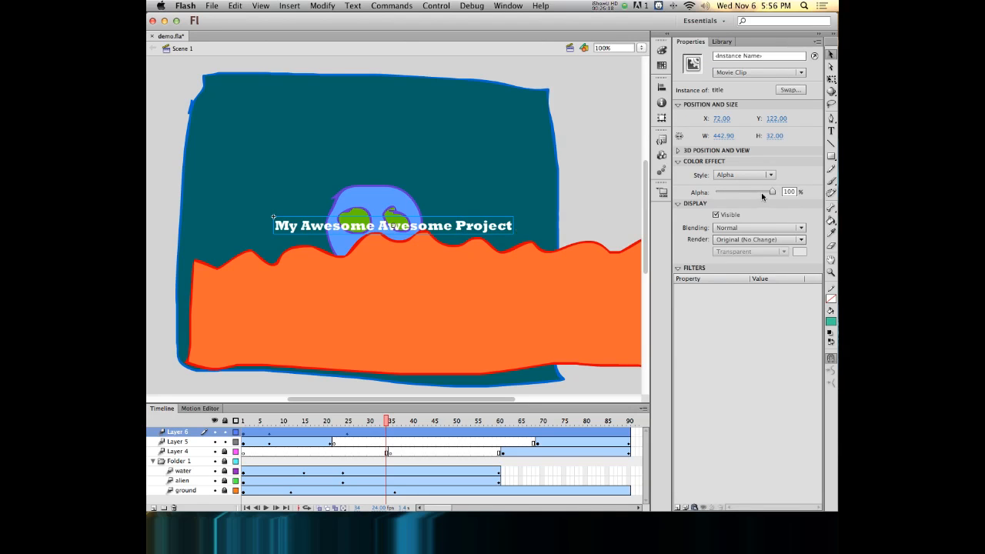
drag(772, 193, 722, 194)
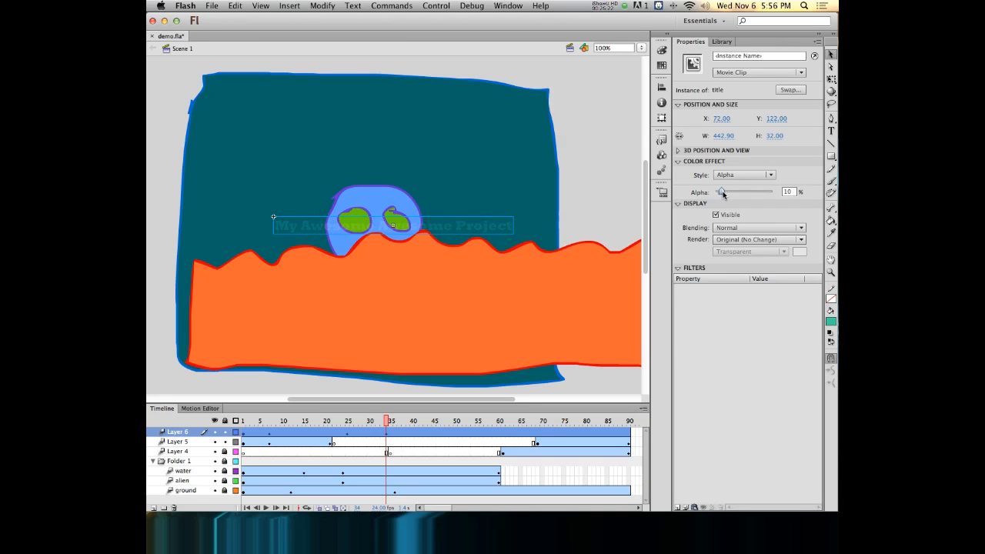
- Inspect the title's alpha around the Layer 6 keyframes at frames 7 and 25
drag(386, 425, 352, 408)
click(348, 434)
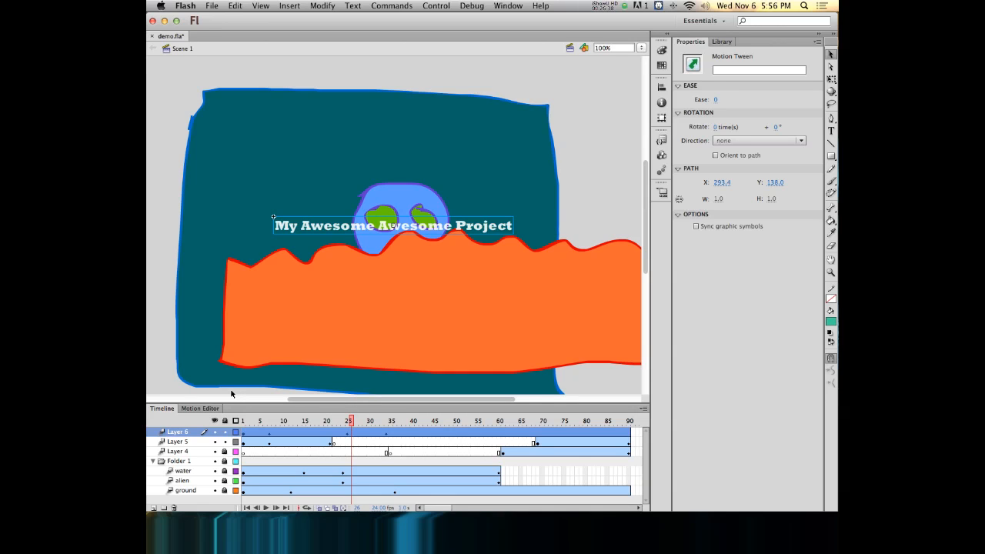
click(160, 278)
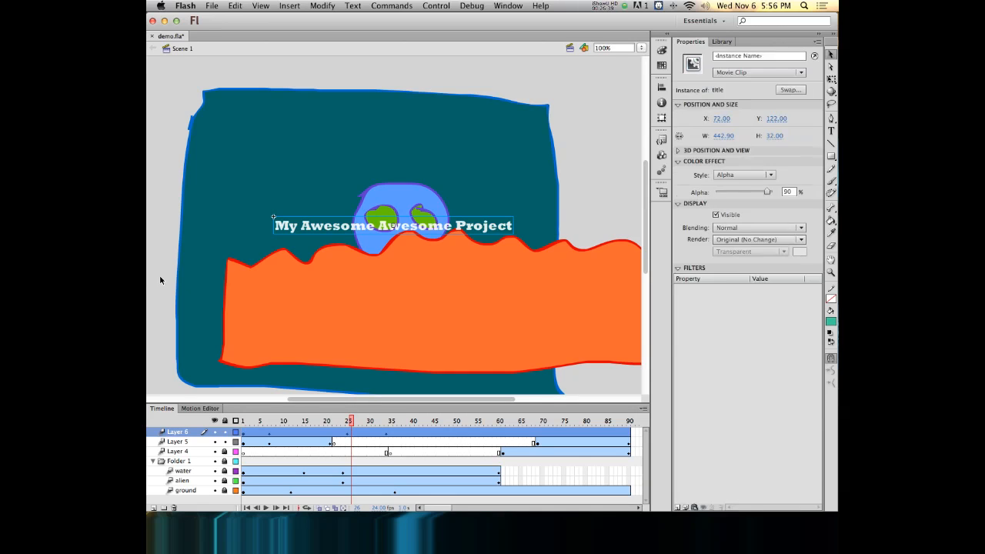
click(269, 433)
click(348, 433)
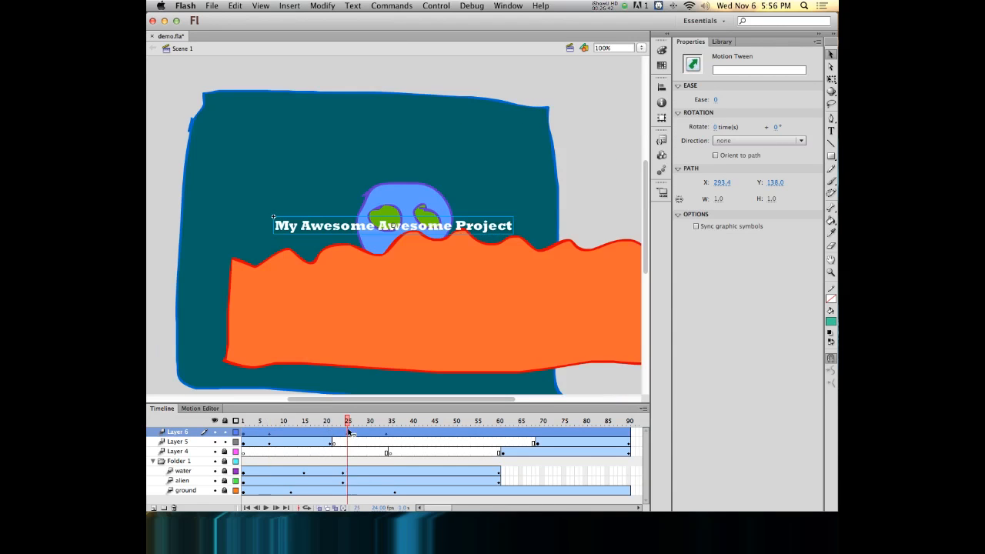
- Move the ground layer's second keyframe to frame 25
right_click(269, 490)
click(297, 489)
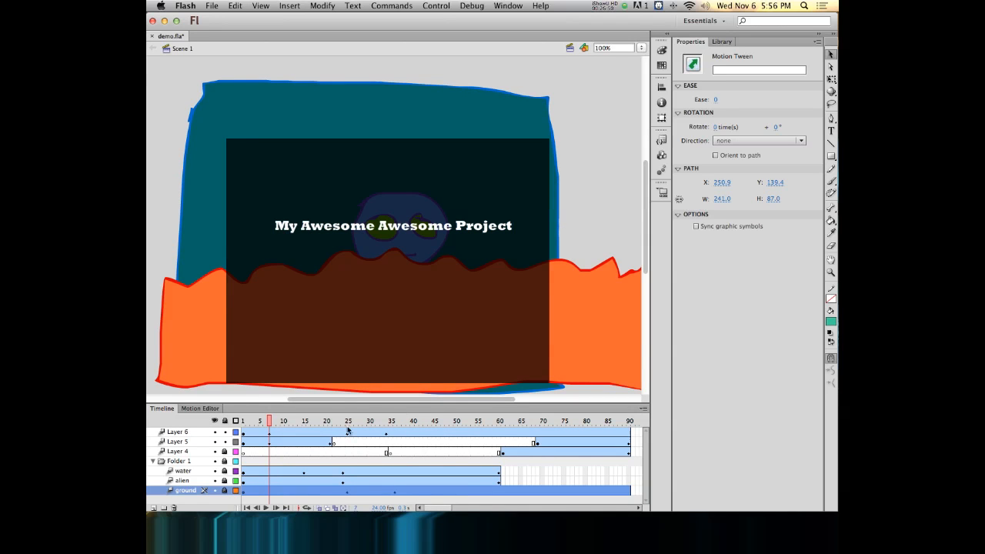
- Return to frame 1, test the movie to view the title fade, and close the preview
drag(349, 422, 228, 410)
key(super+Return)
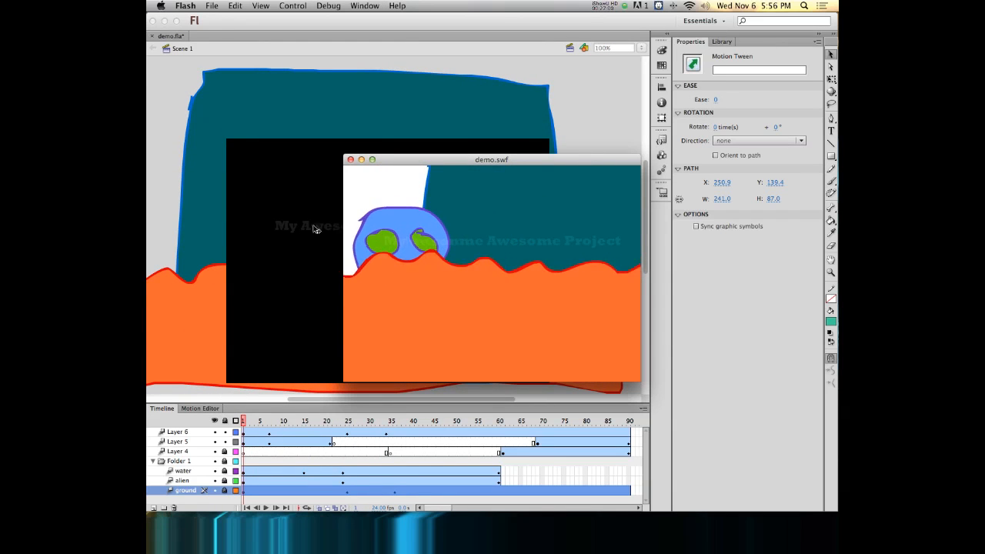
key(super+w)
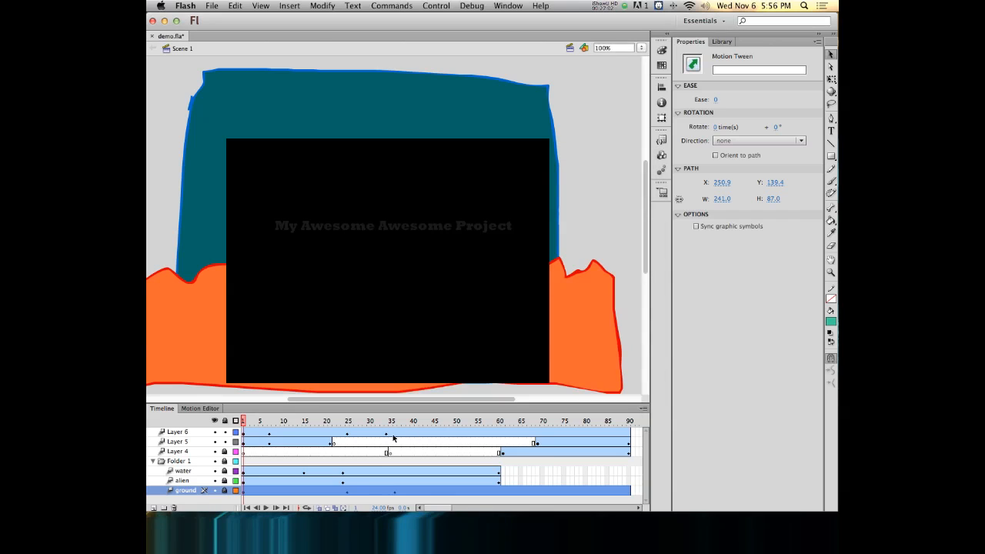
- Try to shorten Layer 6's motion tween by pulling its end back to frame 35 and to frame 26, undoing each attempt
click(391, 433)
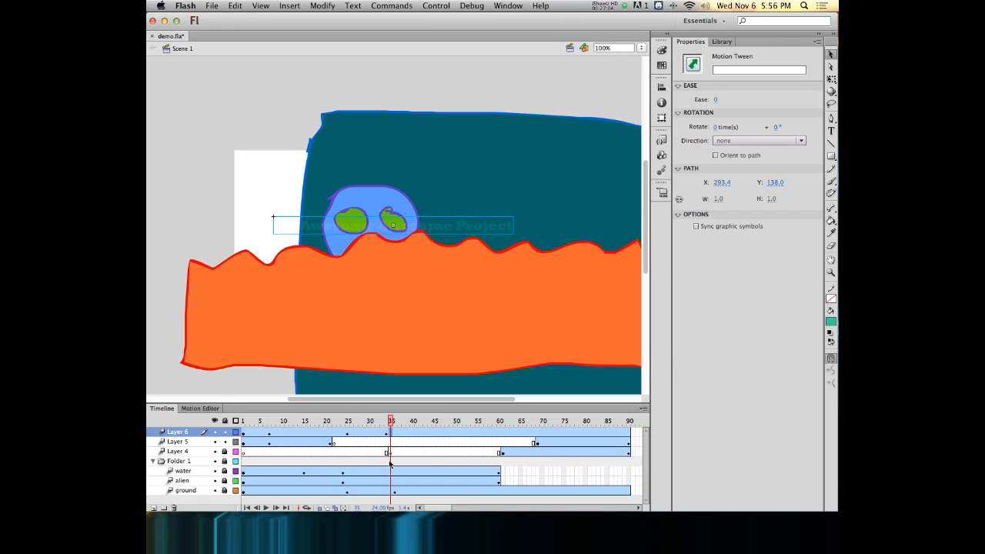
key(F7)
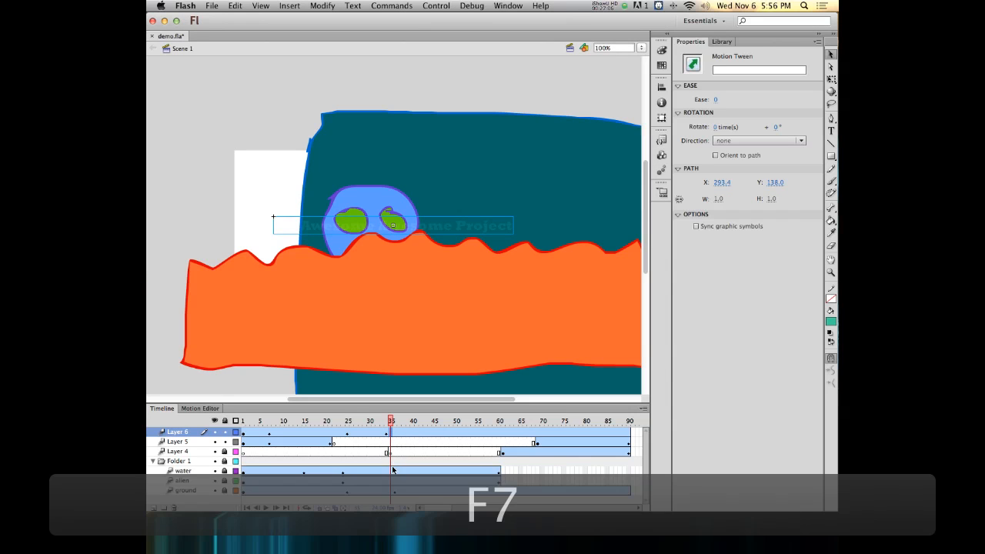
click(631, 431)
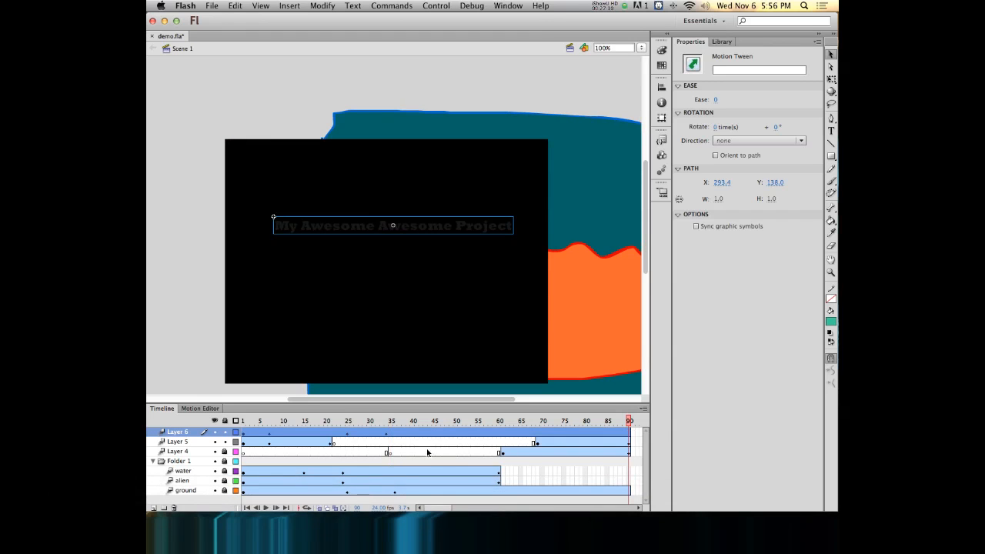
click(391, 434)
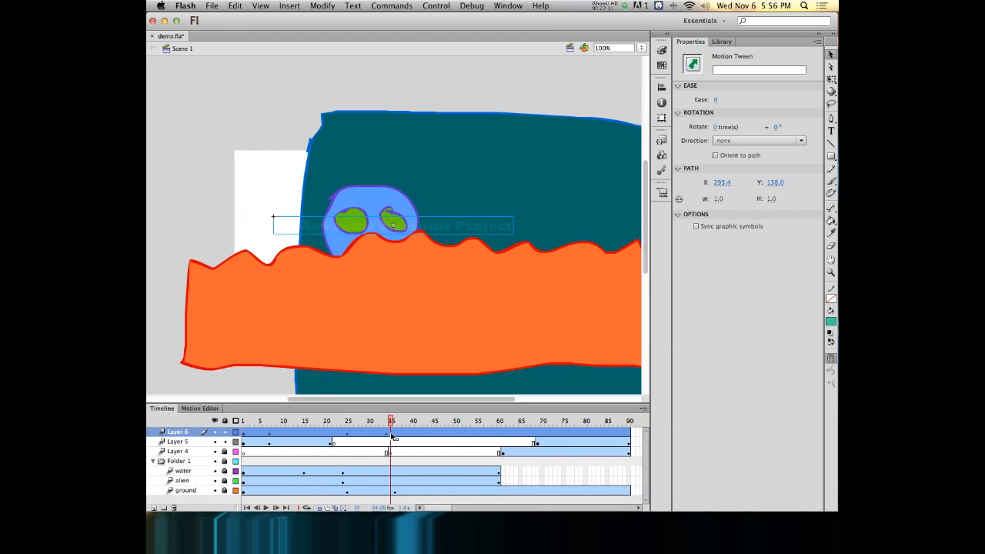
click(631, 434)
drag(630, 431, 391, 415)
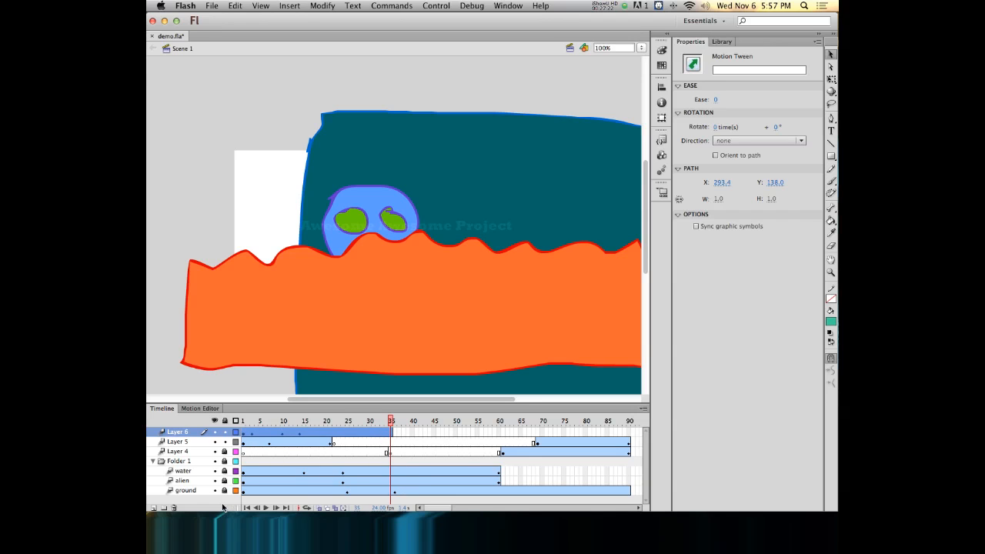
key(super+z)
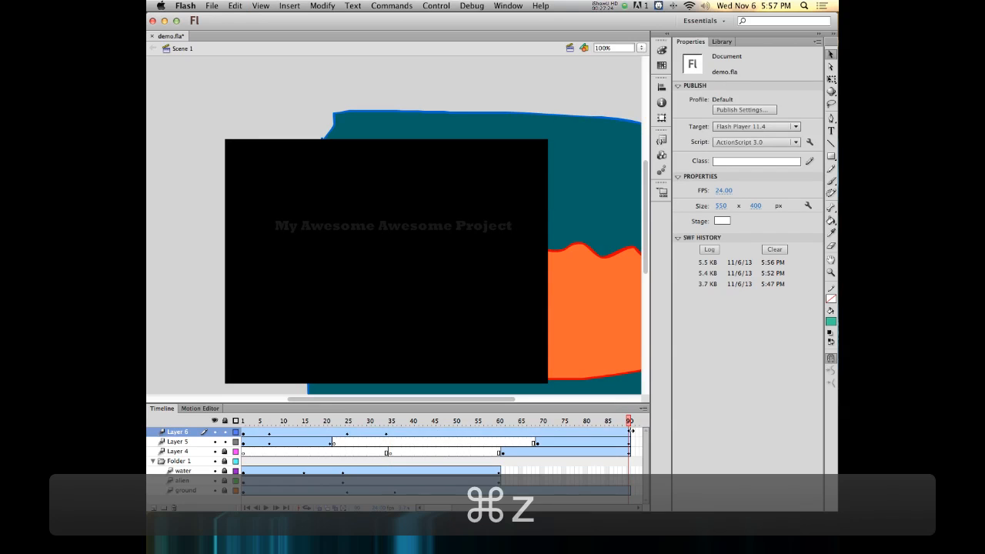
drag(631, 431, 352, 416)
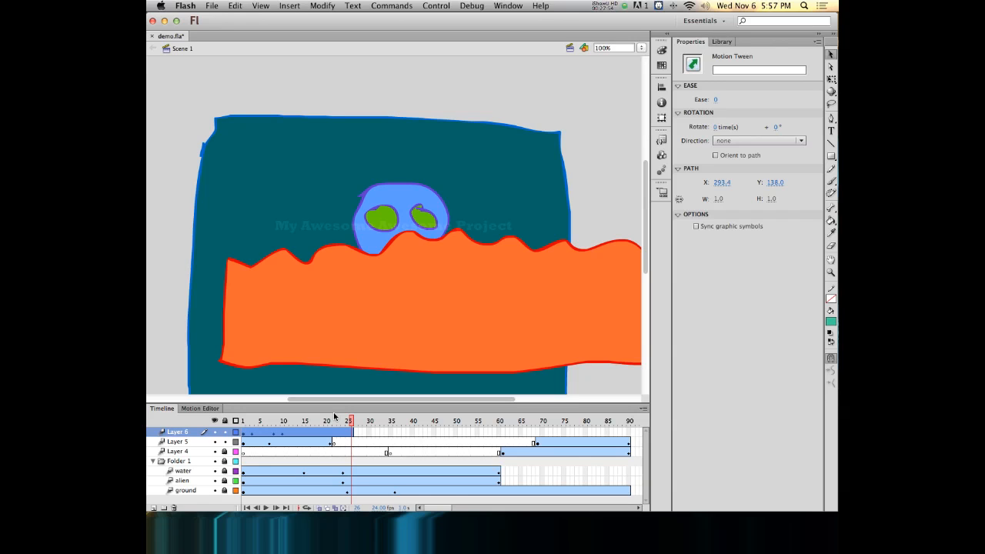
key(super+z)
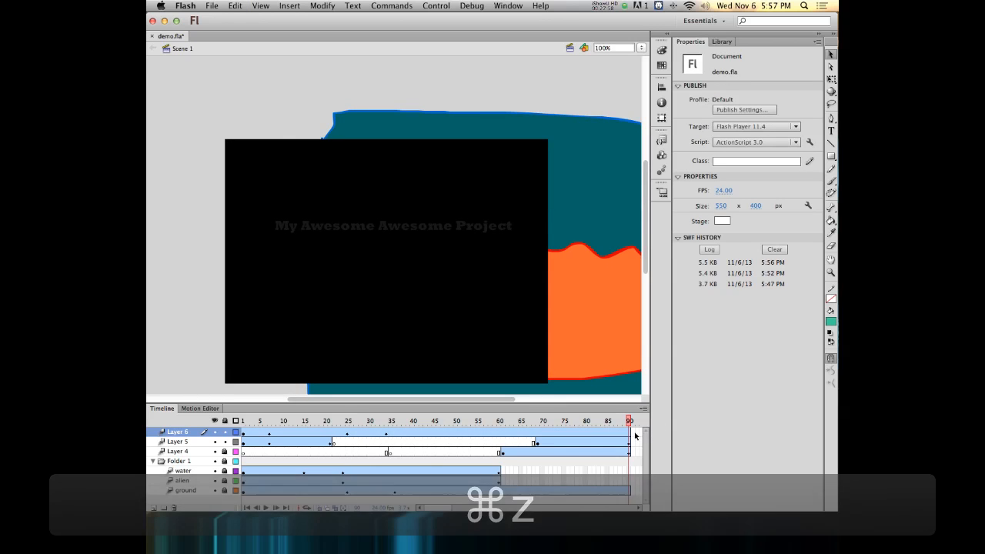
- Remove the frames from 36 through the end of Layer 6 so the title's tween stops at frame 35
drag(637, 436, 394, 432)
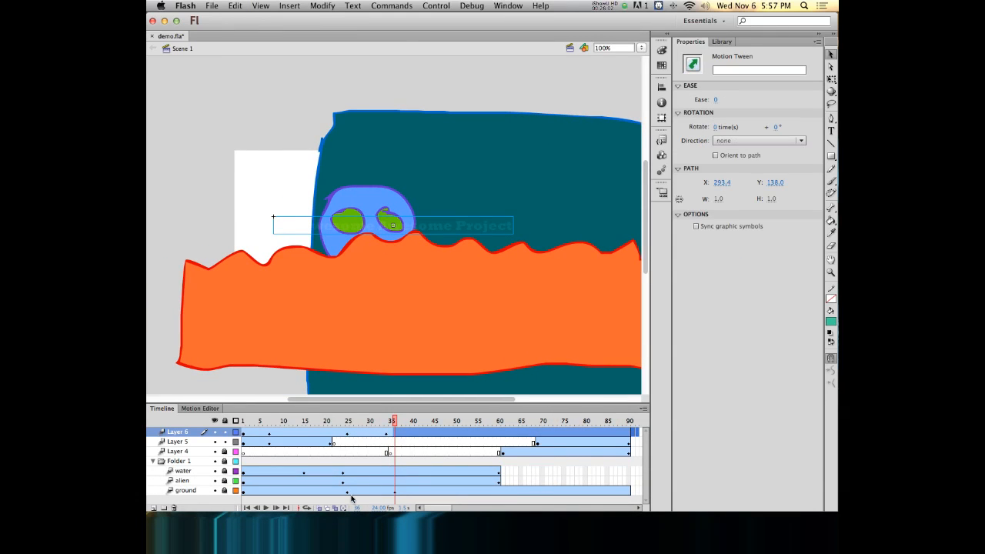
key(F5)
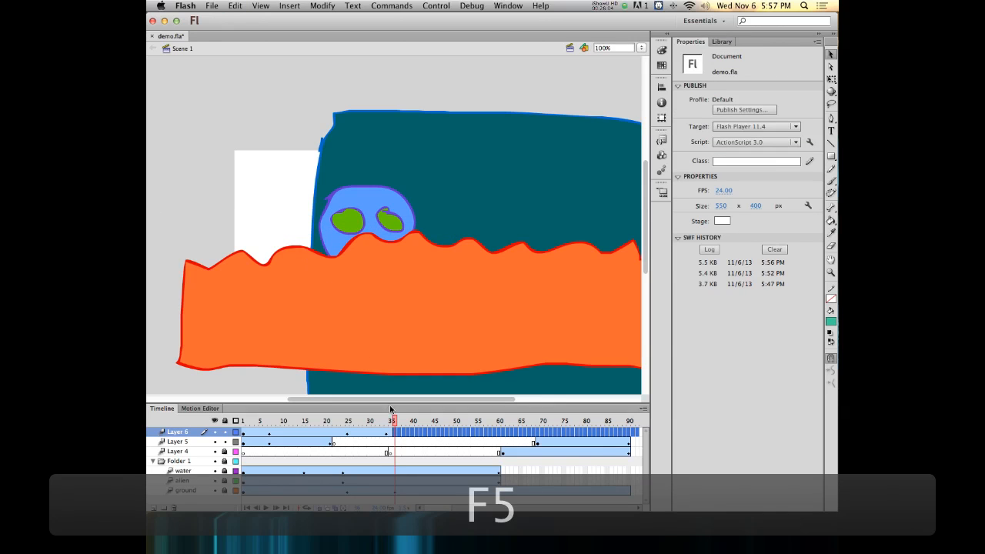
- Reset the Essentials workspace to dock the undocked timeline again
drag(389, 405, 416, 428)
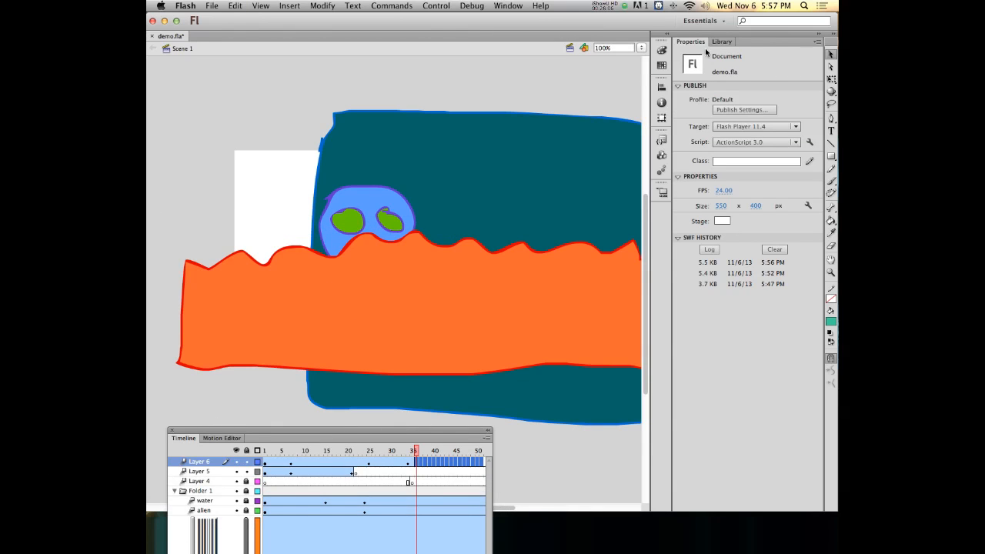
click(701, 20)
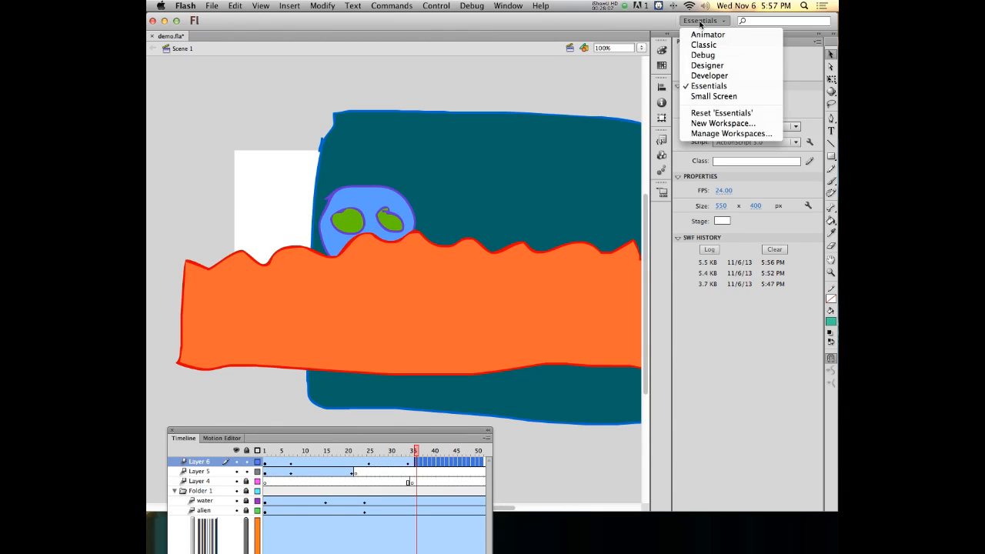
click(711, 114)
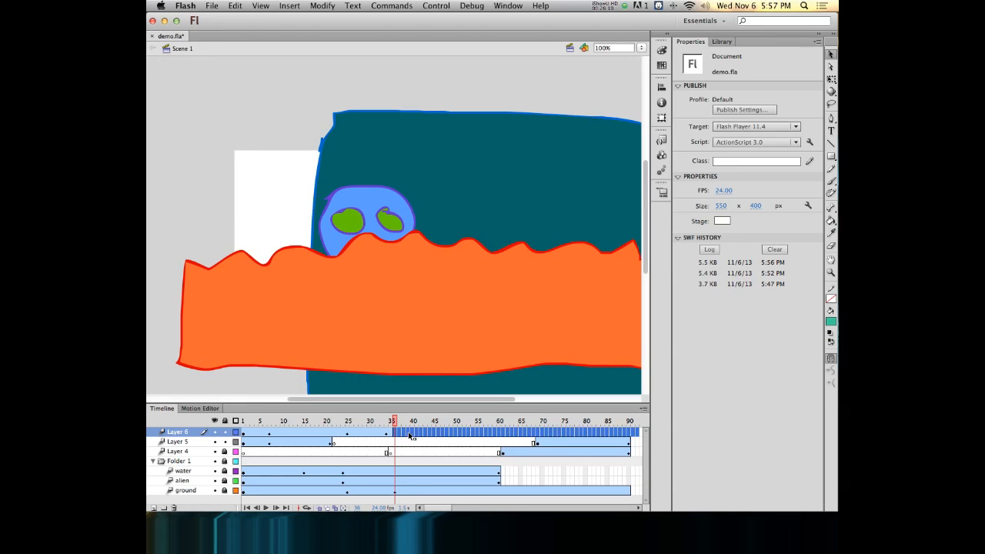
- Play back the animation on the stage to review the shortened title tween
drag(408, 423, 238, 357)
key(Return)
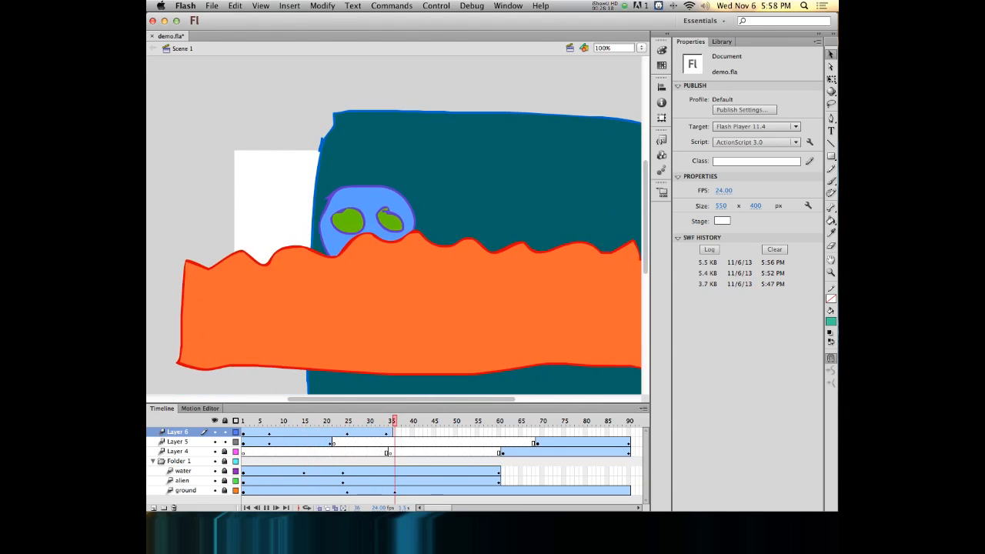
key(Return)
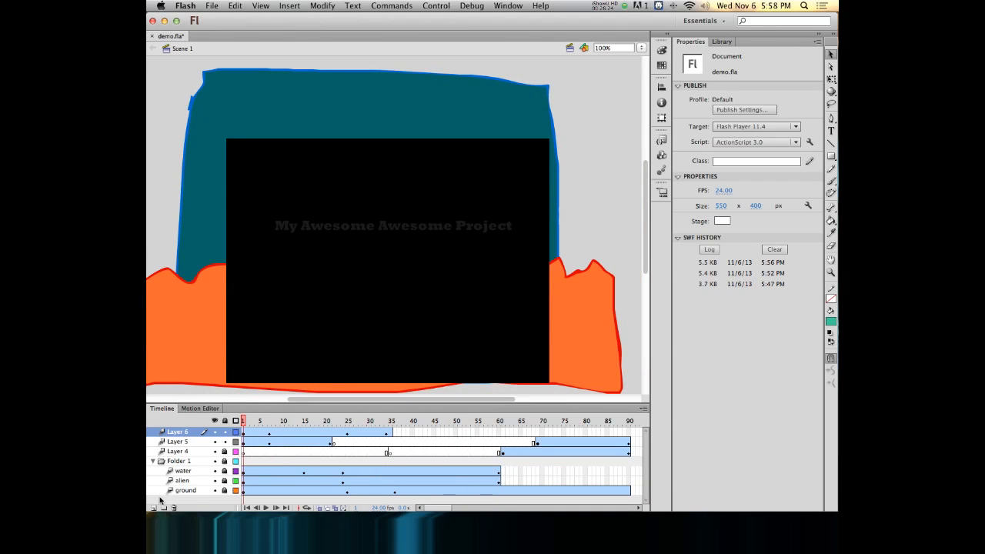
- Add a new layer above Layer 6 and place the white static text "Exploding Text" just below the title
click(154, 507)
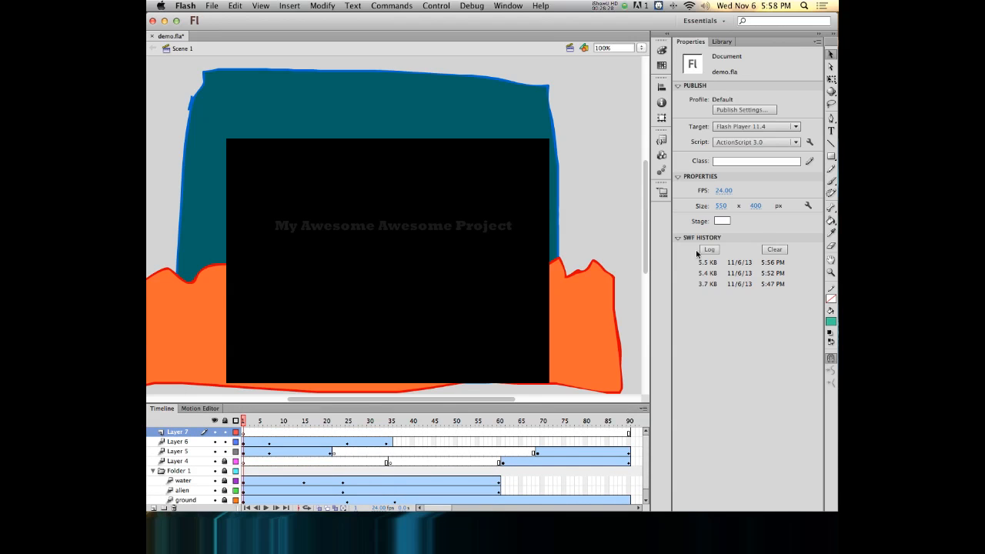
click(831, 132)
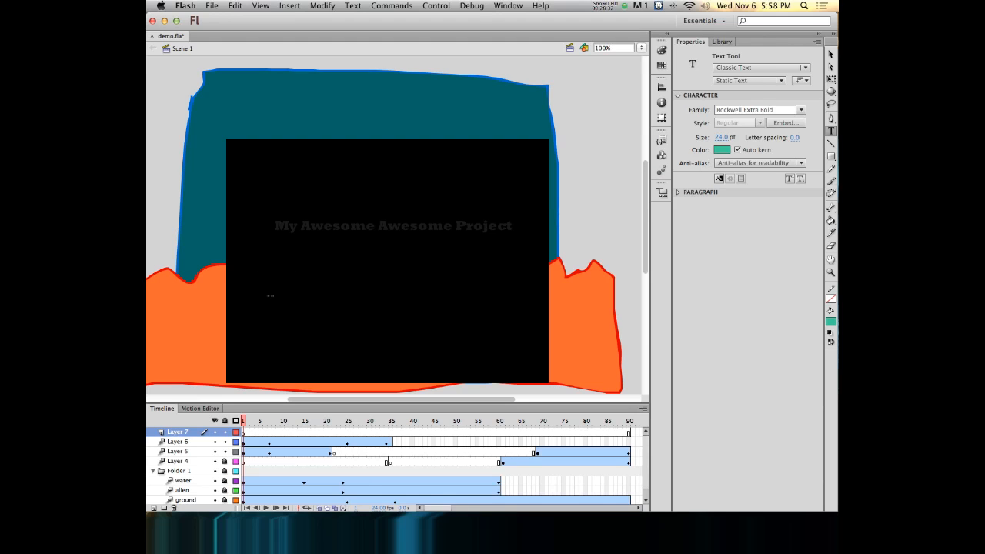
click(278, 259)
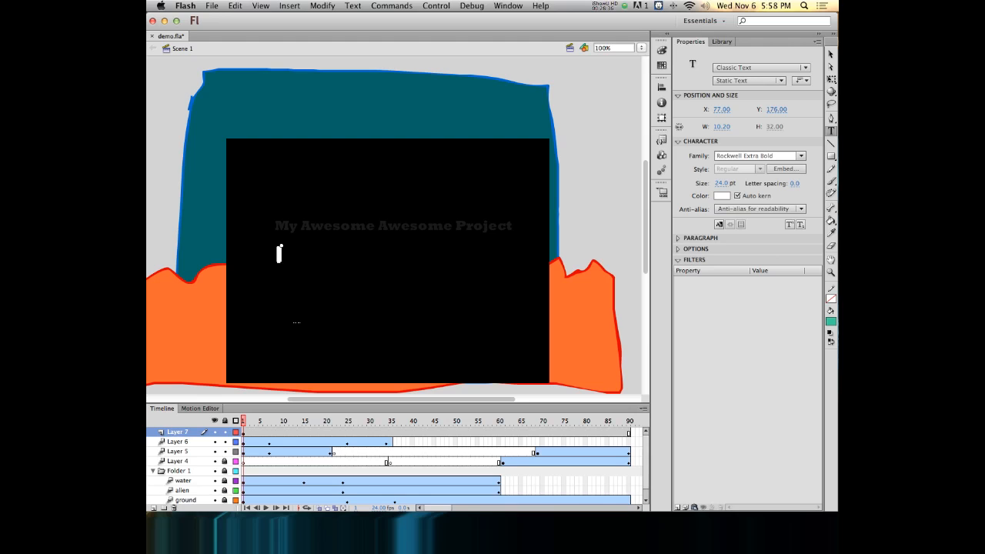
text(Explod)
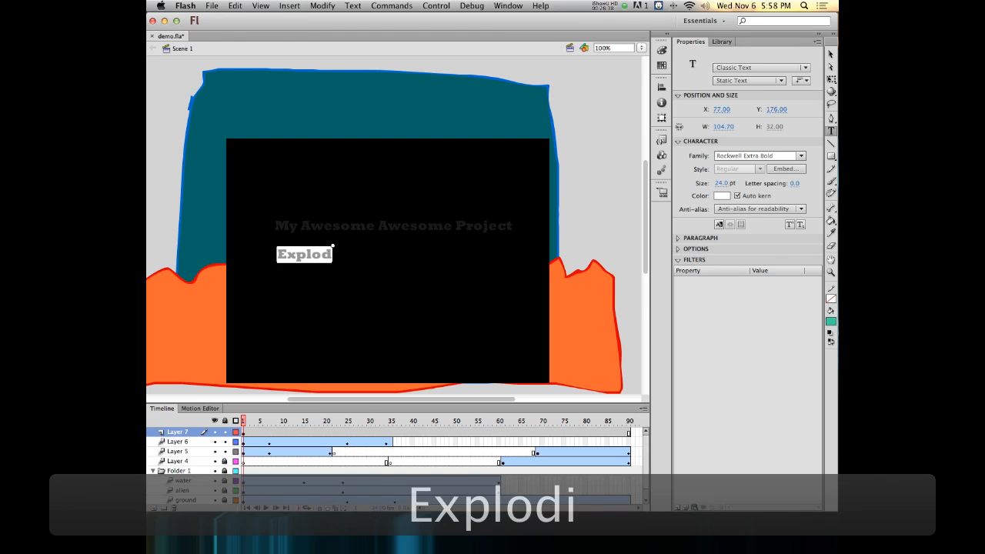
text(ing Text)
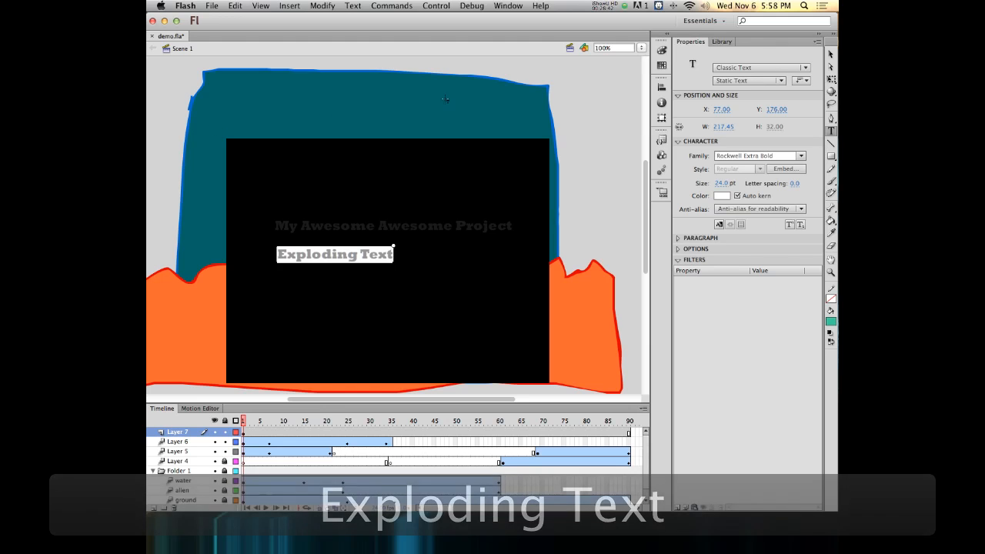
- Move the "Exploding Text" block horizontally to X 155.95 and break it apart into individual letters
click(831, 54)
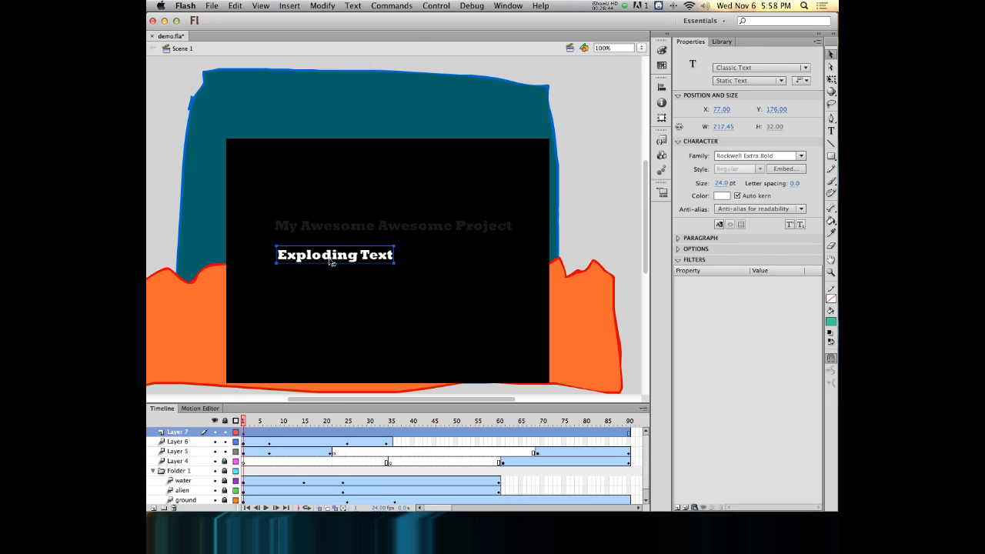
drag(331, 256, 373, 255)
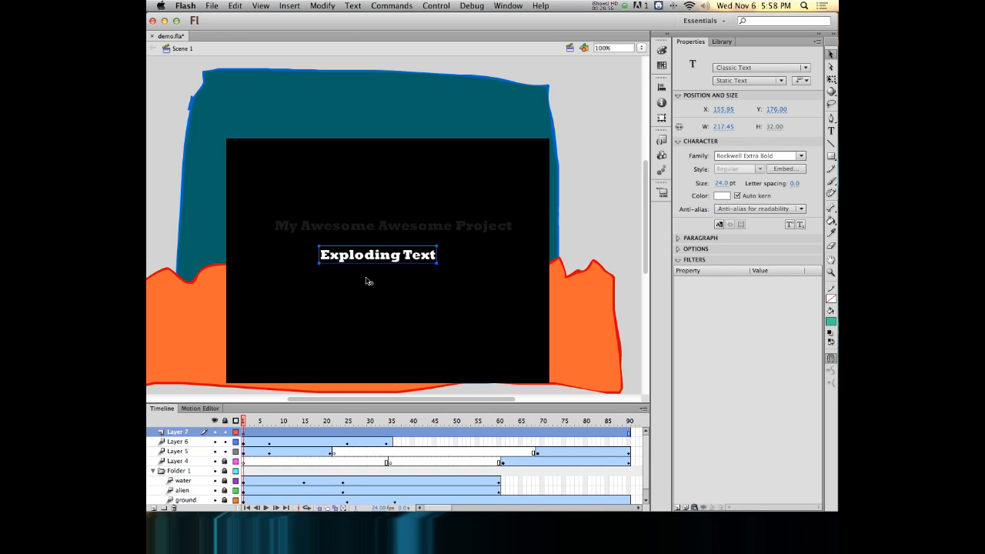
key(super+b)
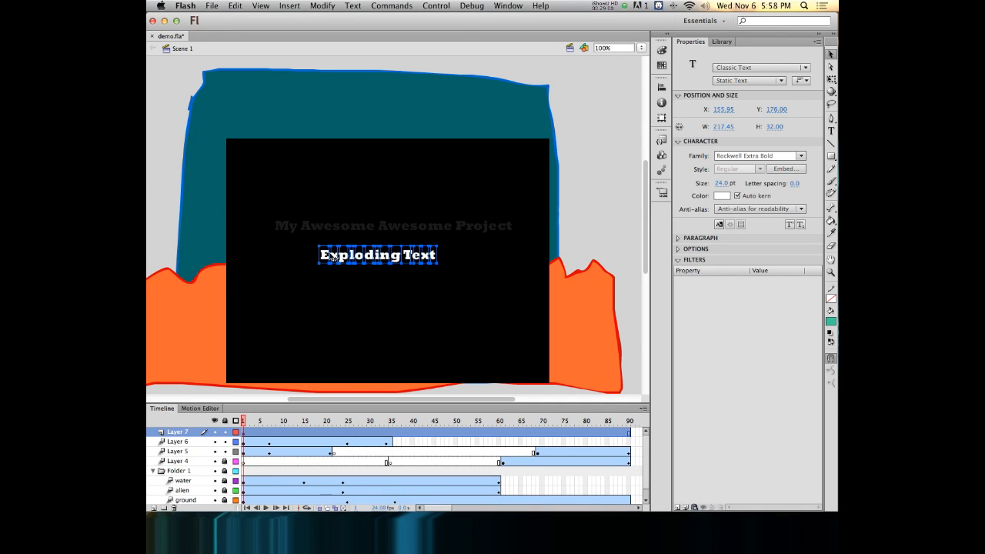
- Lock Layer 6 and Layer 5, and distribute the letters of "Exploding Text" to separate layers
click(225, 442)
click(225, 452)
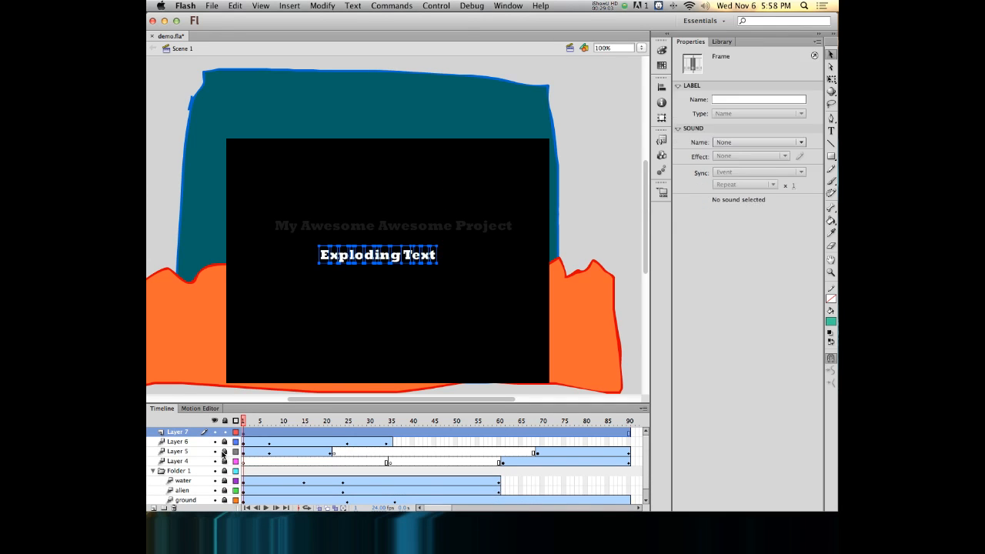
right_click(342, 262)
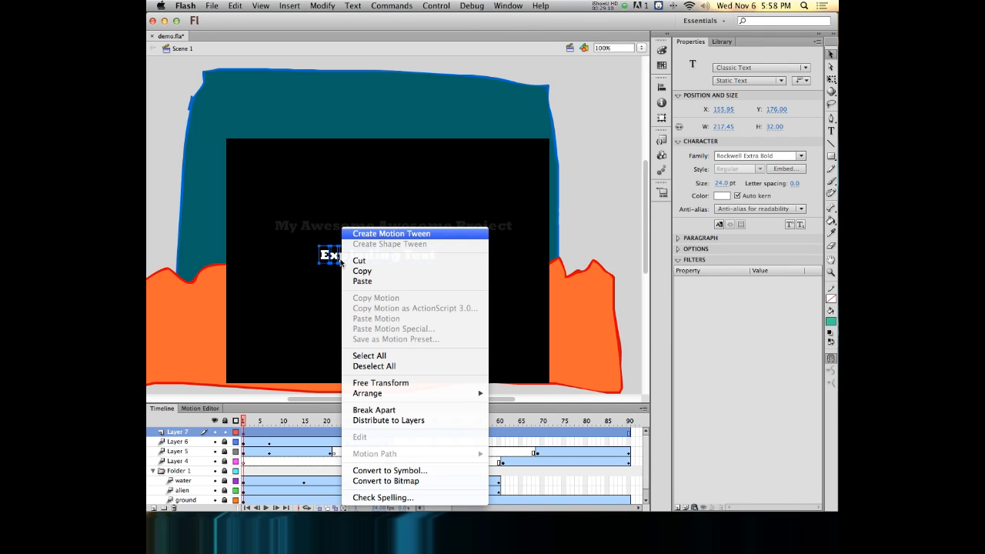
click(356, 422)
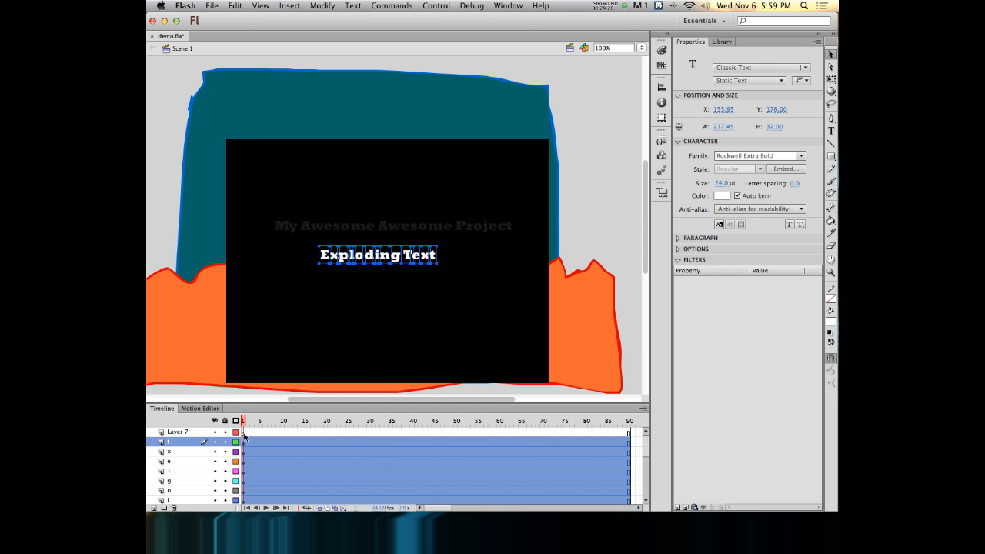
- Create motion tweens on all the letter layers of "Exploding Text" at once
drag(256, 404, 245, 179)
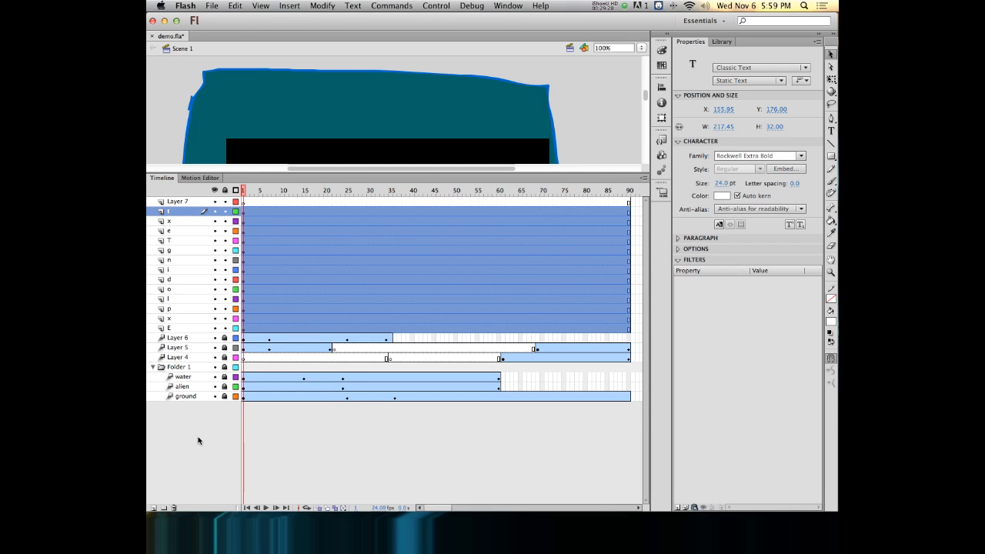
right_click(254, 248)
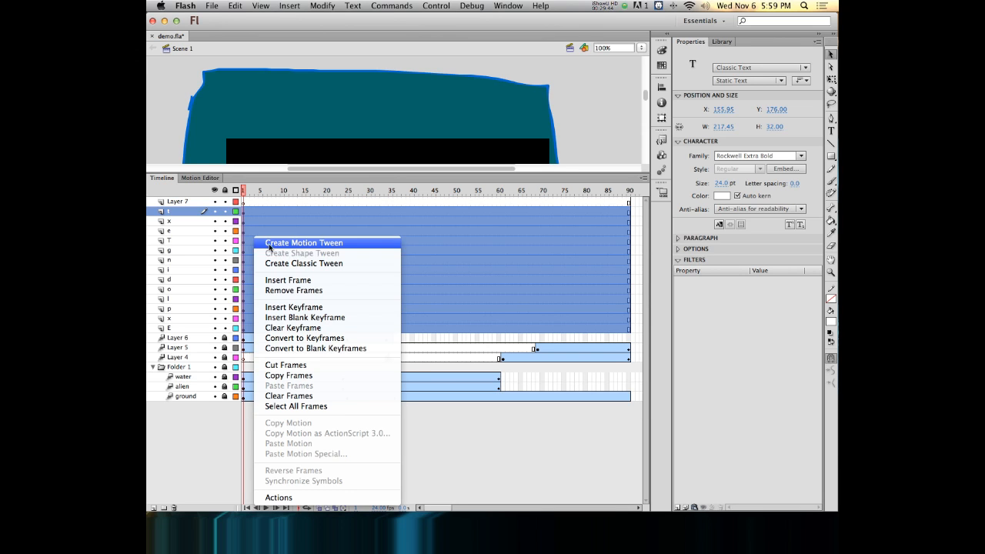
click(269, 243)
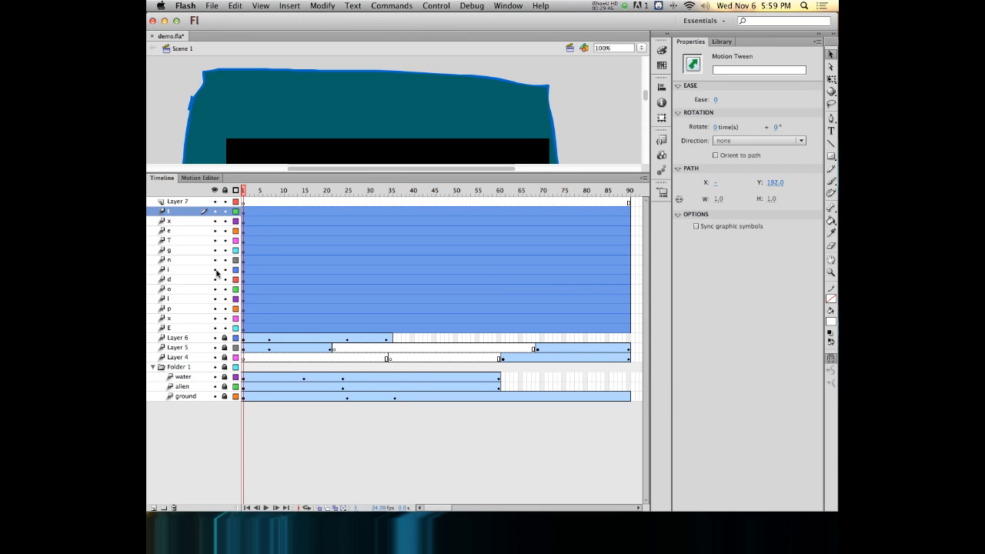
click(234, 169)
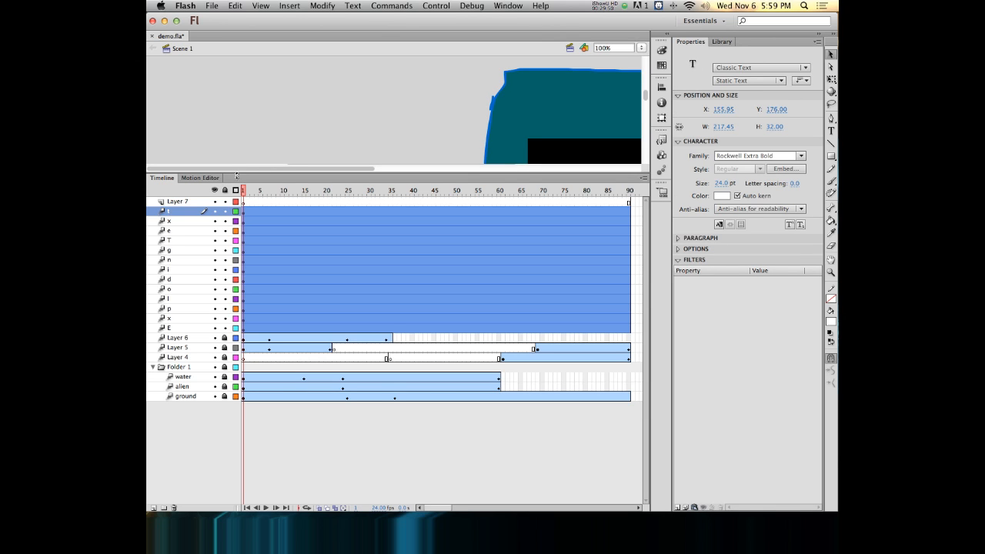
drag(236, 175, 236, 284)
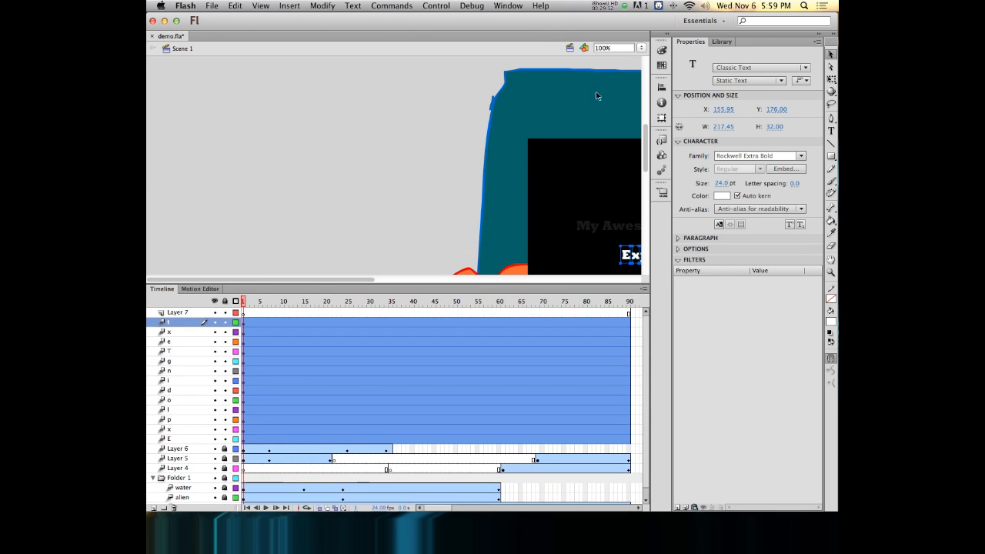
drag(543, 185, 244, 109)
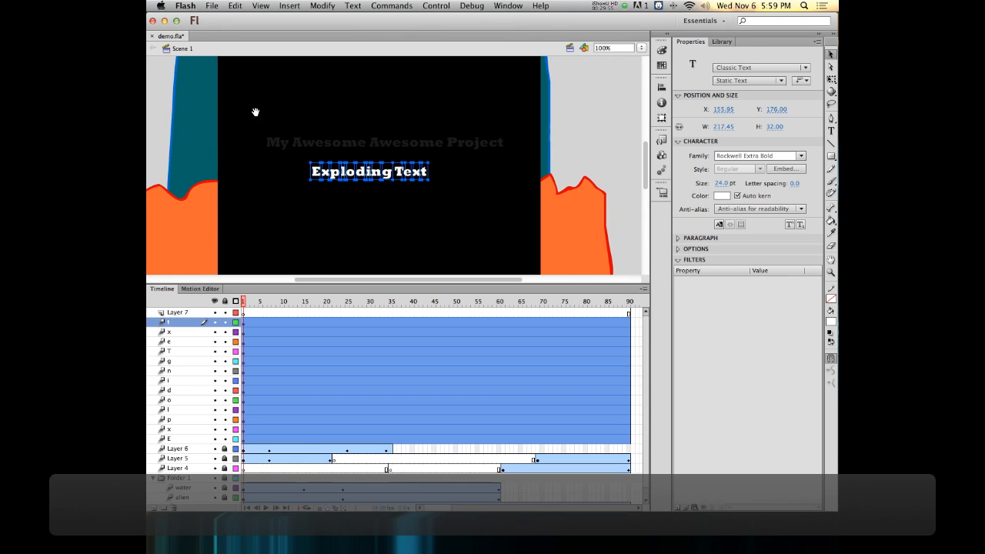
- Try to add keyframes at frame 90 for all the selected letters of "Exploding Text"
click(244, 302)
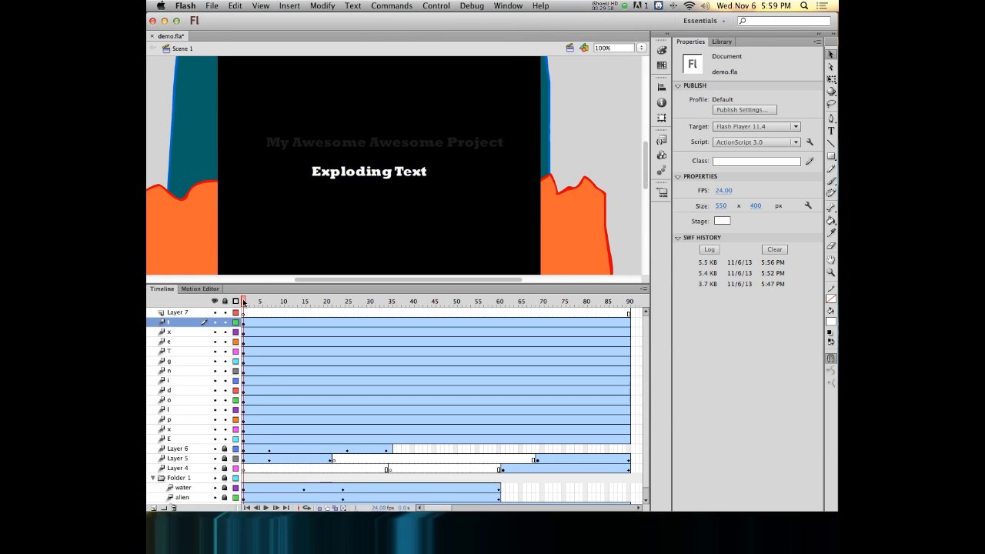
drag(244, 304, 633, 315)
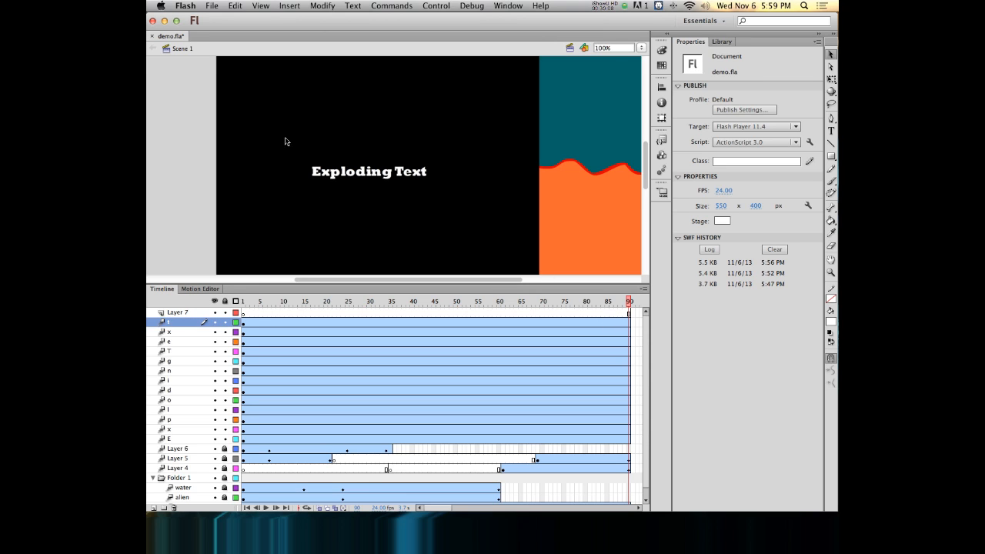
drag(286, 137, 477, 229)
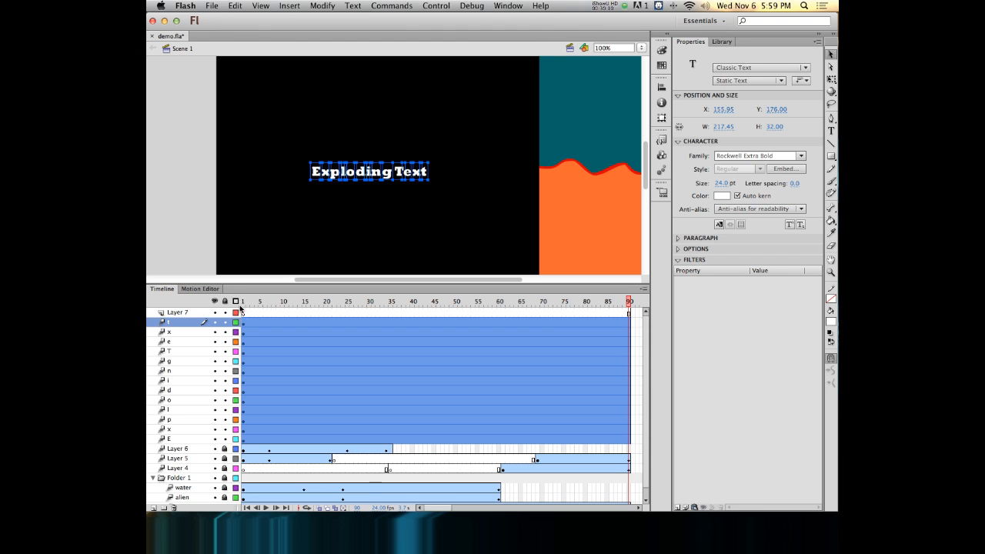
key(F6)
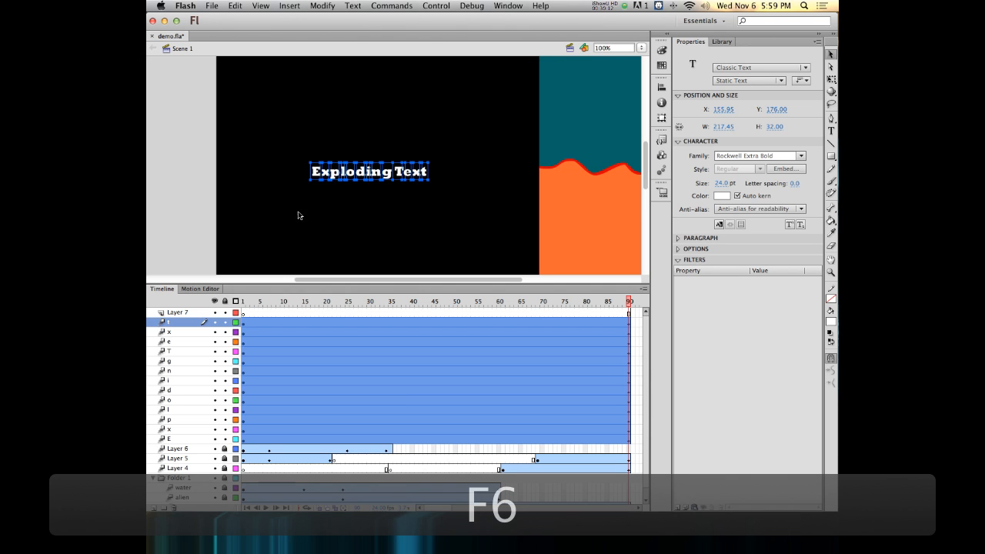
drag(629, 302, 205, 253)
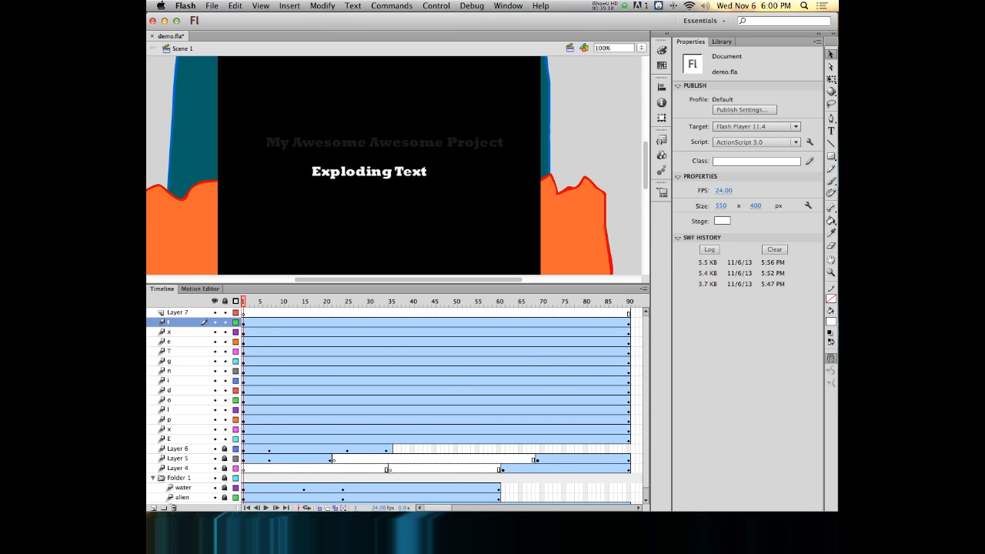
- Undo the keyframes added at frame 90 on the letter layers
key(super+z)
key(super+z)
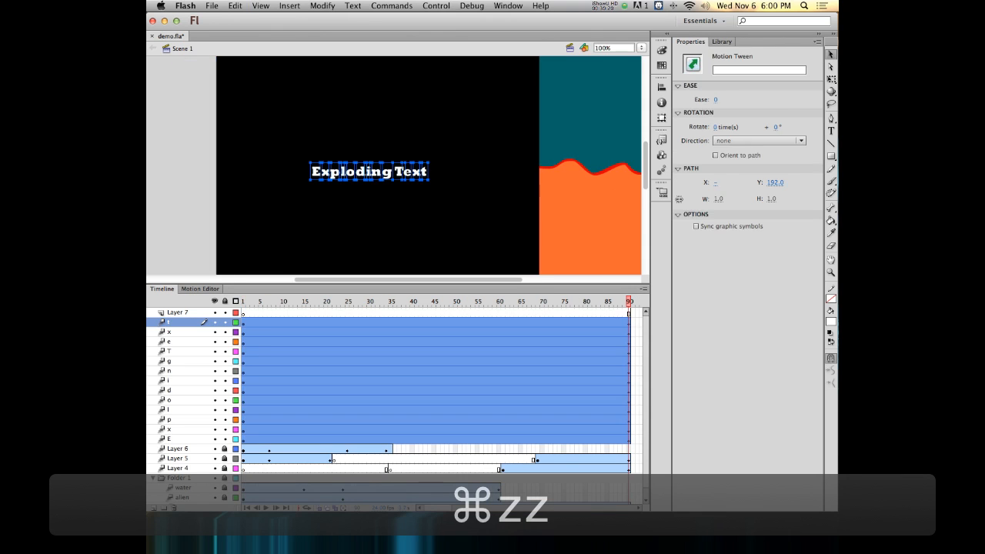
key(super+z)
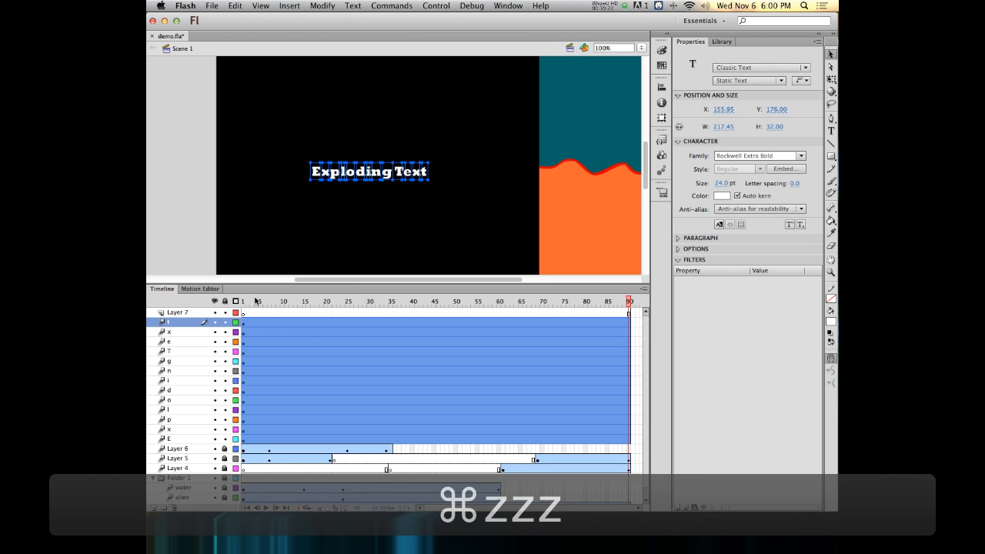
- At frame 35, move the "E" to about X 174, Y -19 and the first "x" to about X -16, Y 25
drag(256, 301, 390, 311)
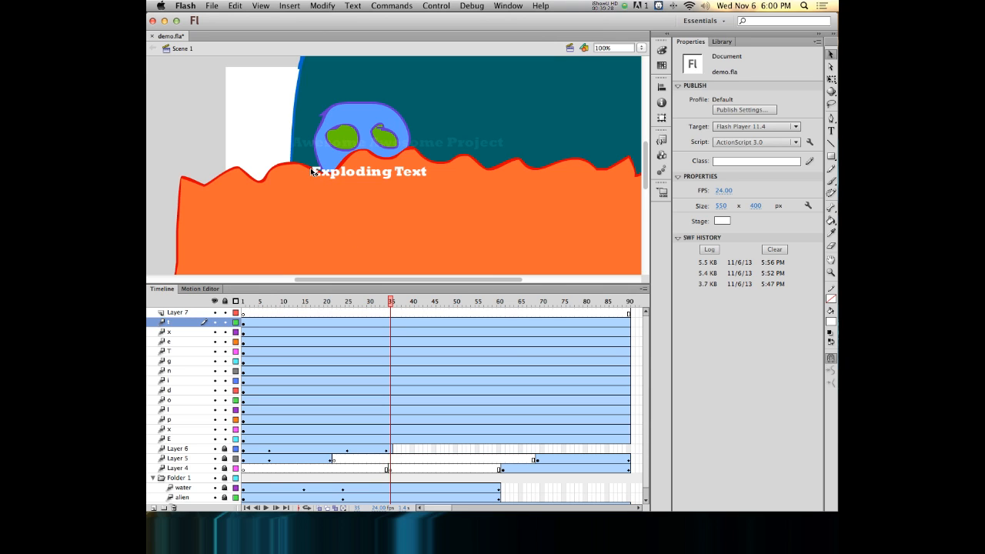
drag(310, 167, 326, 66)
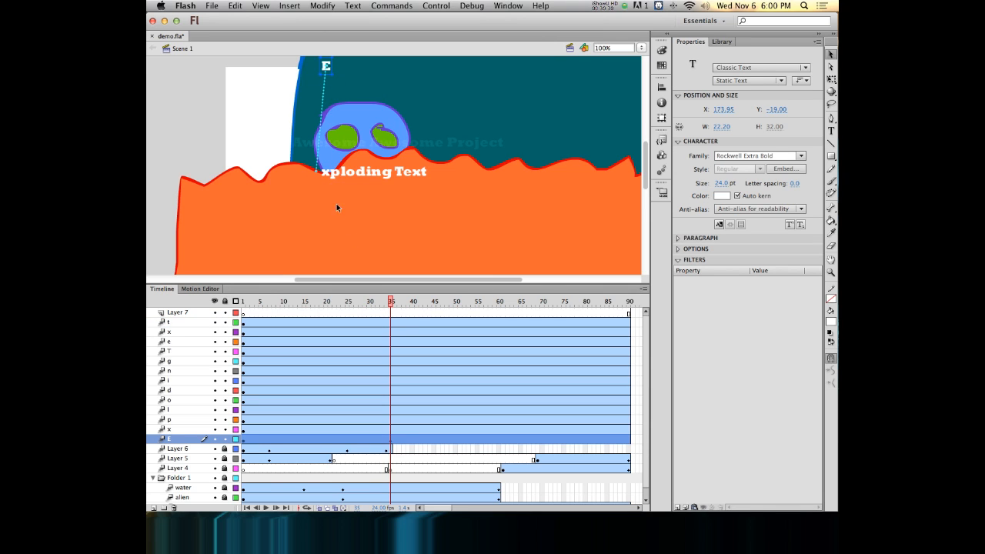
drag(327, 172, 223, 90)
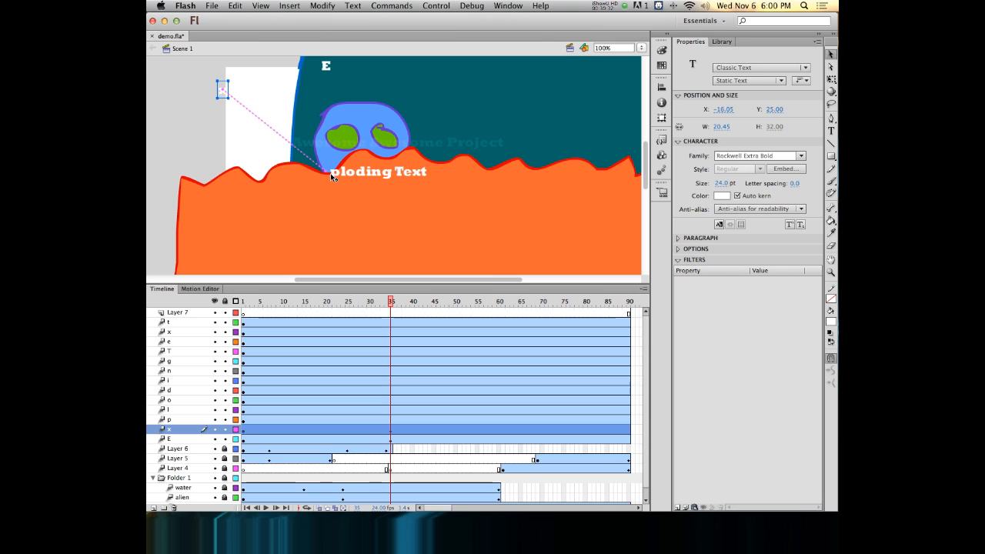
- Move "p" to about X 28, Y 347 at frame 40, and "o" and "e" above the stage at about X 219 and X 544 at frame 46
click(413, 301)
drag(337, 173, 247, 265)
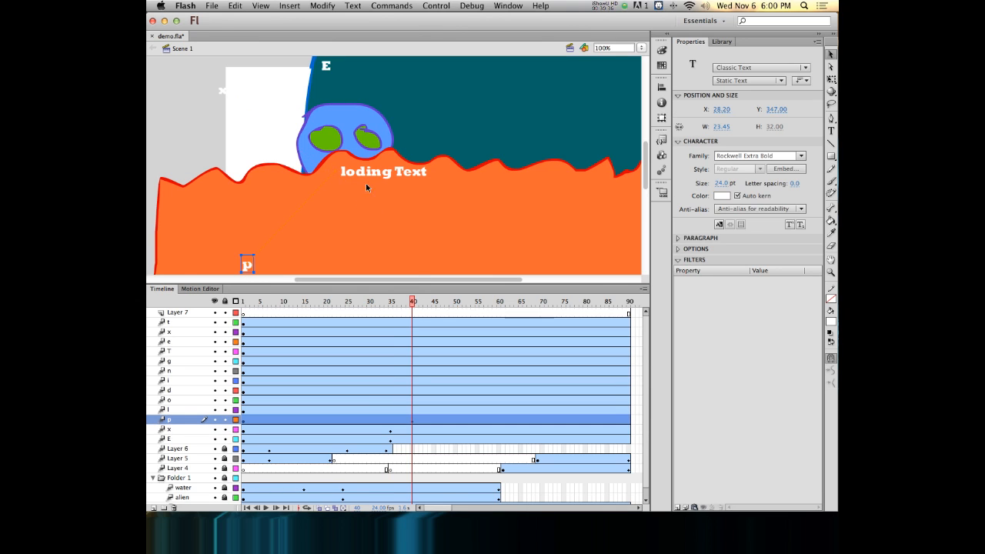
click(437, 301)
drag(355, 173, 357, 76)
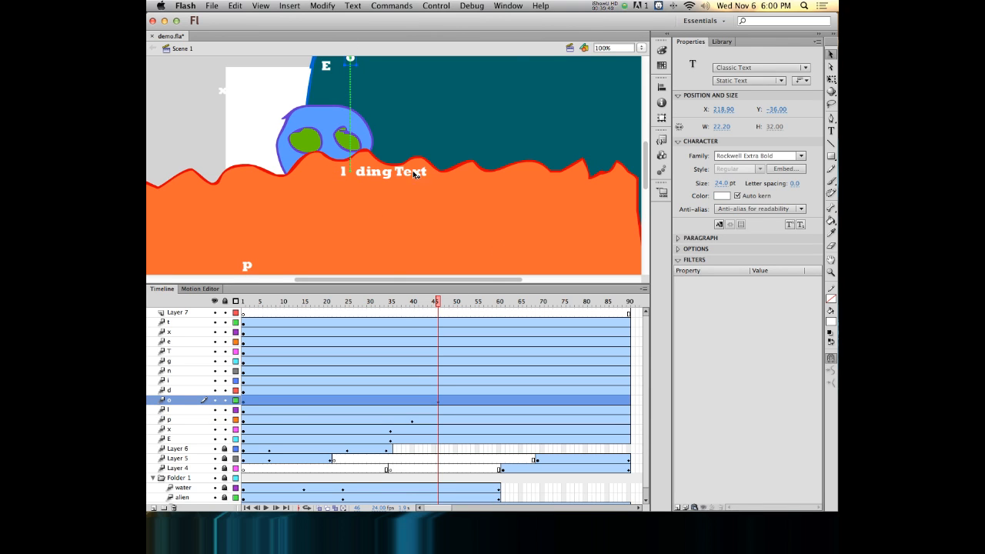
drag(411, 172, 514, 57)
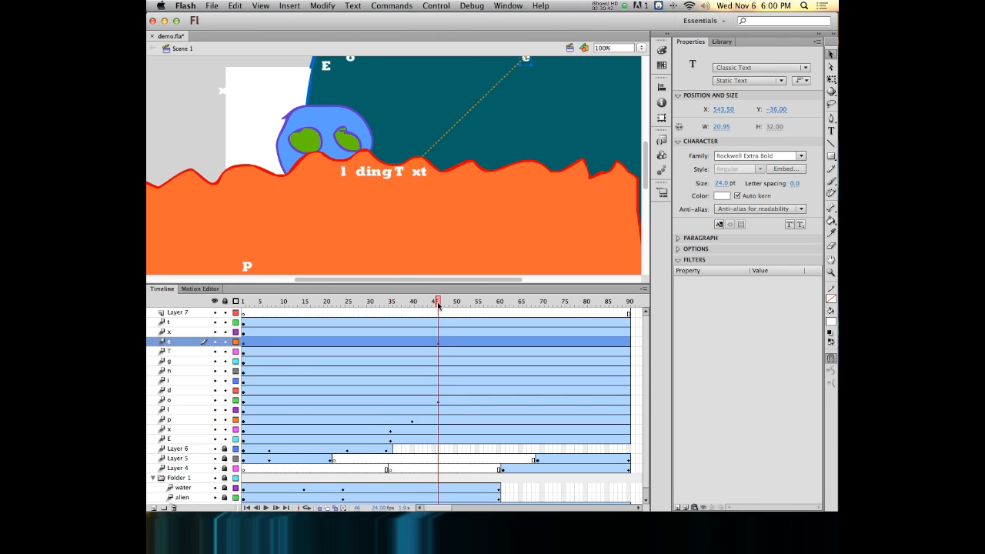
drag(439, 304, 444, 266)
right_click(209, 217)
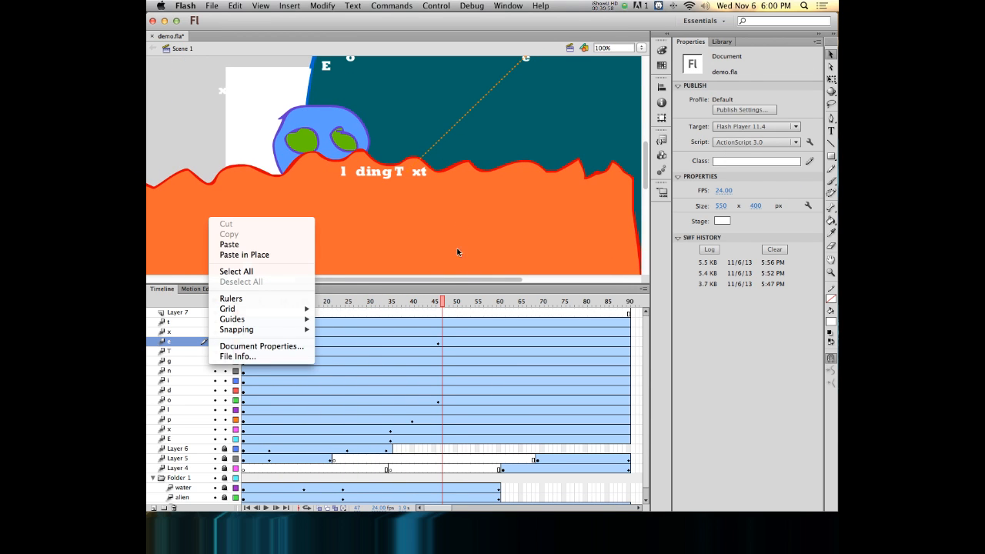
click(429, 301)
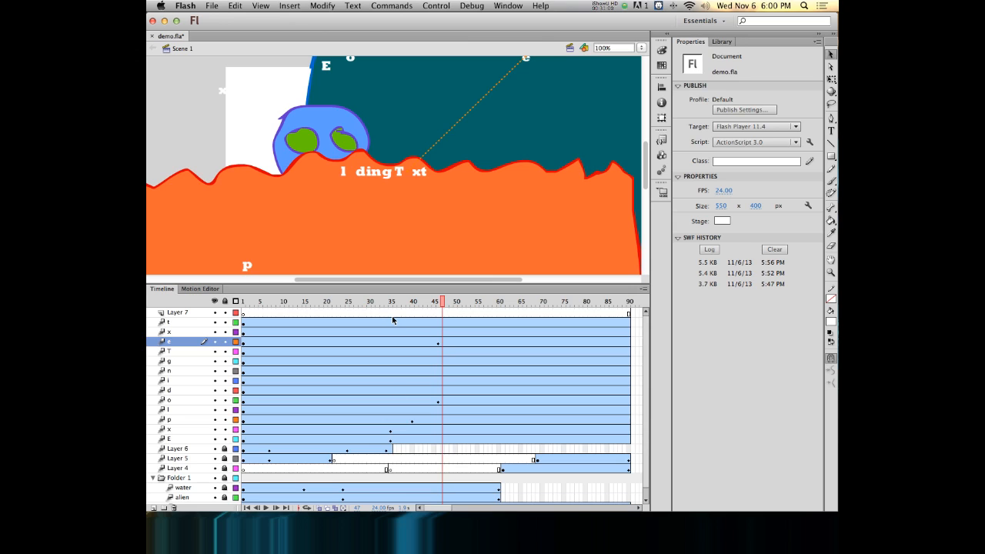